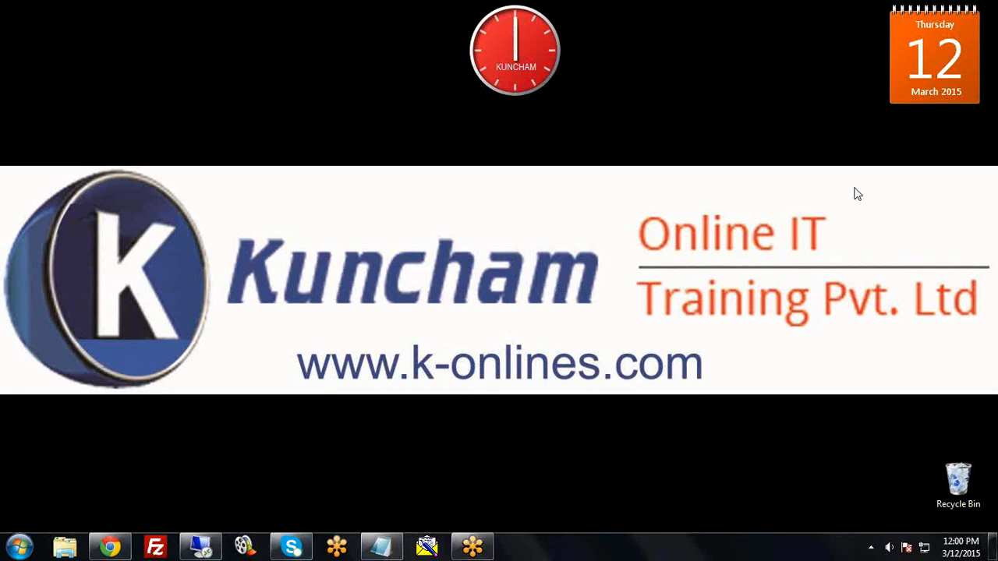
{"action": "left_click", "coordinate": [201, 546]}
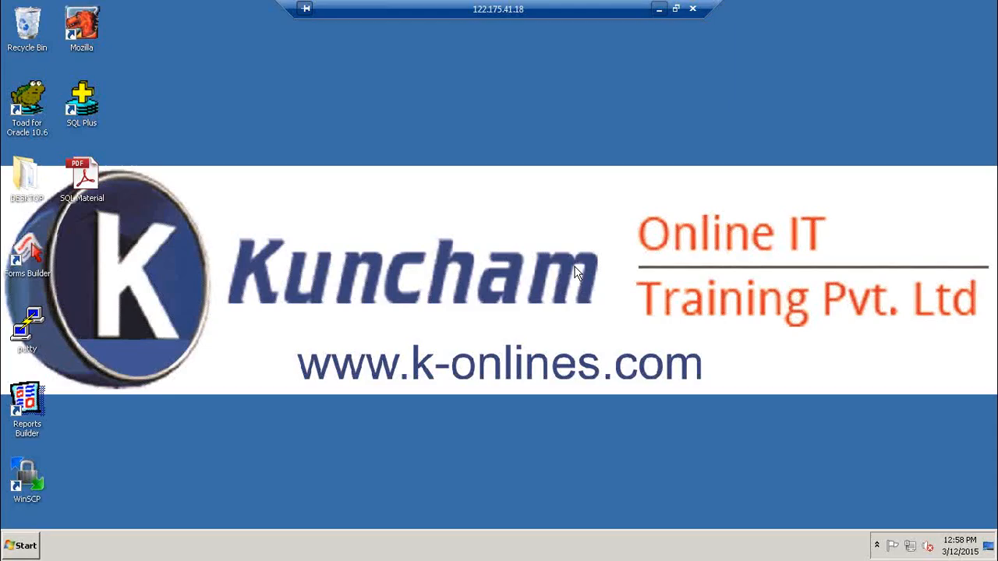
Refresh the remote server's desktop twice from its context menu
{"action": "right_click", "coordinate": [535, 191]}
{"action": "left_click", "coordinate": [563, 223]}
{"action": "right_click", "coordinate": [501, 153]}
{"action": "left_click", "coordinate": [530, 189]}
Launch Mozilla and sign in to Oracle Applications with the user's credentials
{"action": "double_click", "coordinate": [84, 29]}
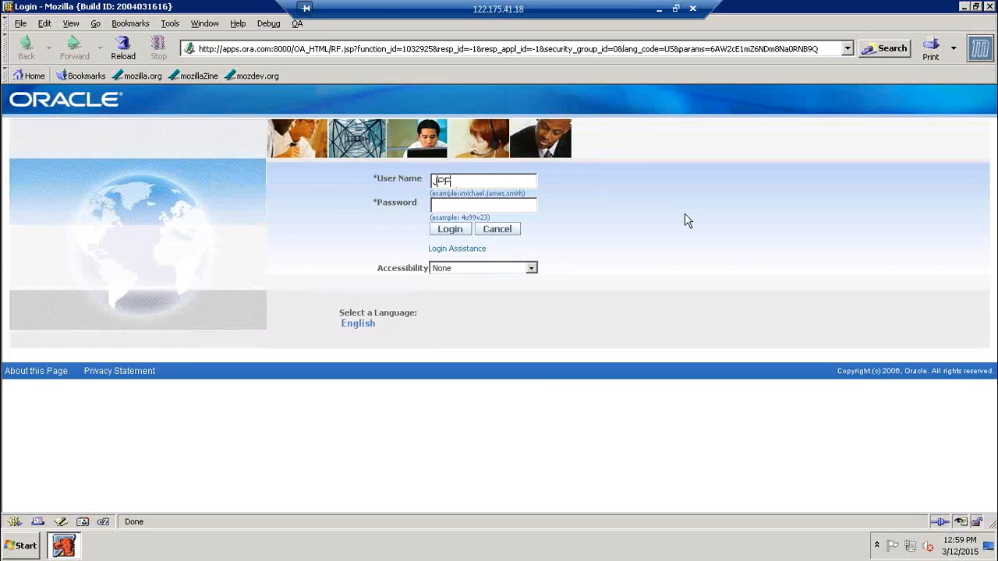
{"action": "type", "text": "9"}
{"action": "key", "text": "Return"}
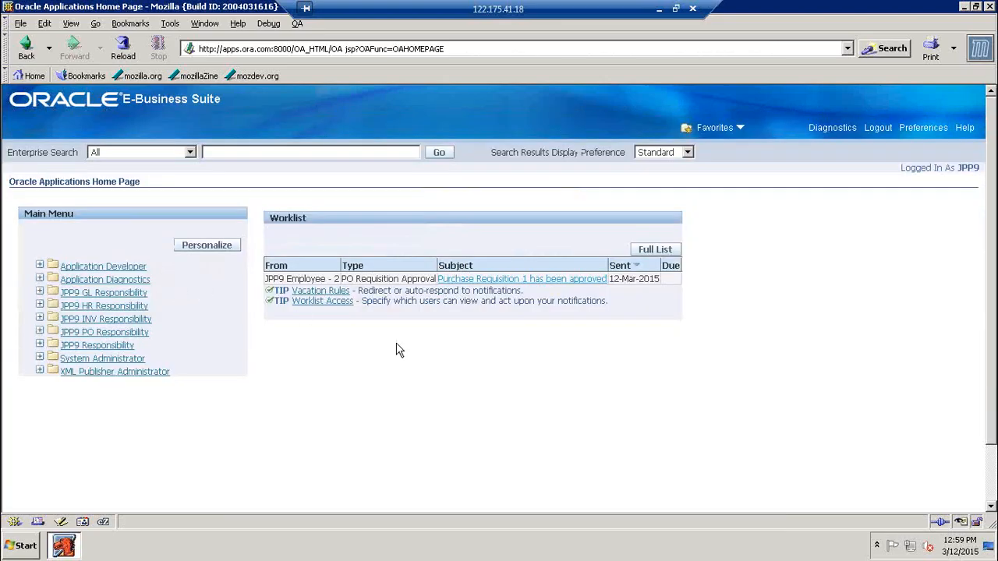
Leave the Application Diagnostics page and open Profile under Application Developer
{"action": "key", "text": "Tab"}
{"action": "key", "text": "Tab"}
{"action": "key", "text": "Tab"}
{"action": "key", "text": "Tab"}
{"action": "key", "text": "Return"}
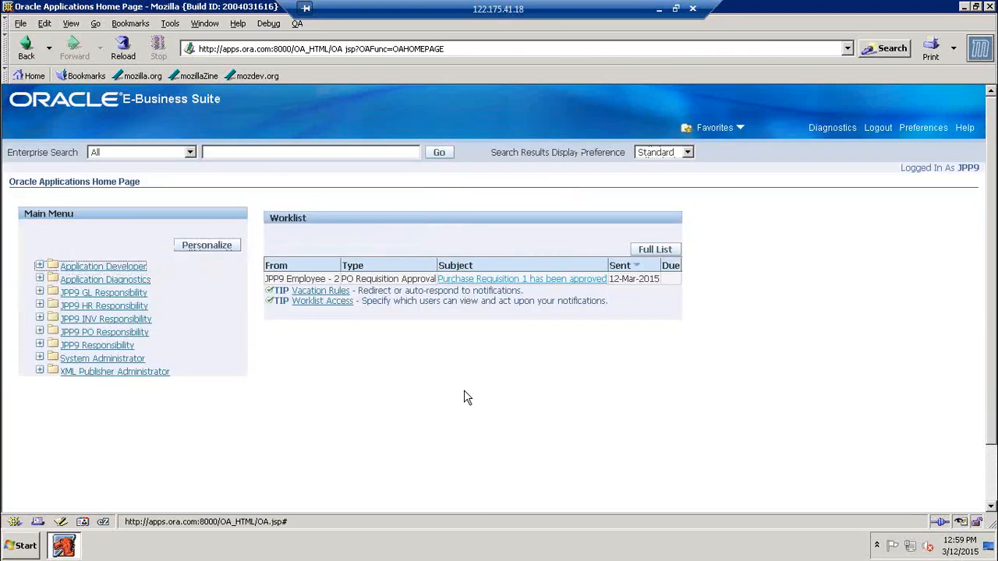
{"action": "left_click", "coordinate": [28, 49]}
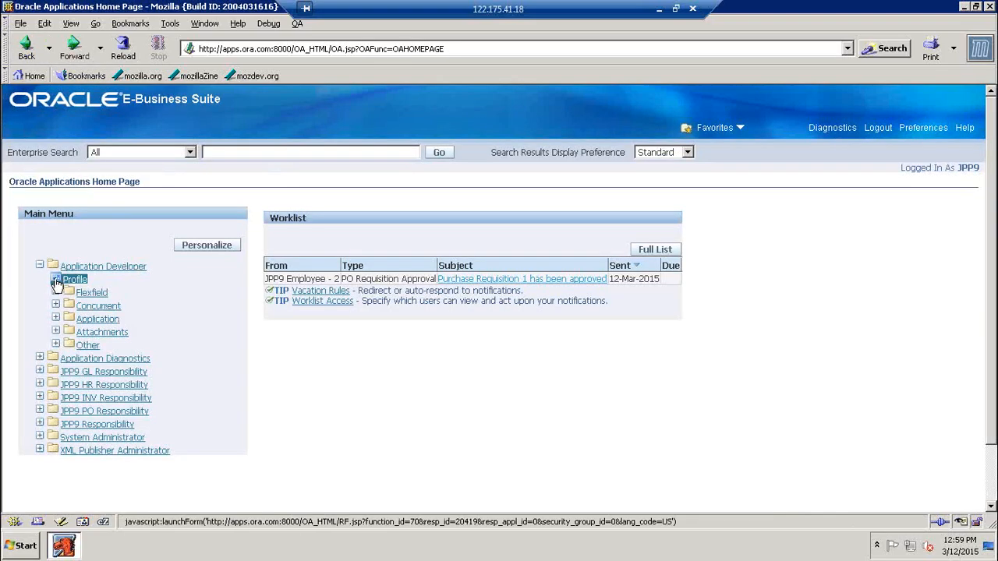
{"action": "left_click", "coordinate": [55, 280]}
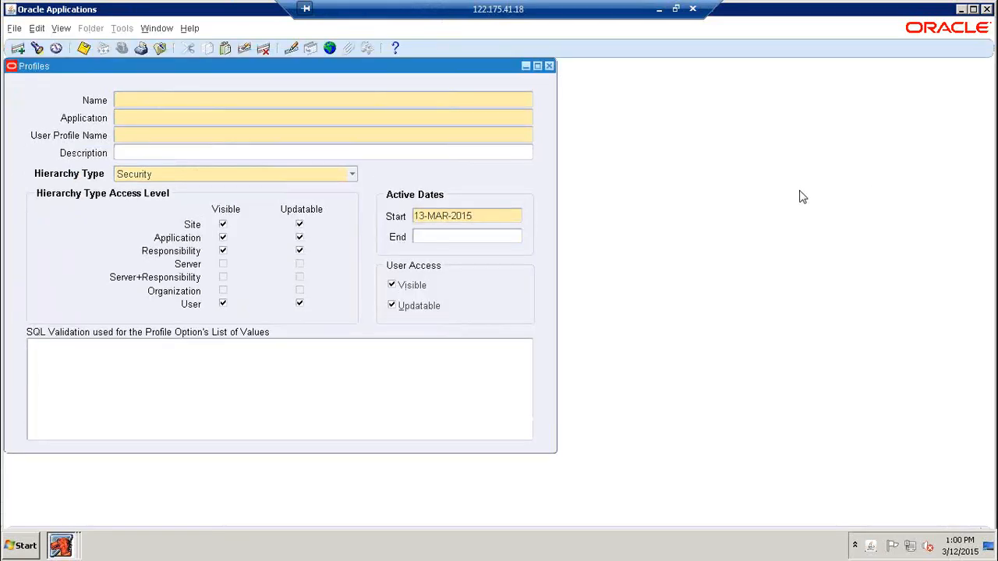
Close Profiles, switch to JPP9 PO Responsibility, and open RFQ's under RFQ's and Quotations
{"action": "left_click", "coordinate": [549, 66]}
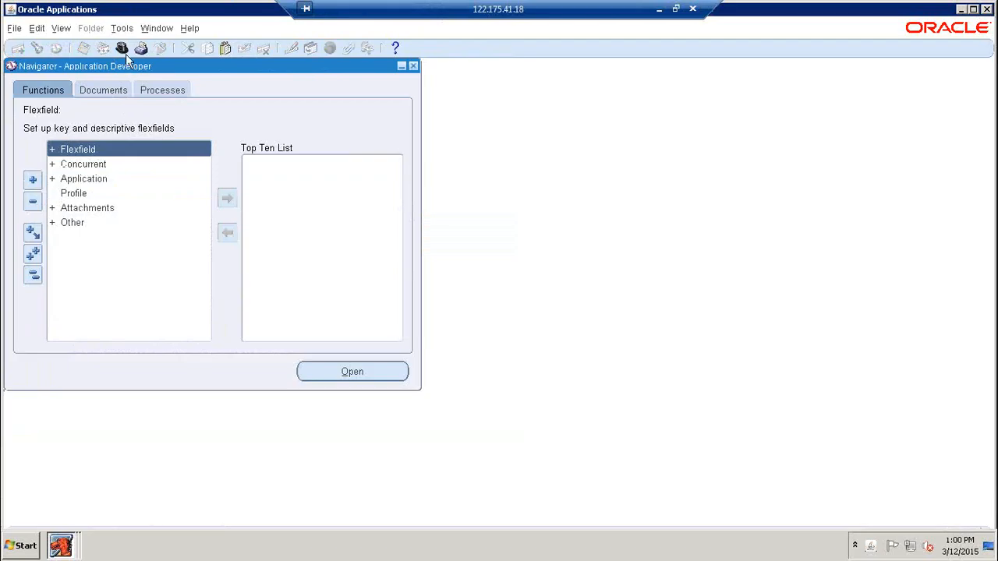
{"action": "left_click", "coordinate": [122, 48]}
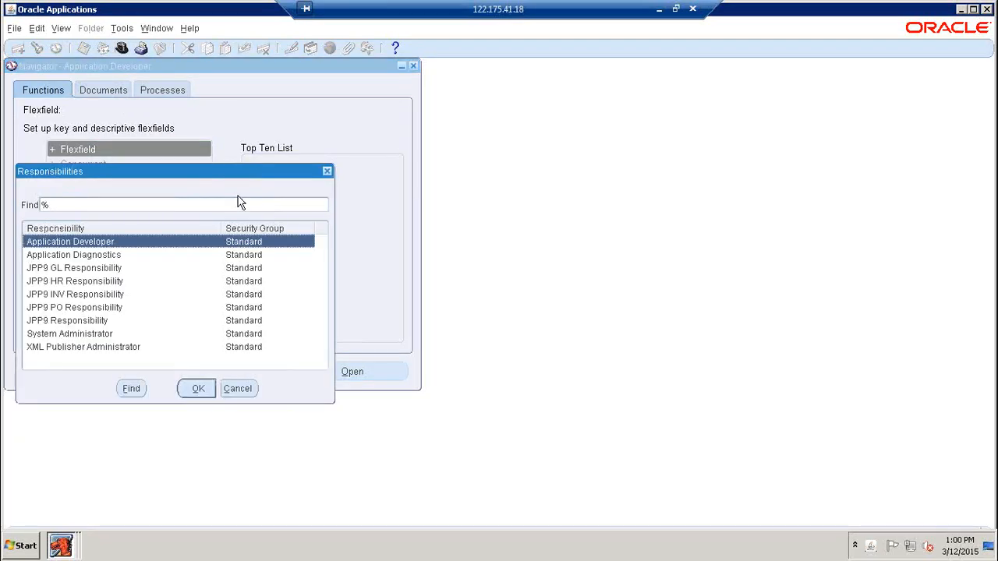
{"action": "type", "text": "JPP9p"}
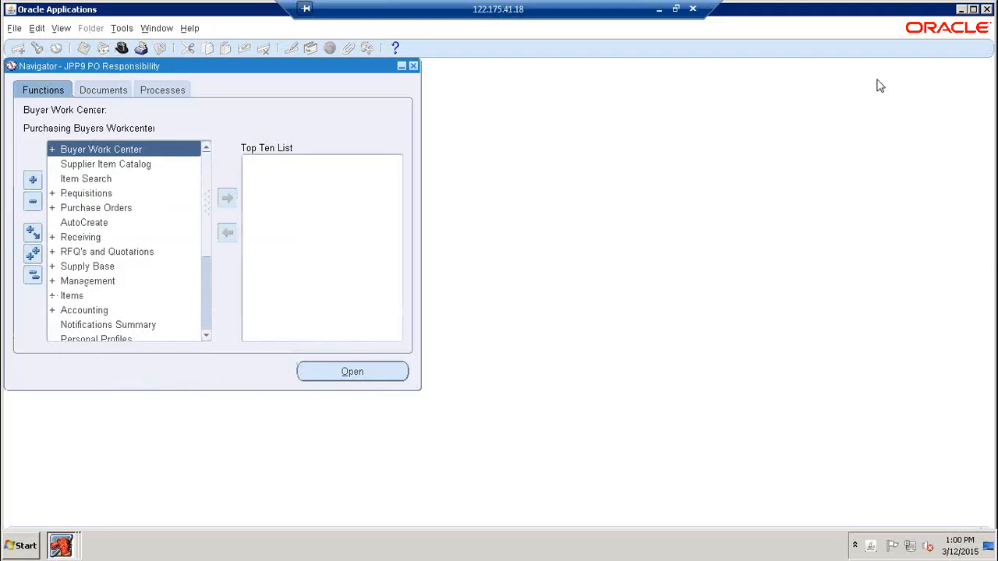
{"action": "left_click", "coordinate": [971, 14]}
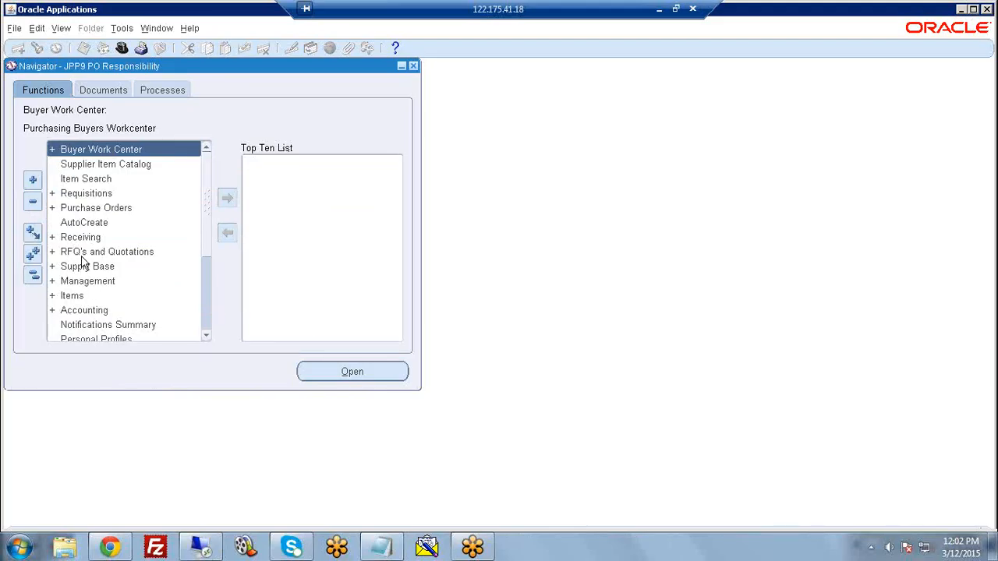
{"action": "double_click", "coordinate": [81, 255]}
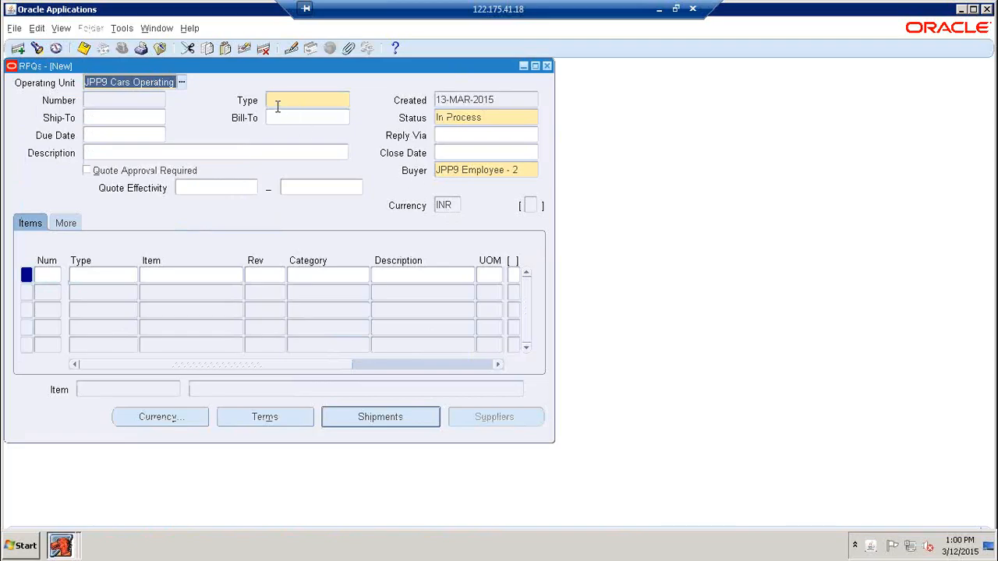
Set the RFQ type to Catalog RFQ, after briefly switching to Standard RFQ
{"action": "left_click", "coordinate": [284, 100]}
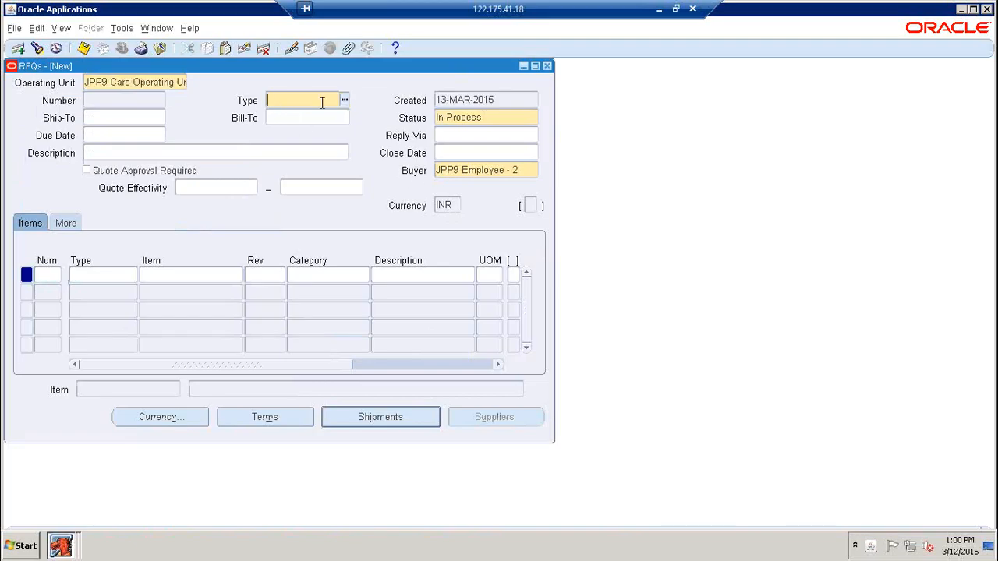
{"action": "left_click", "coordinate": [342, 101]}
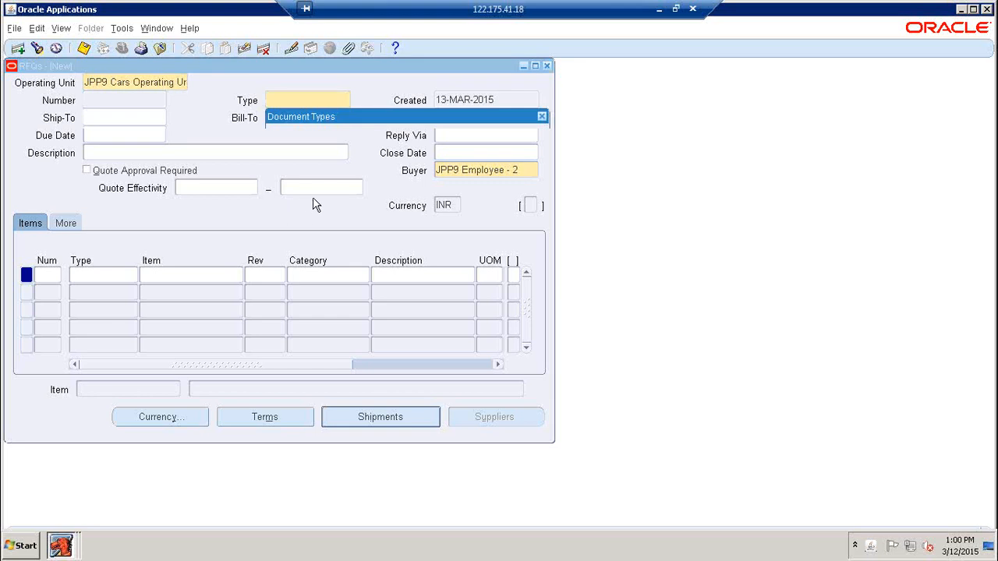
{"action": "left_click", "coordinate": [314, 201]}
{"action": "left_click", "coordinate": [427, 379]}
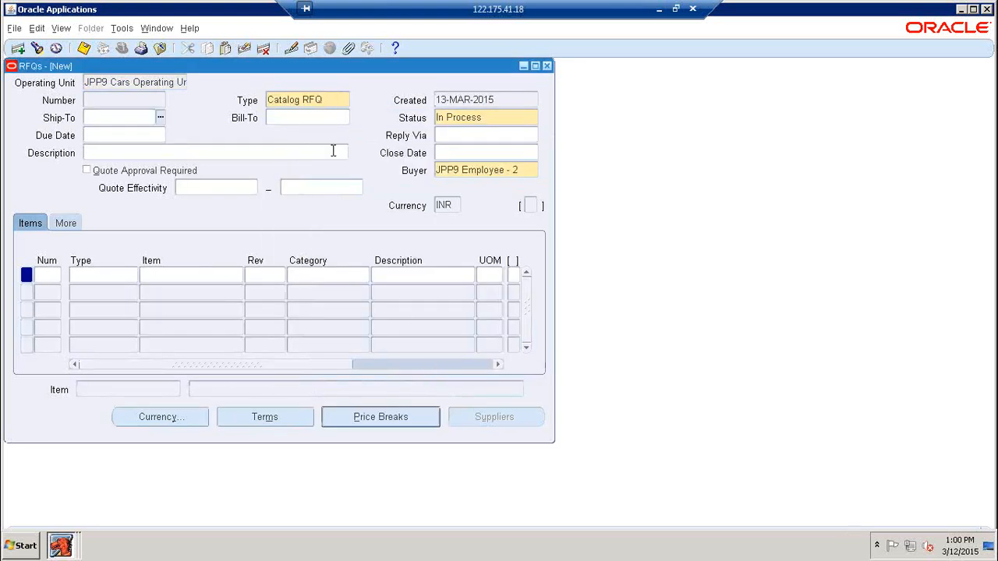
{"action": "left_click", "coordinate": [341, 102]}
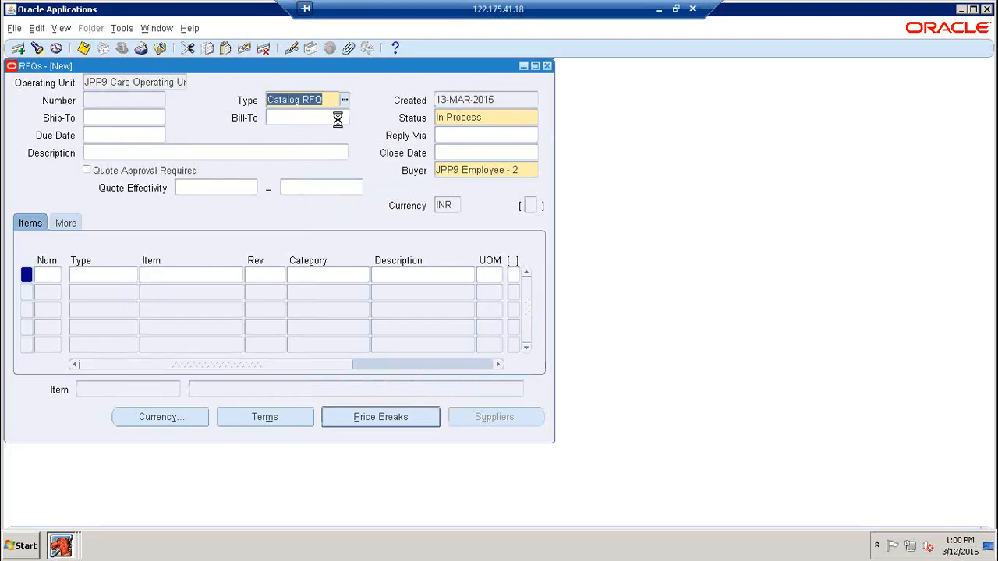
{"action": "left_click", "coordinate": [345, 103]}
{"action": "left_click", "coordinate": [302, 213]}
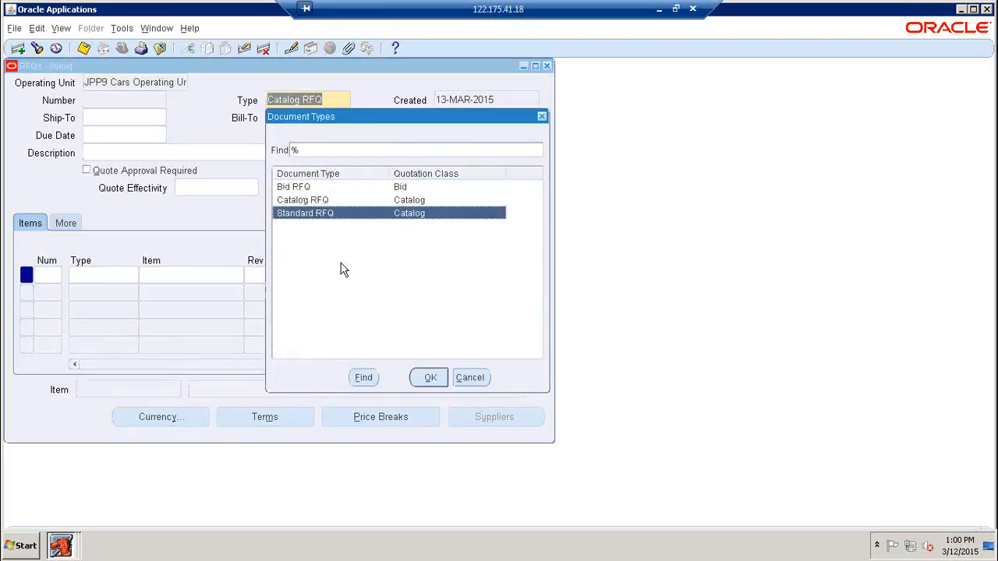
{"action": "left_click", "coordinate": [430, 379]}
{"action": "left_click", "coordinate": [337, 101]}
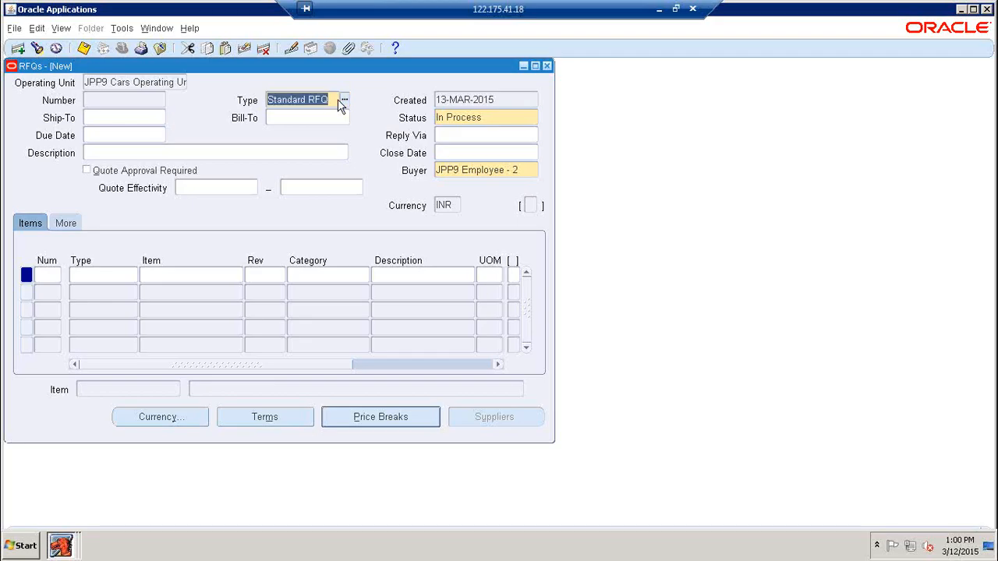
{"action": "left_click", "coordinate": [340, 101]}
{"action": "left_click", "coordinate": [299, 202]}
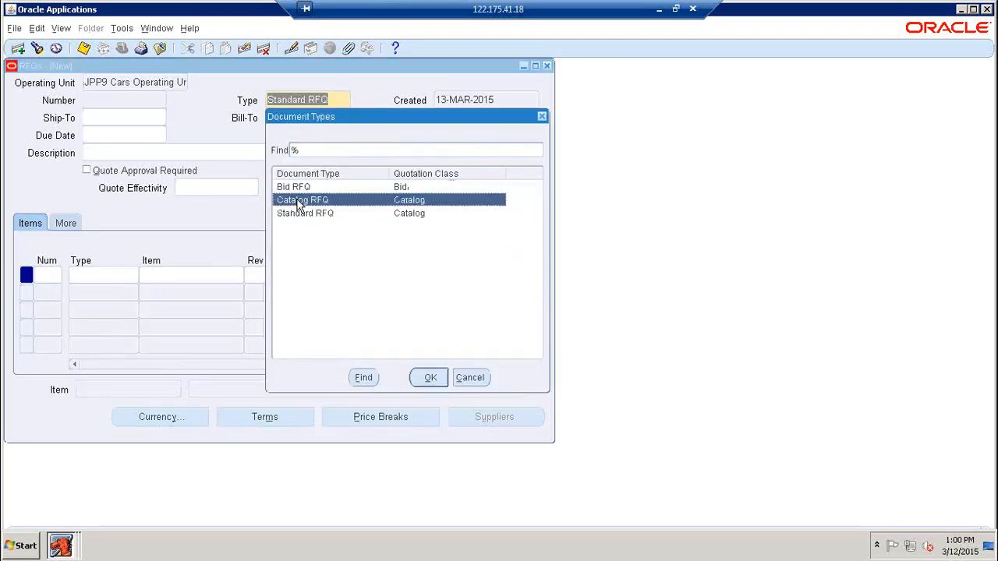
{"action": "left_click", "coordinate": [431, 379]}
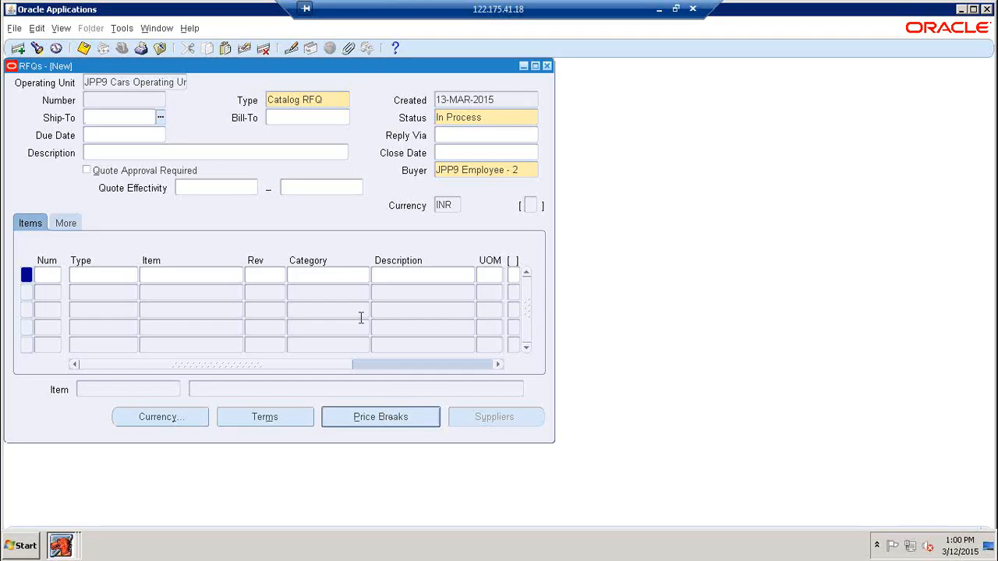
Set the RFQ status to Active and the close date to 25-MAR-2015
{"action": "left_click", "coordinate": [480, 118]}
{"action": "type", "text": "Active"}
{"action": "key", "text": "Tab"}
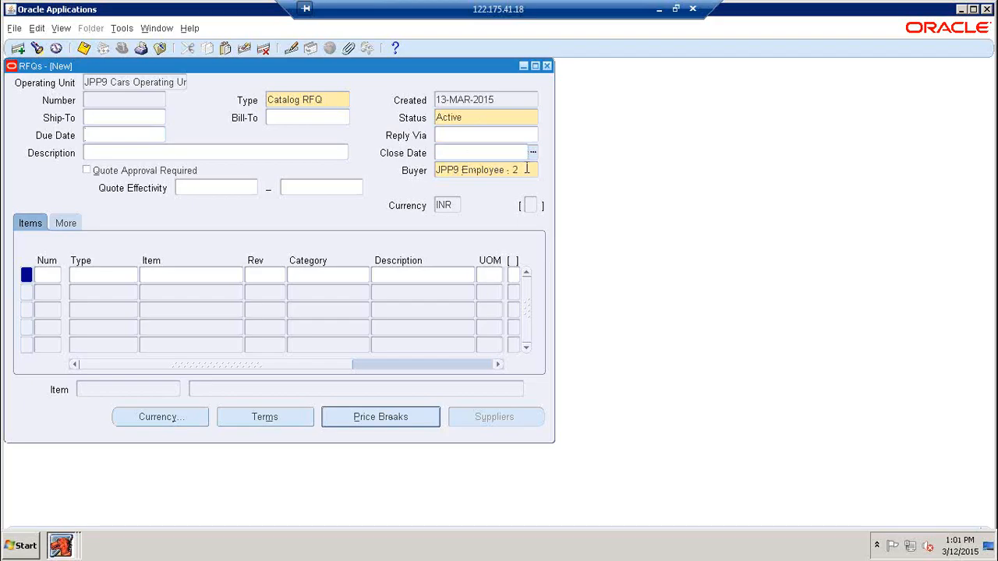
{"action": "left_click", "coordinate": [532, 154]}
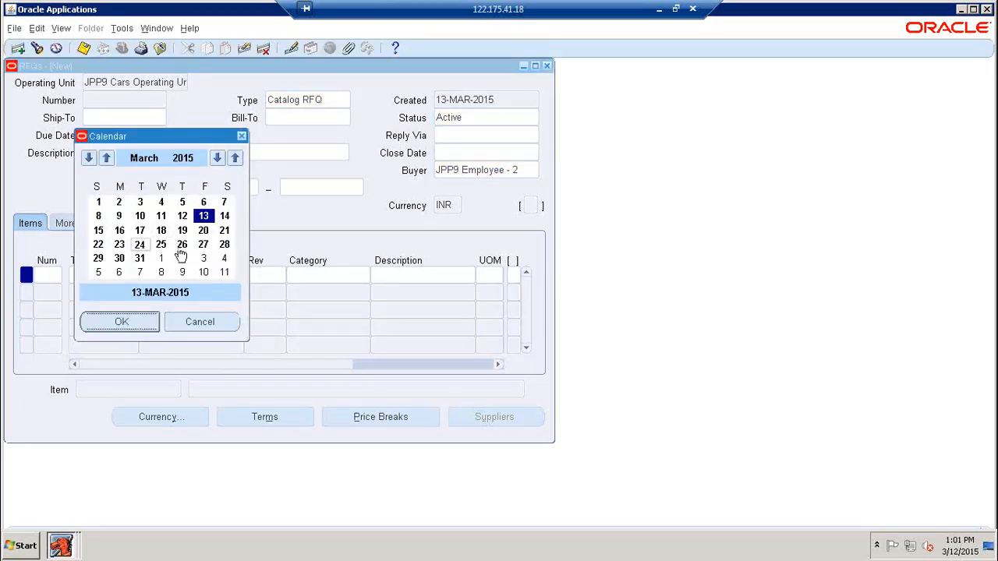
{"action": "left_click", "coordinate": [162, 246]}
{"action": "left_click", "coordinate": [138, 326]}
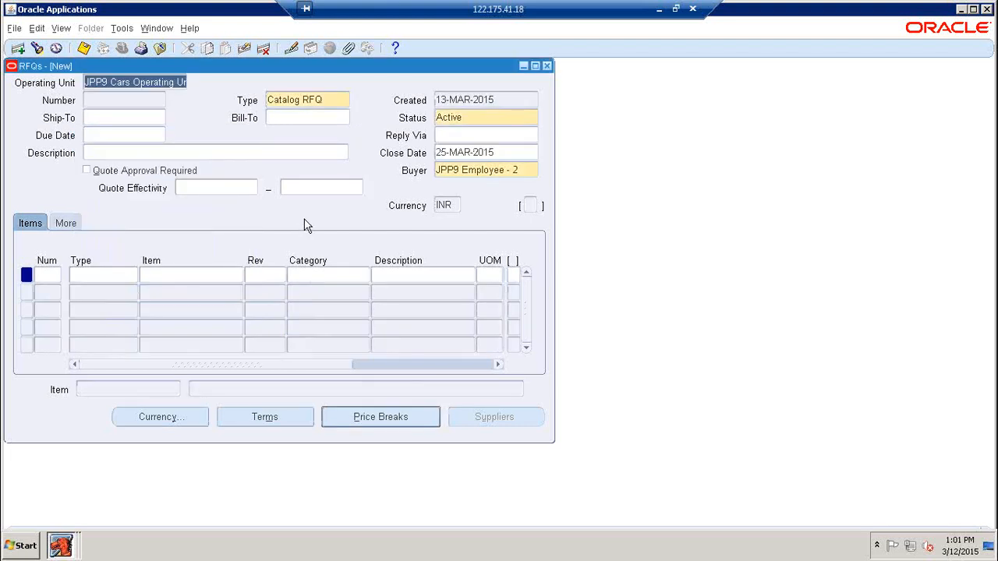
Add line 1 as a Goods line for JPP9 Item - 1
{"action": "left_click", "coordinate": [84, 274]}
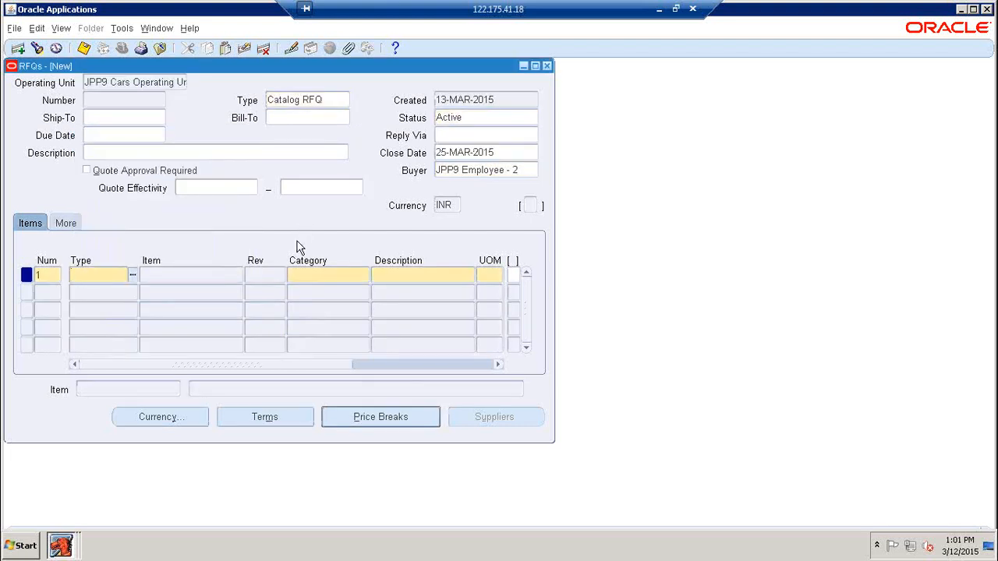
{"action": "type", "text": "Goods"}
{"action": "key", "text": "Tab"}
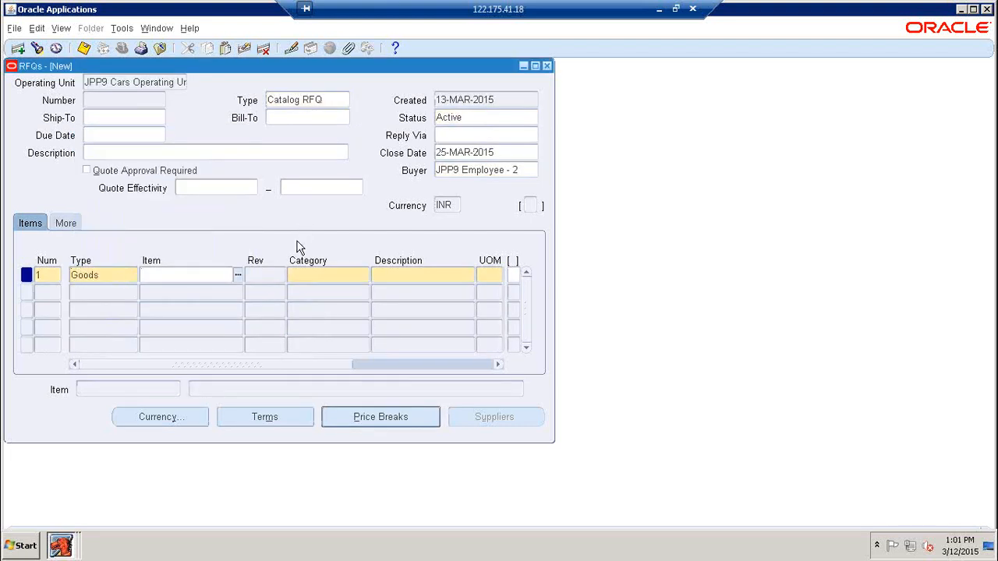
{"action": "type", "text": "JPP9%"}
{"action": "key", "text": "Tab"}
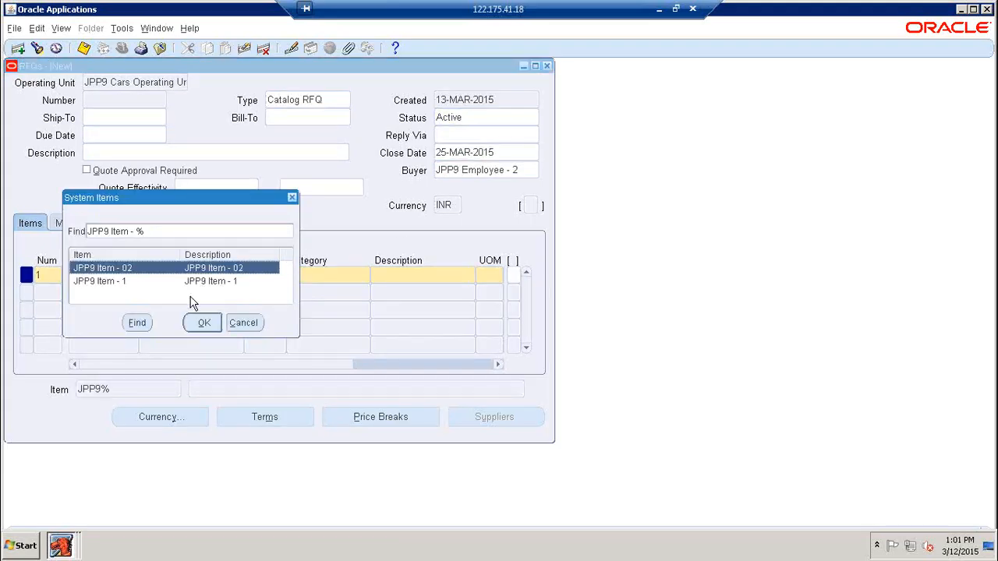
{"action": "left_click", "coordinate": [159, 285]}
{"action": "left_click", "coordinate": [203, 322]}
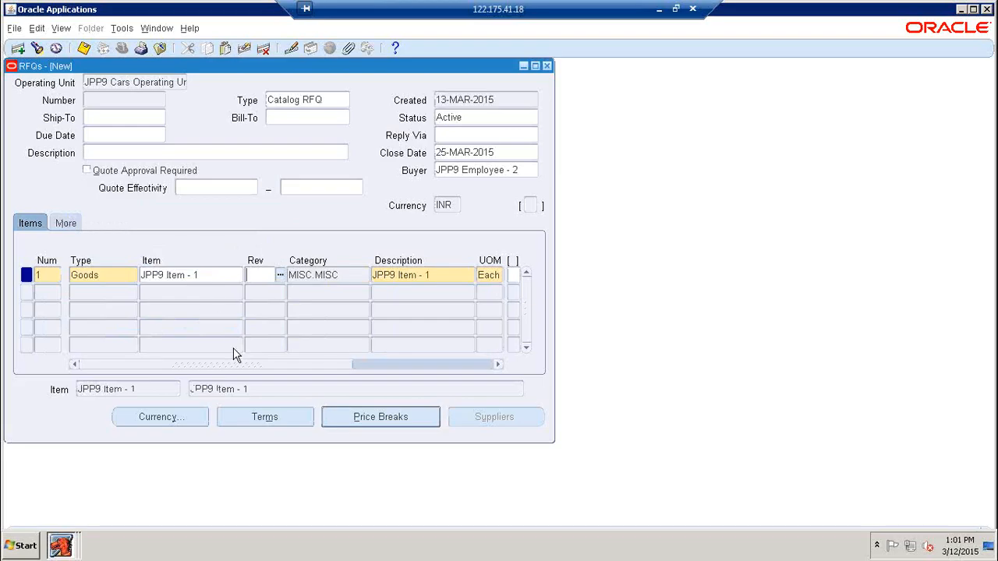
{"action": "left_click_drag", "start_coordinate": [289, 368], "coordinate": [404, 361]}
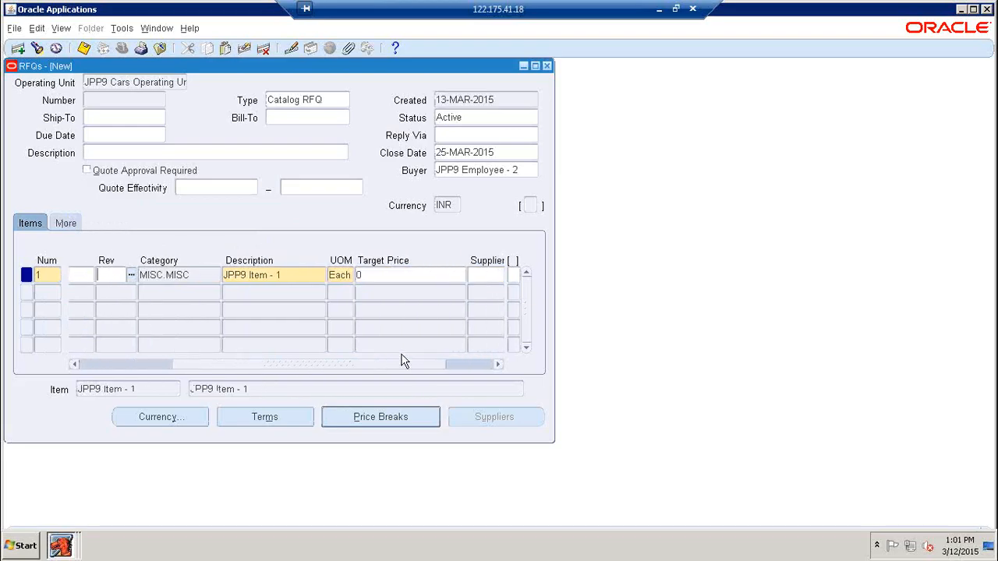
Accept the INR currency settings and set the RFQ freight terms to COD
{"action": "left_click", "coordinate": [182, 416]}
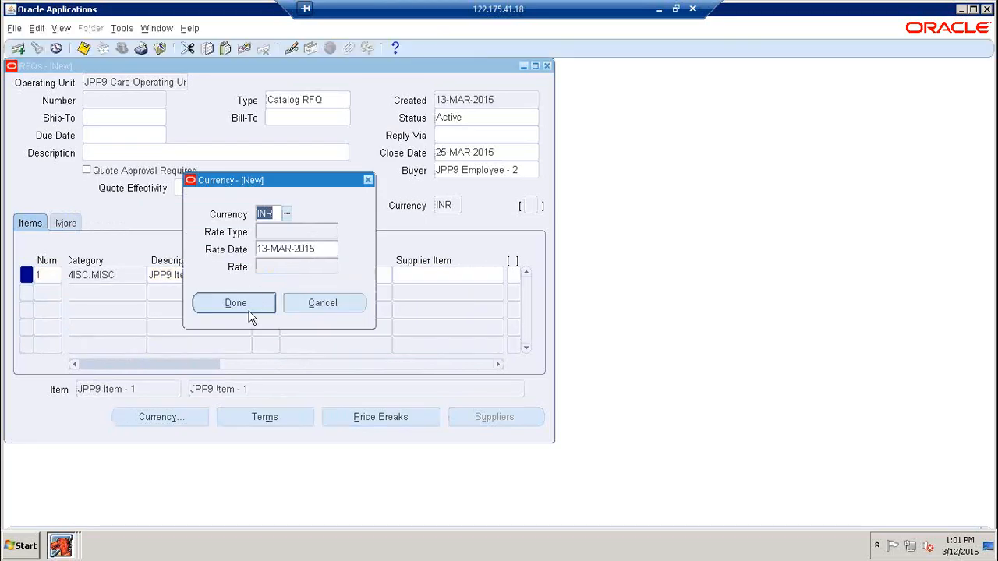
{"action": "left_click", "coordinate": [250, 310]}
{"action": "left_click", "coordinate": [263, 416]}
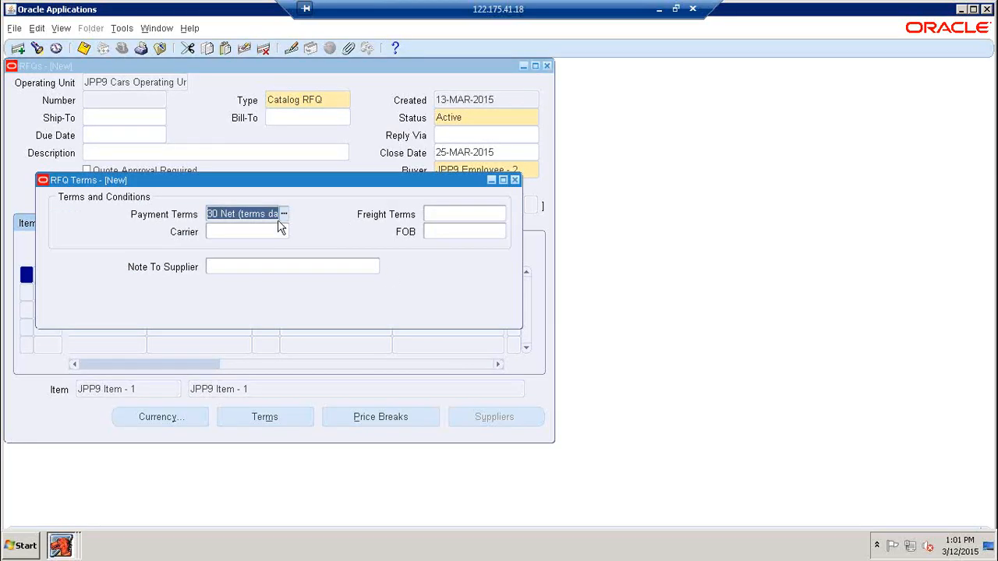
{"action": "left_click", "coordinate": [442, 213]}
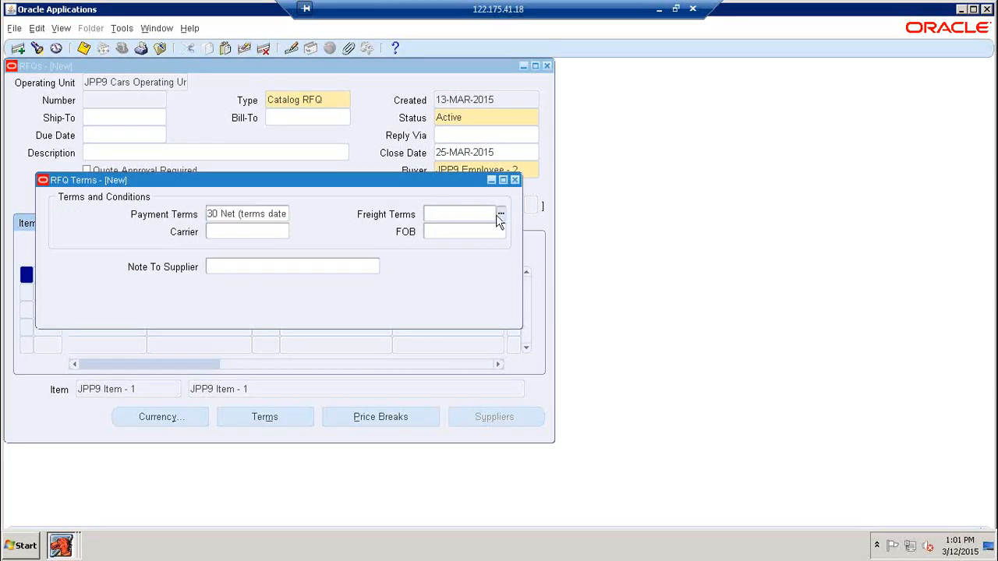
{"action": "left_click", "coordinate": [500, 214]}
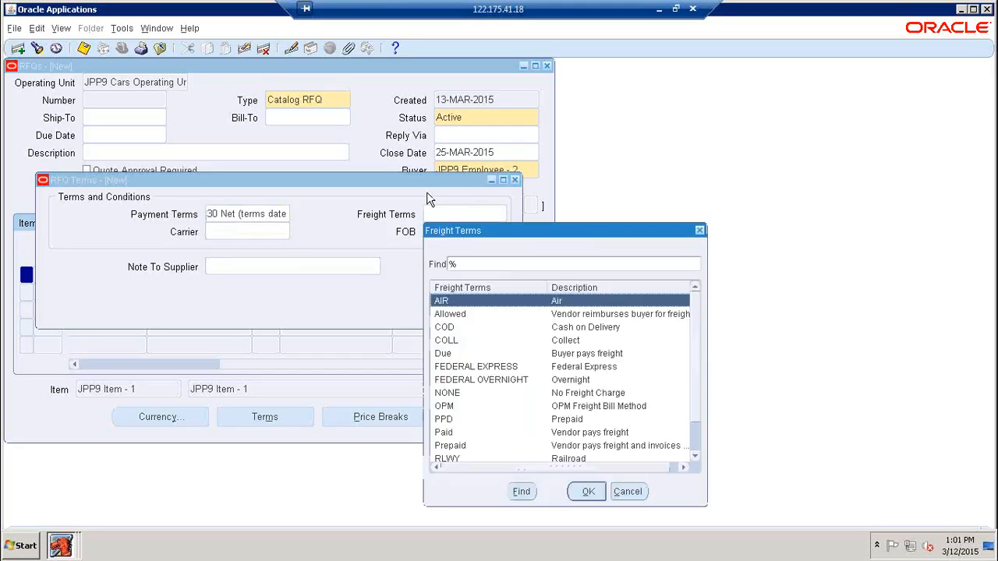
{"action": "left_click", "coordinate": [573, 329]}
{"action": "left_click", "coordinate": [588, 491]}
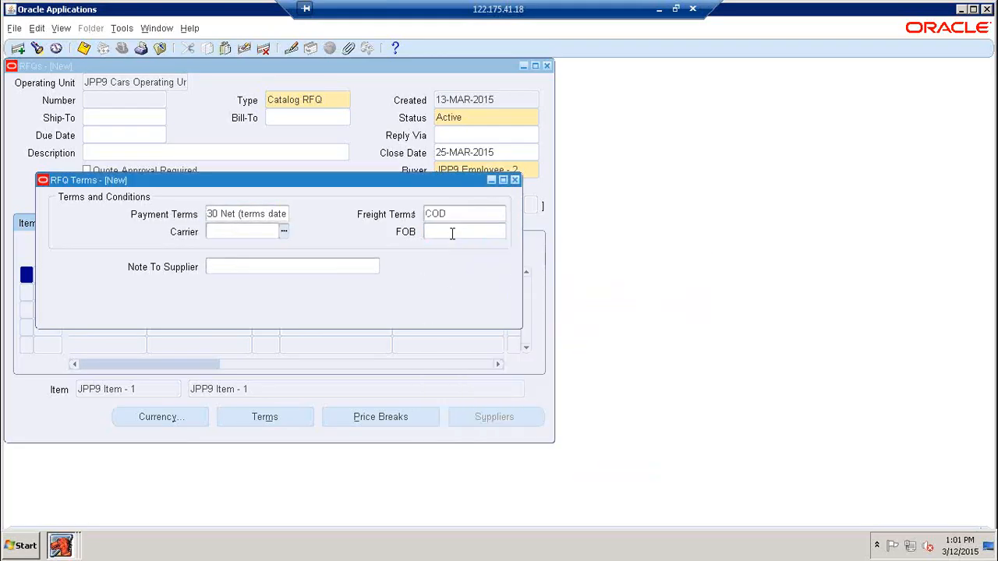
Set the FOB term to Destination and close the RFQ Terms window
{"action": "left_click", "coordinate": [452, 233]}
{"action": "left_click", "coordinate": [500, 232]}
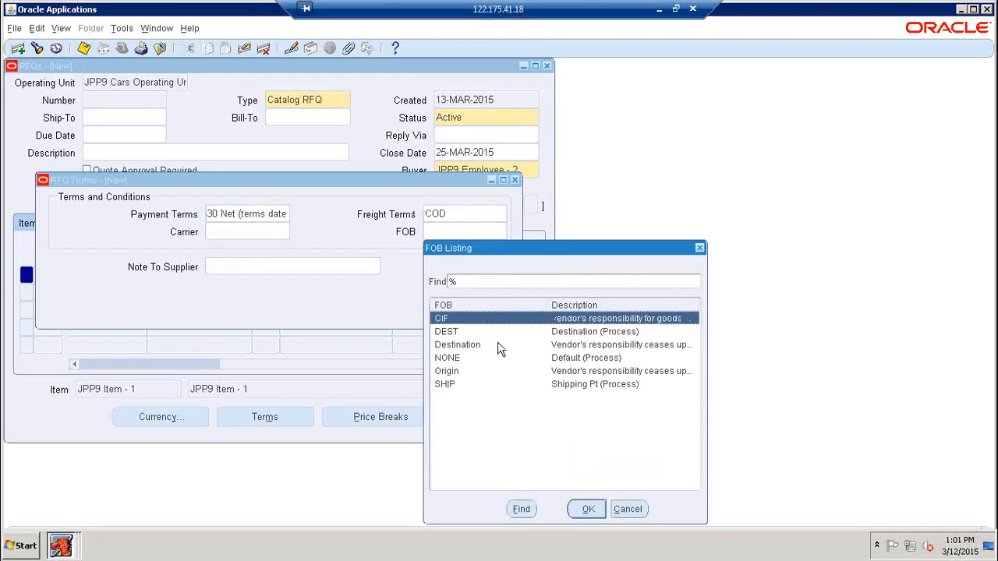
{"action": "left_click", "coordinate": [574, 334]}
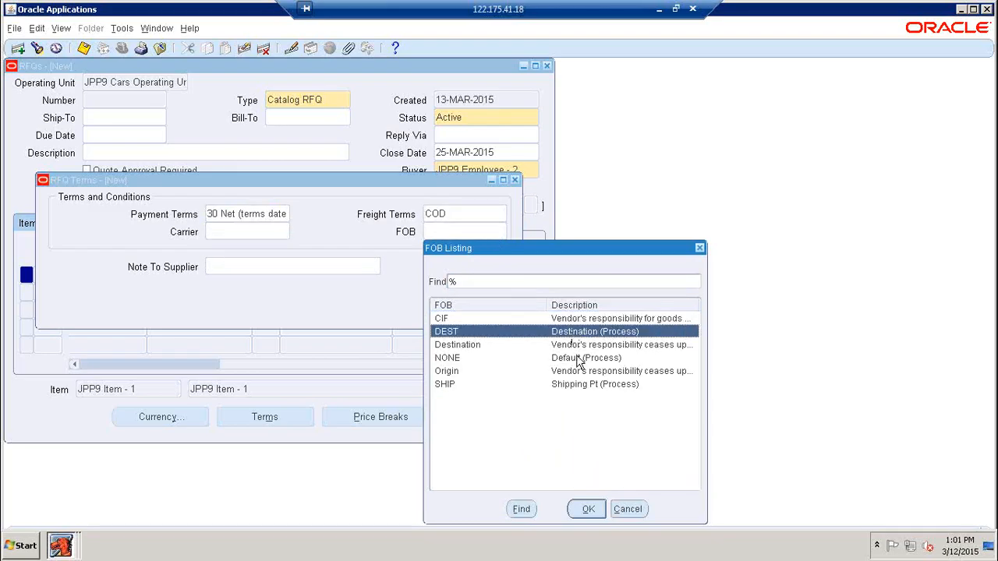
{"action": "left_click", "coordinate": [589, 510]}
{"action": "left_click", "coordinate": [575, 347]}
{"action": "left_click", "coordinate": [587, 509]}
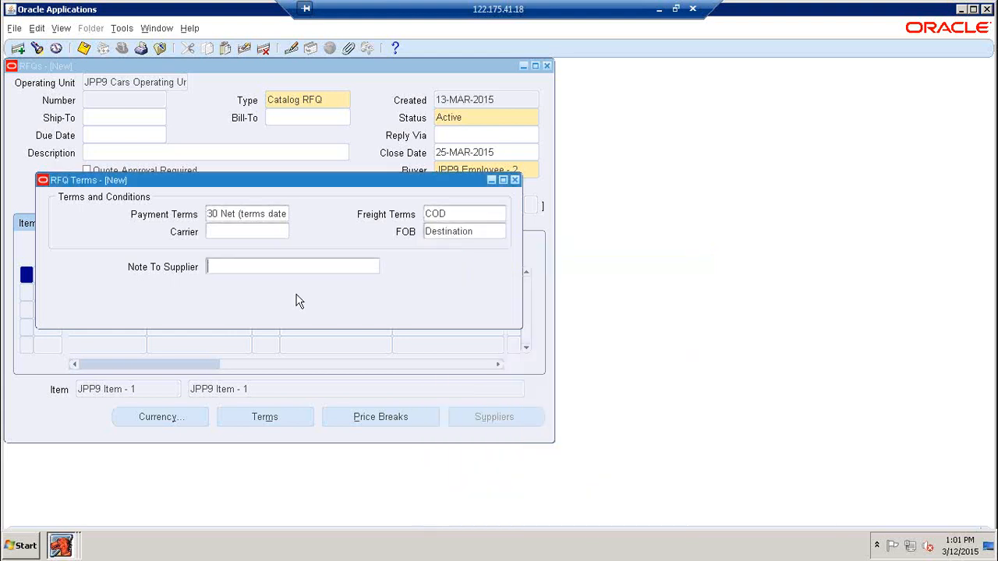
{"action": "left_click", "coordinate": [227, 232]}
{"action": "left_click", "coordinate": [516, 181]}
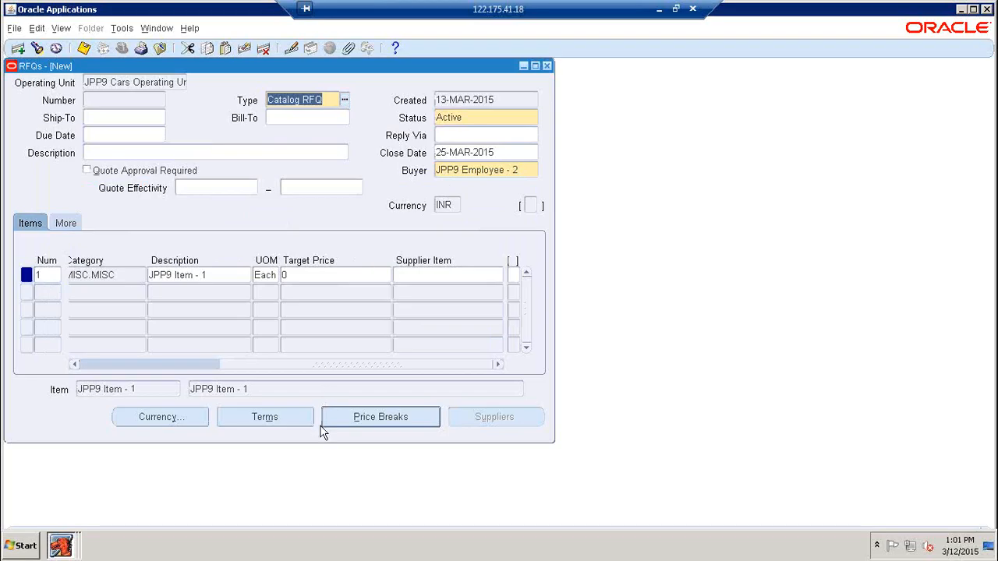
Add a price break of quantity 10 at 5% discount and save RFQ 2
{"action": "left_click", "coordinate": [361, 421]}
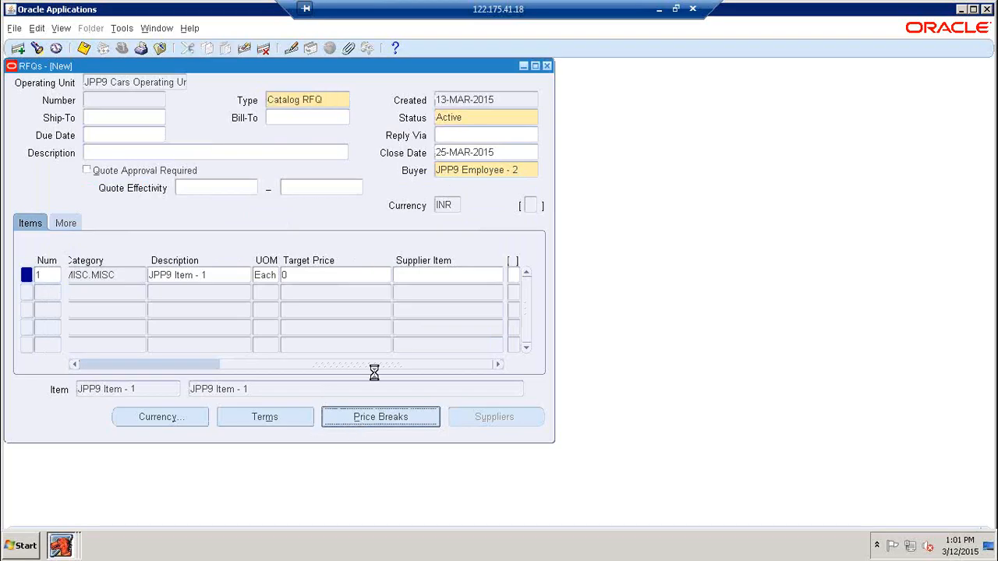
{"action": "left_click", "coordinate": [130, 185]}
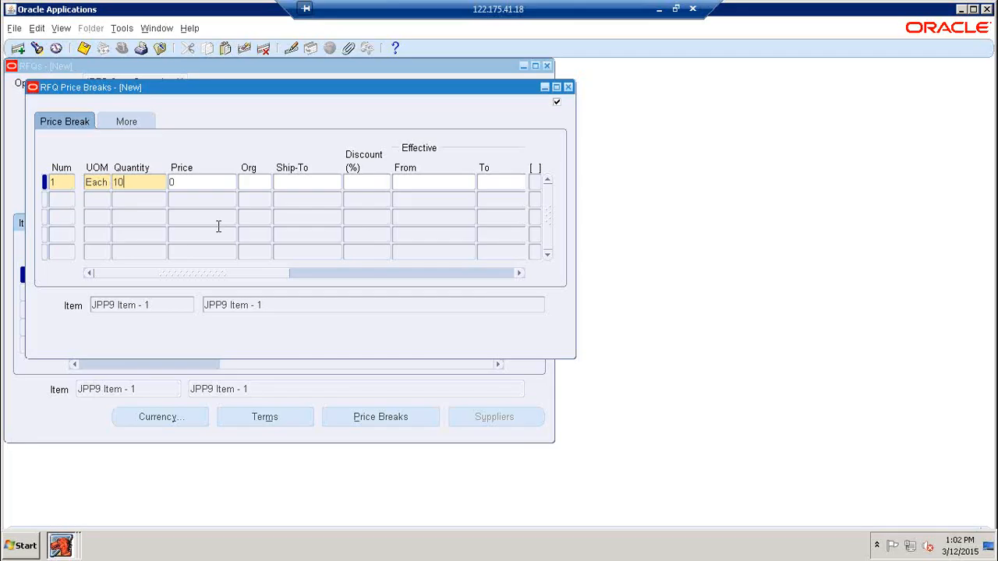
{"action": "key", "text": "Tab"}
{"action": "key", "text": "Tab"}
{"action": "key", "text": "Tab"}
{"action": "key", "text": "Tab"}
{"action": "type", "text": "5"}
{"action": "key", "text": "Tab"}
{"action": "left_click_drag", "start_coordinate": [230, 95], "coordinate": [452, 125]}
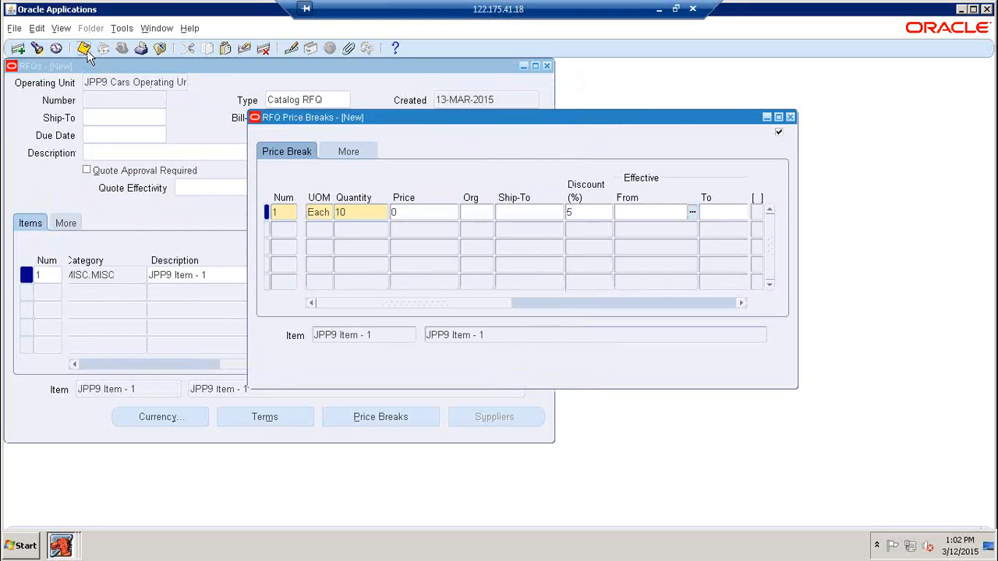
{"action": "left_click", "coordinate": [85, 49]}
Close the Price Breaks window and show the remote desktop
{"action": "left_click", "coordinate": [790, 118]}
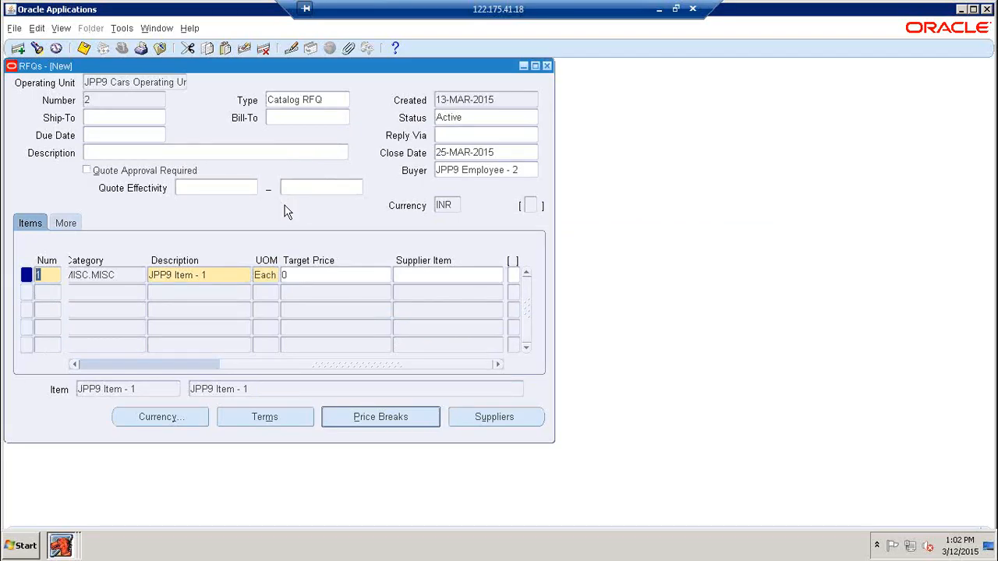
{"action": "key", "text": "super+d"}
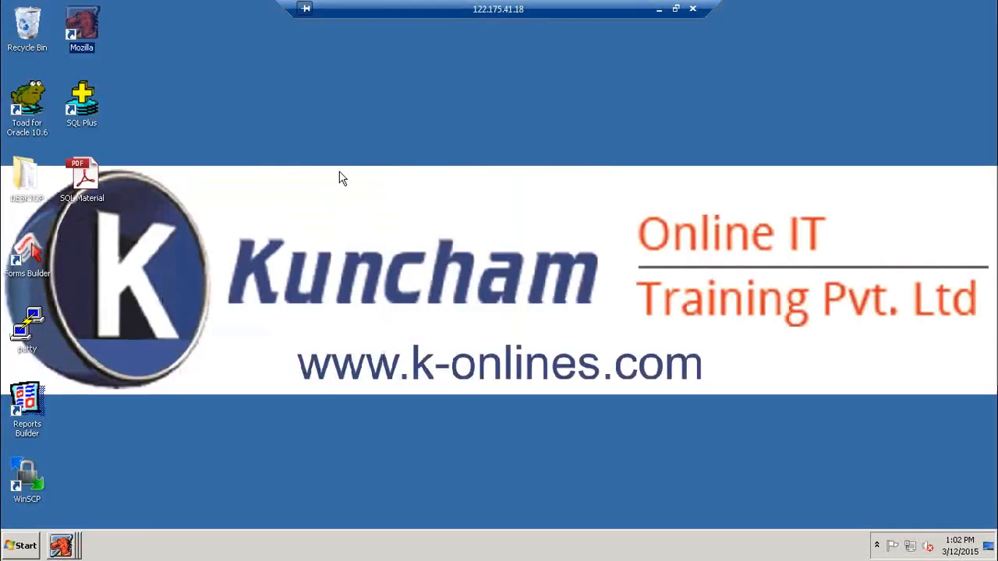
{"action": "right_click", "coordinate": [338, 167]}
Launch Toad and run SELECT * FROM PO_HEADERS_ALL WHERE SEGMENT1='2'
{"action": "left_click", "coordinate": [316, 176]}
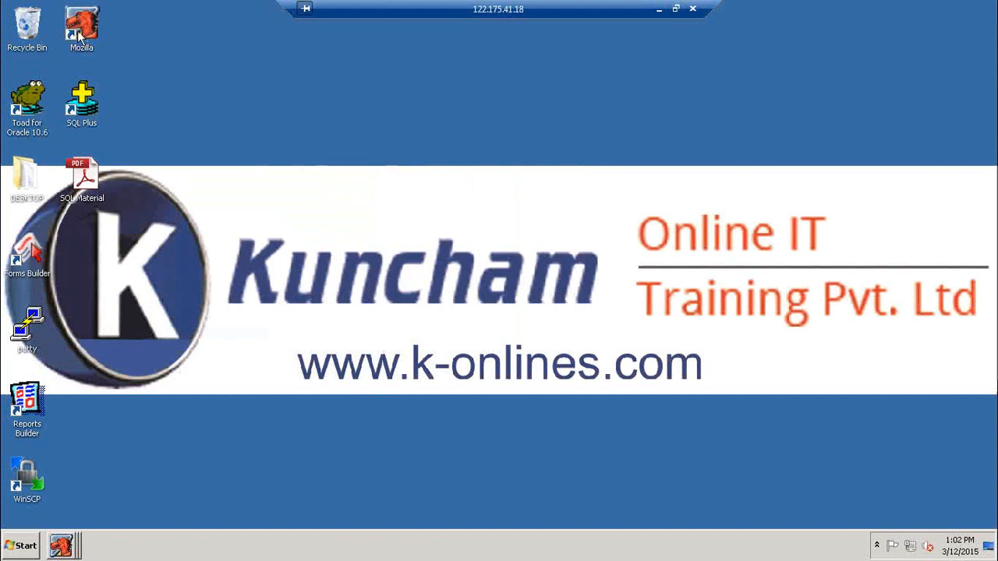
{"action": "double_click", "coordinate": [32, 98]}
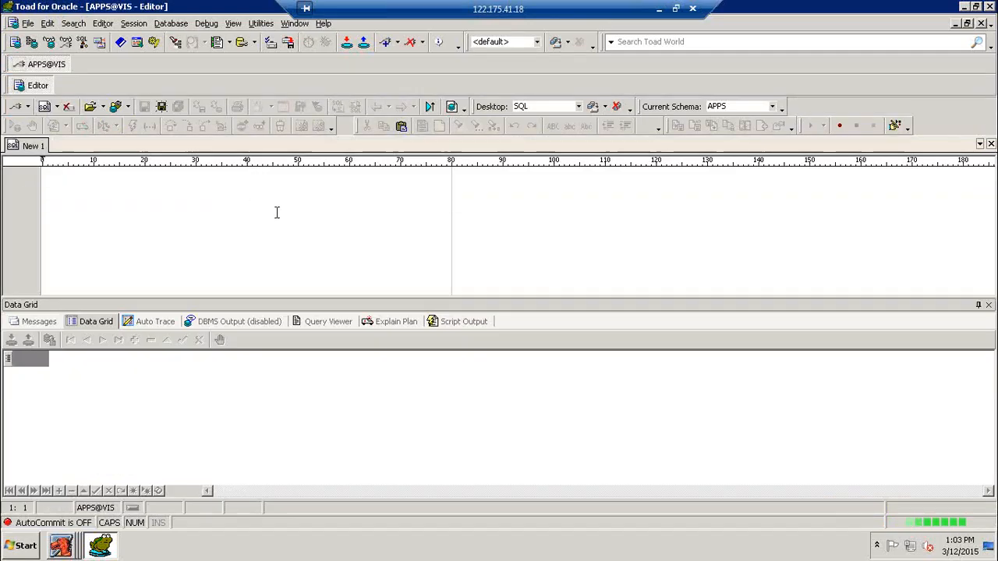
{"action": "type", "text": "SELECT"}
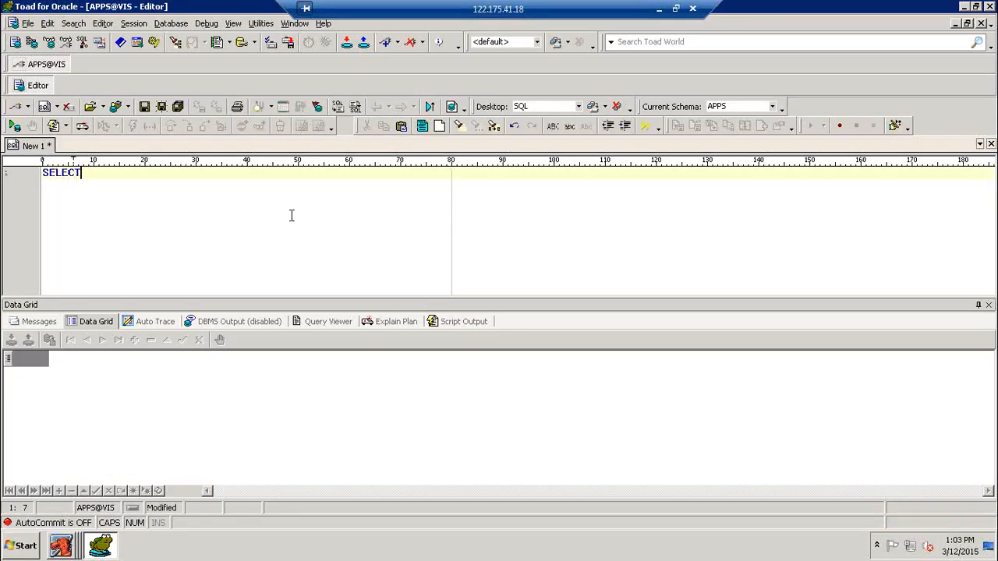
{"action": "type", "text": " * FROM PO"}
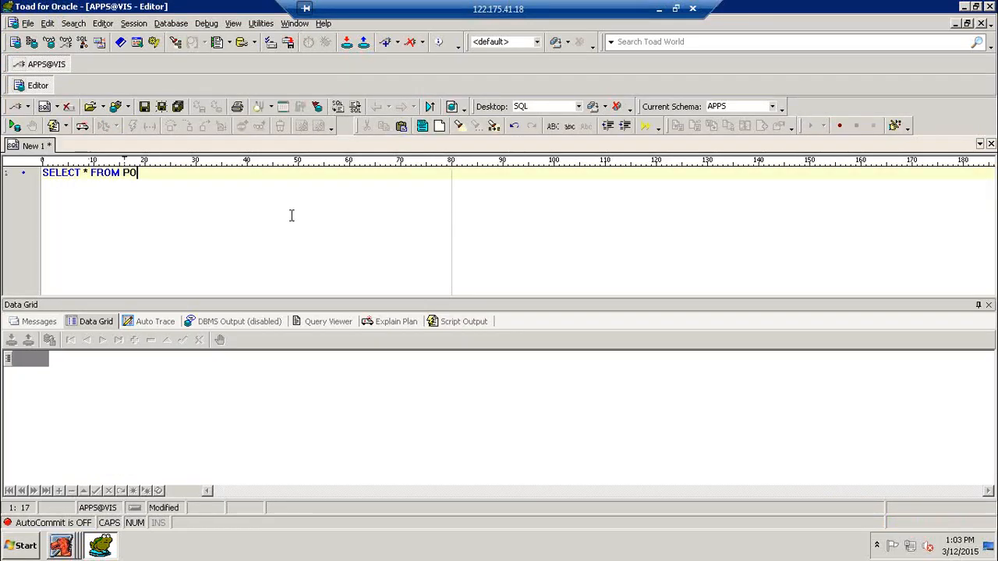
{"action": "type", "text": "_HEADERS_ALL WHERE SEGME"}
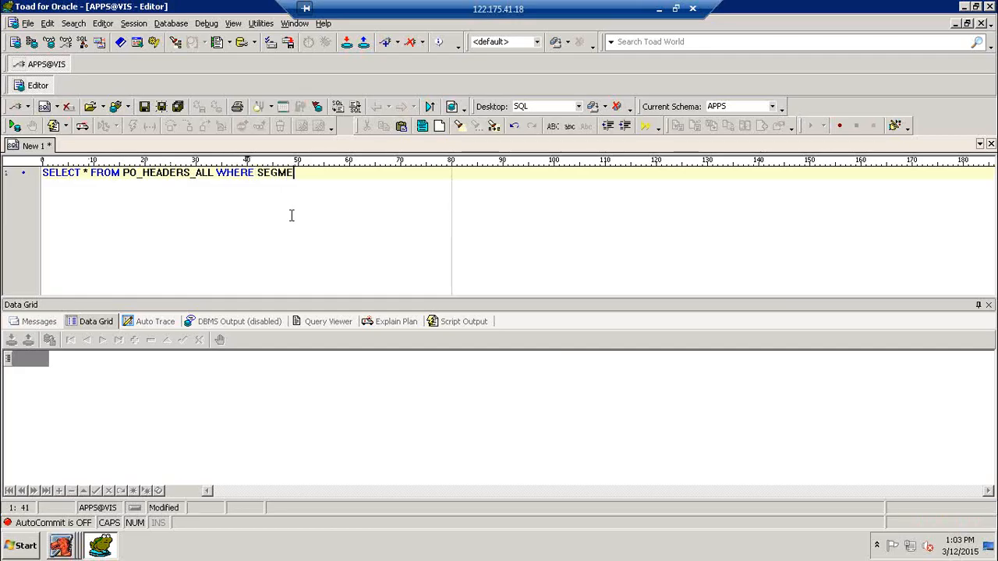
{"action": "type", "text": "NT1='2"}
{"action": "key", "text": "F9"}
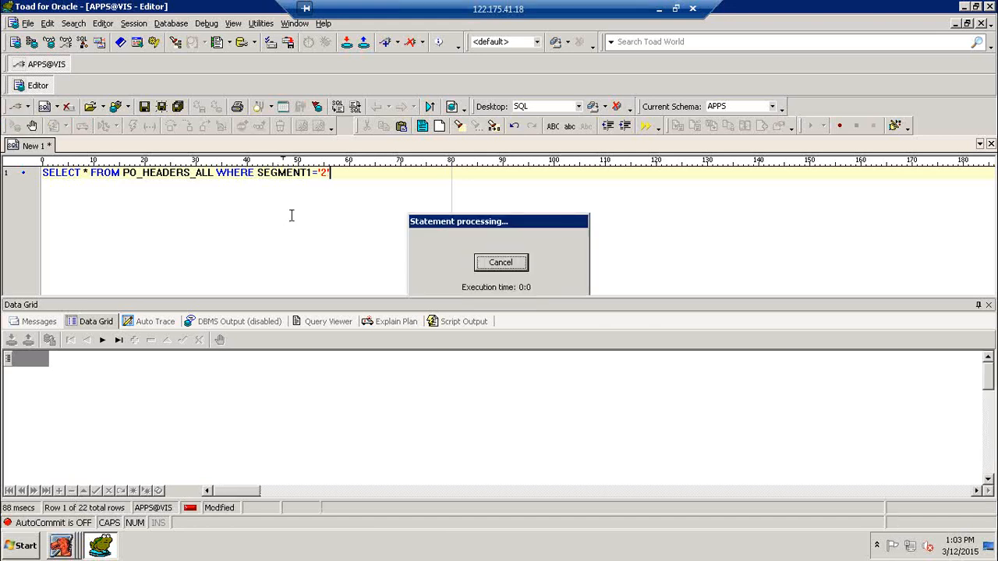
Narrow the query with AND ORG_ID='7931' and confirm type RFQ, quote type CATALOG
{"action": "type", "text": "WHER"}
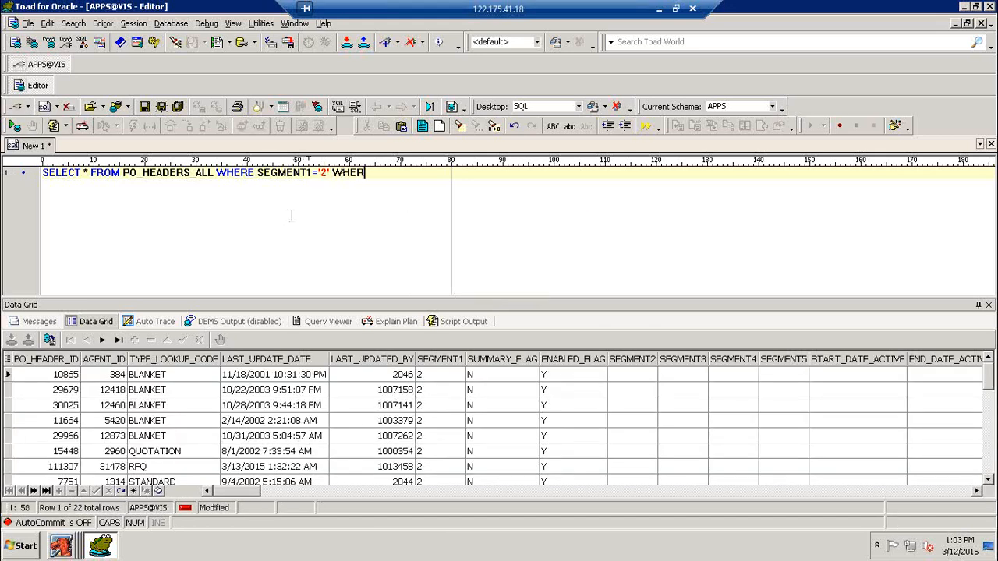
{"action": "key", "text": "BackSpace"}
{"action": "key", "text": "BackSpace"}
{"action": "key", "text": "BackSpace"}
{"action": "key", "text": "BackSpace"}
{"action": "type", "text": "AND ORG_ID='7"}
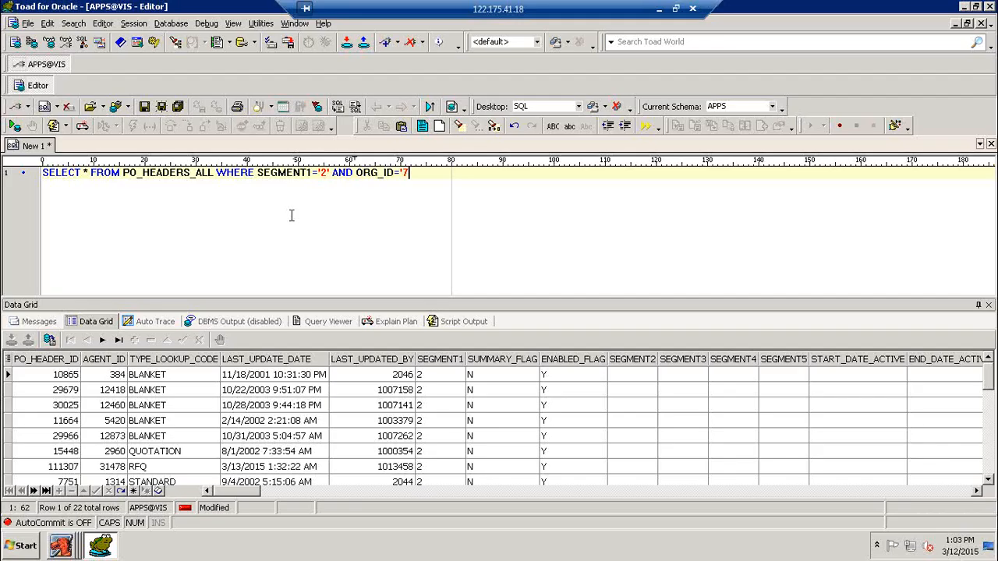
{"action": "type", "text": "931"}
{"action": "key", "text": "F9"}
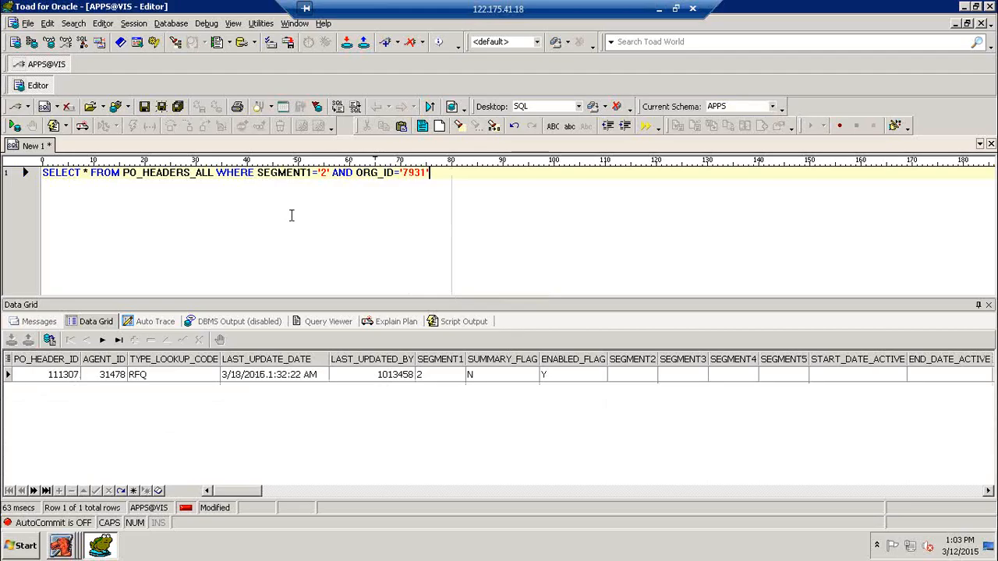
{"action": "left_click", "coordinate": [156, 376]}
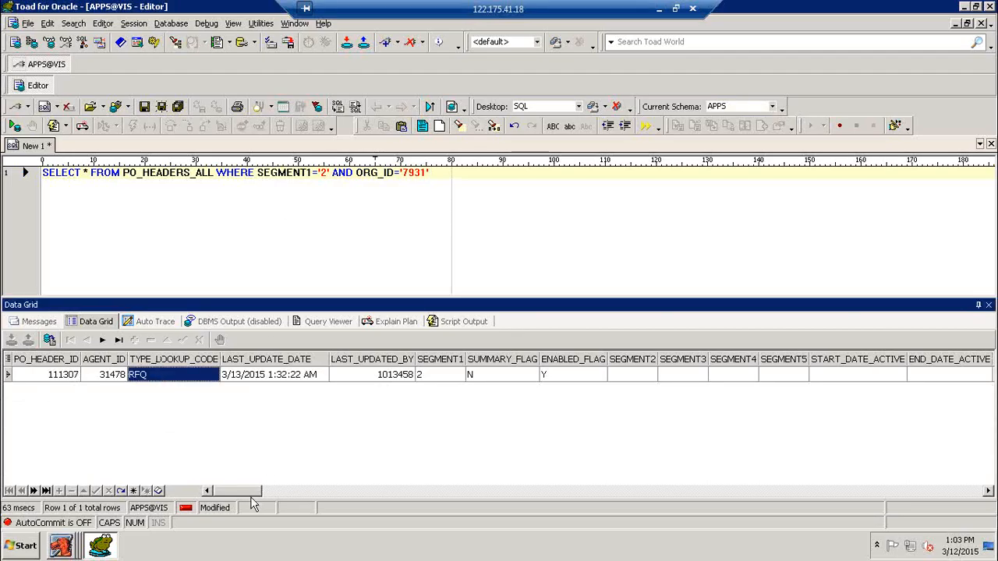
{"action": "left_click_drag", "start_coordinate": [251, 500], "coordinate": [448, 490]}
{"action": "left_click", "coordinate": [616, 378]}
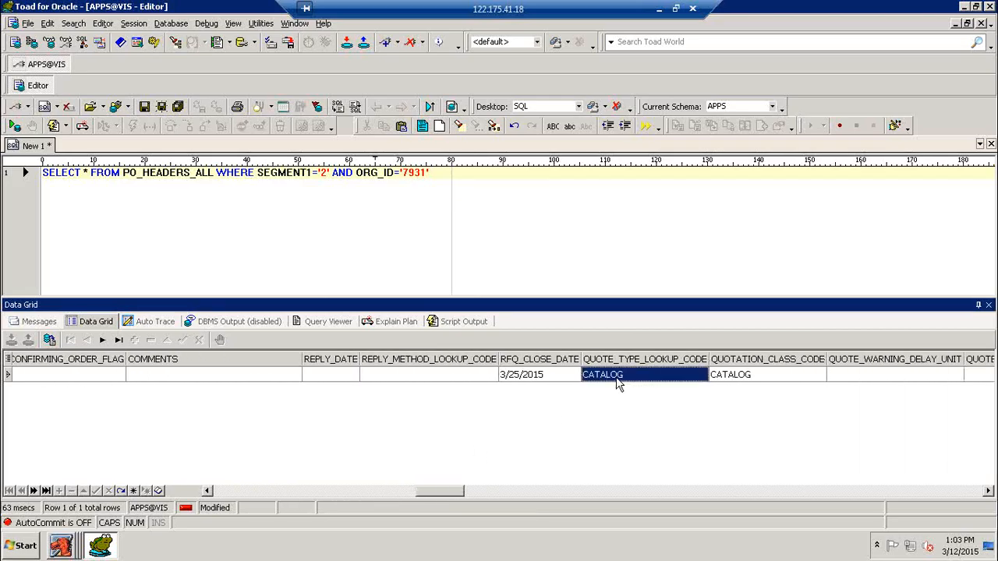
{"action": "left_click", "coordinate": [468, 189]}
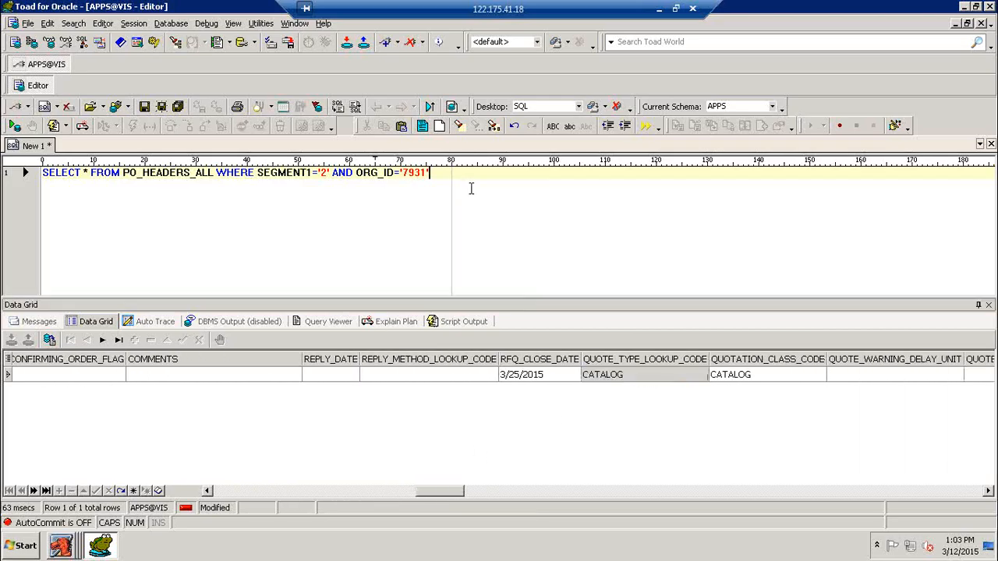
Query PO_LINES_ALL for PO_HEADER_ID 111307 and confirm the single JPP9 Item - 1 line
{"action": "key", "text": "Return"}
{"action": "key", "text": "Return"}
{"action": "type", "text": "SELECT "}
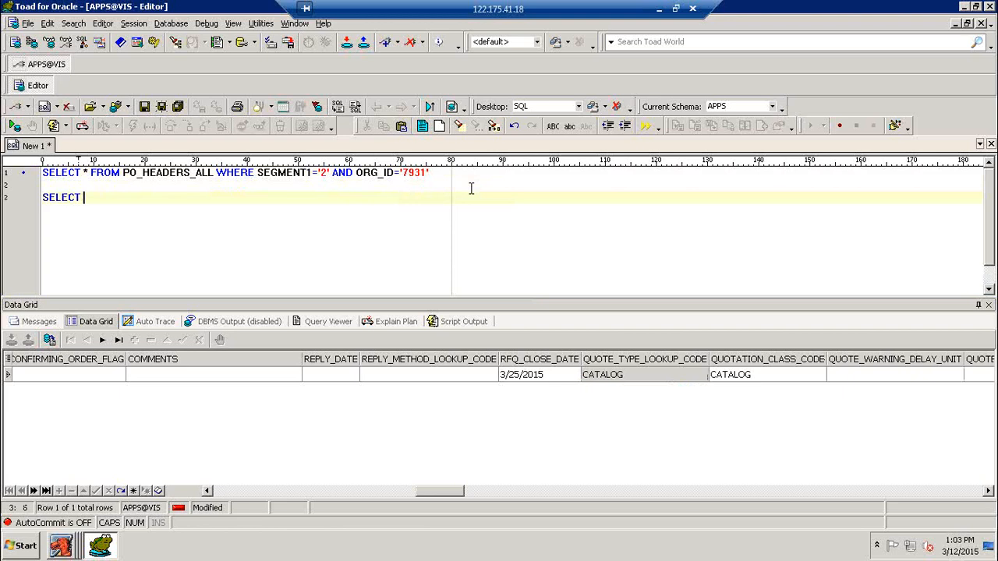
{"action": "type", "text": "* FROM PO_"}
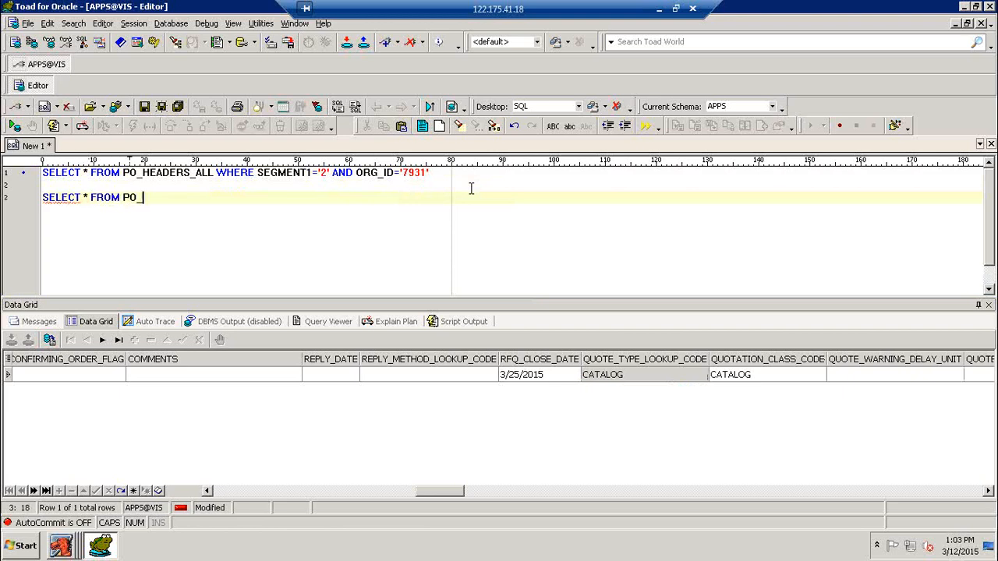
{"action": "type", "text": "LINES_ALL WHERE PO_HEADER_ID="}
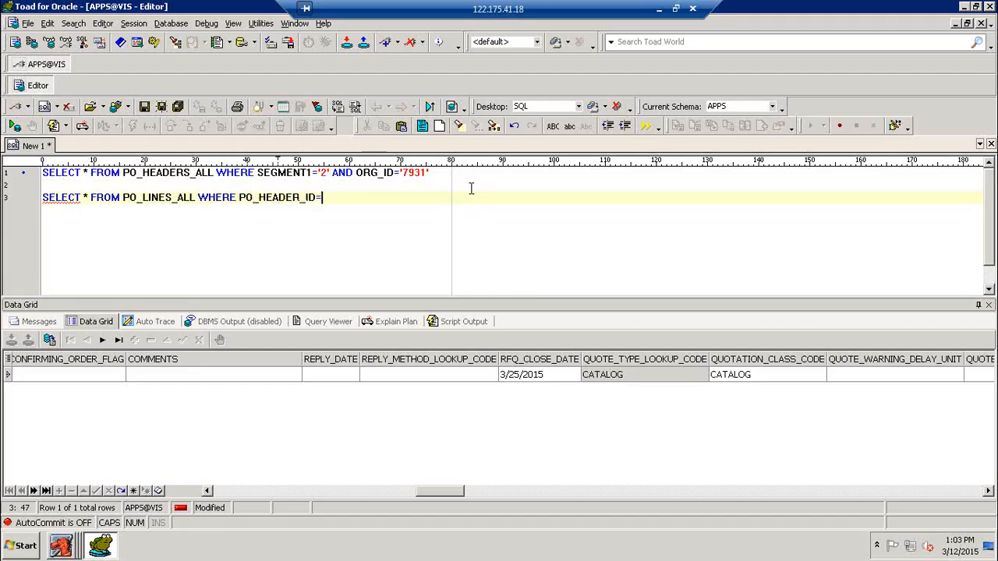
{"action": "key", "text": "Up"}
{"action": "key", "text": "Up"}
{"action": "key", "text": "F9"}
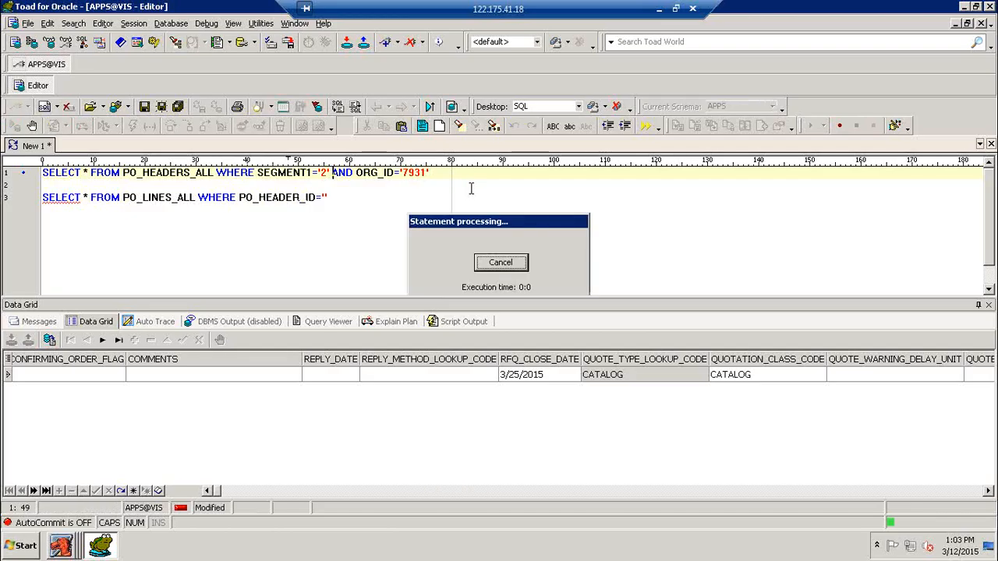
{"action": "left_click", "coordinate": [325, 198]}
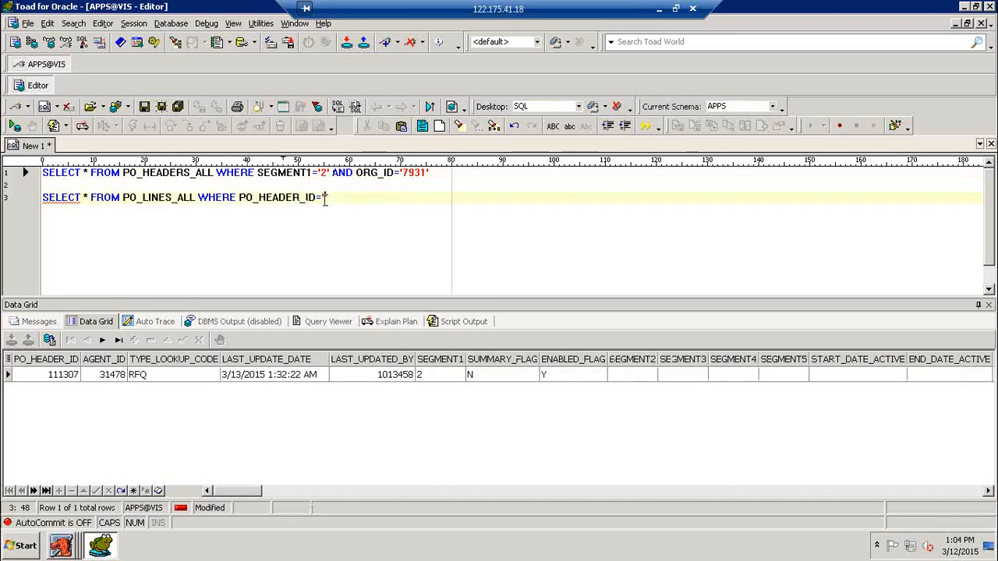
{"action": "type", "text": "111307"}
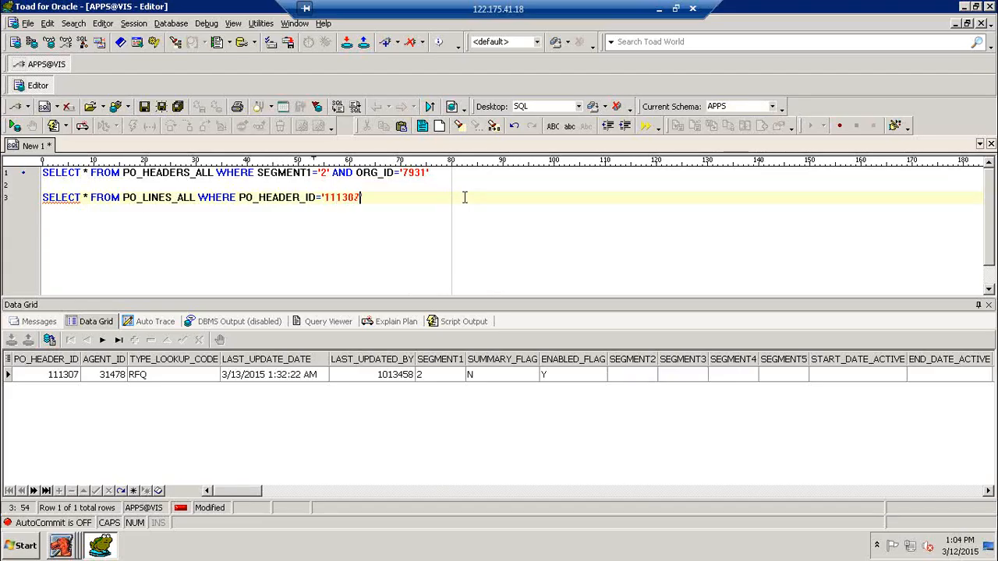
{"action": "key", "text": "F9"}
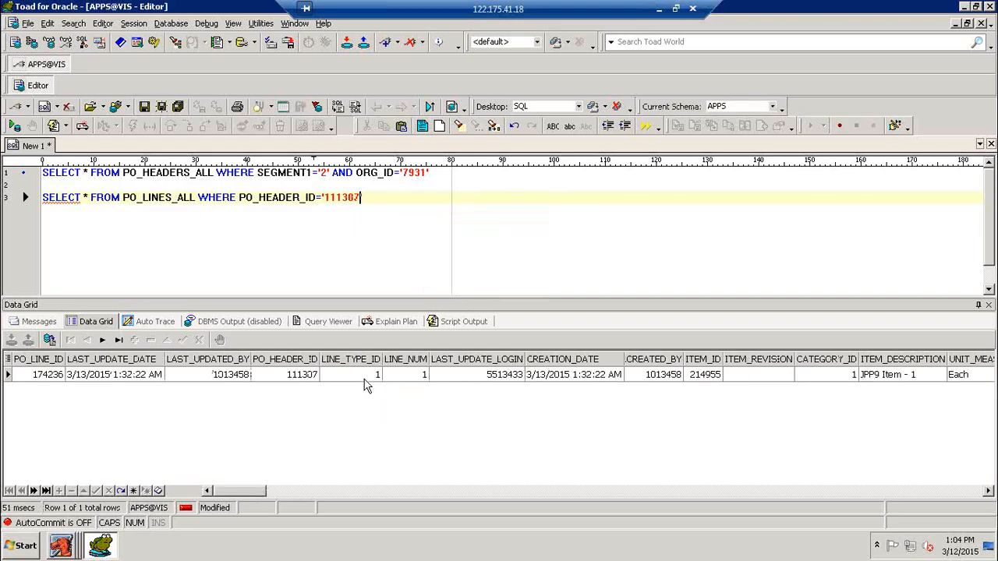
{"action": "left_click", "coordinate": [365, 377]}
{"action": "left_click_drag", "start_coordinate": [261, 492], "coordinate": [209, 423]}
{"action": "left_click", "coordinate": [225, 494]}
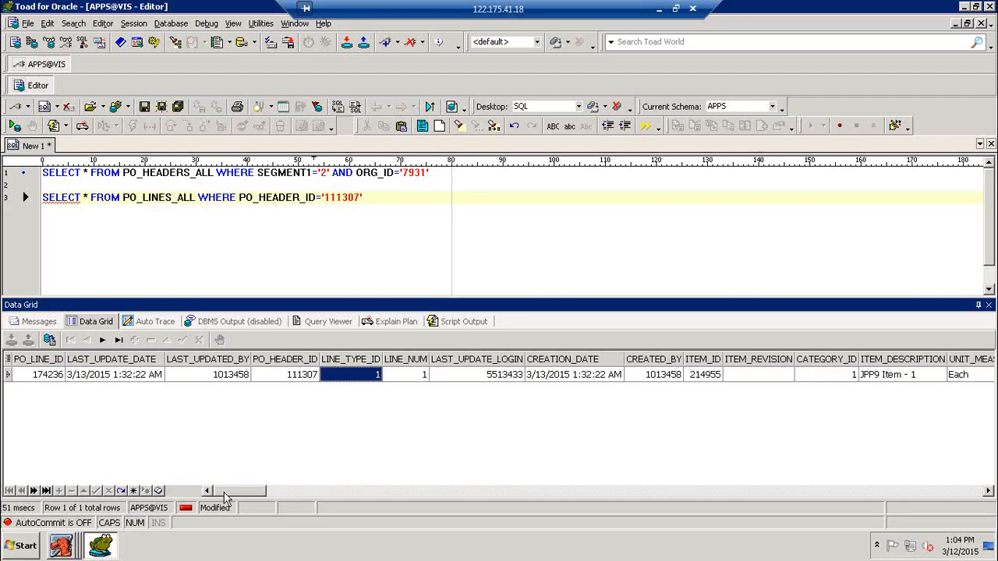
{"action": "left_click", "coordinate": [415, 220]}
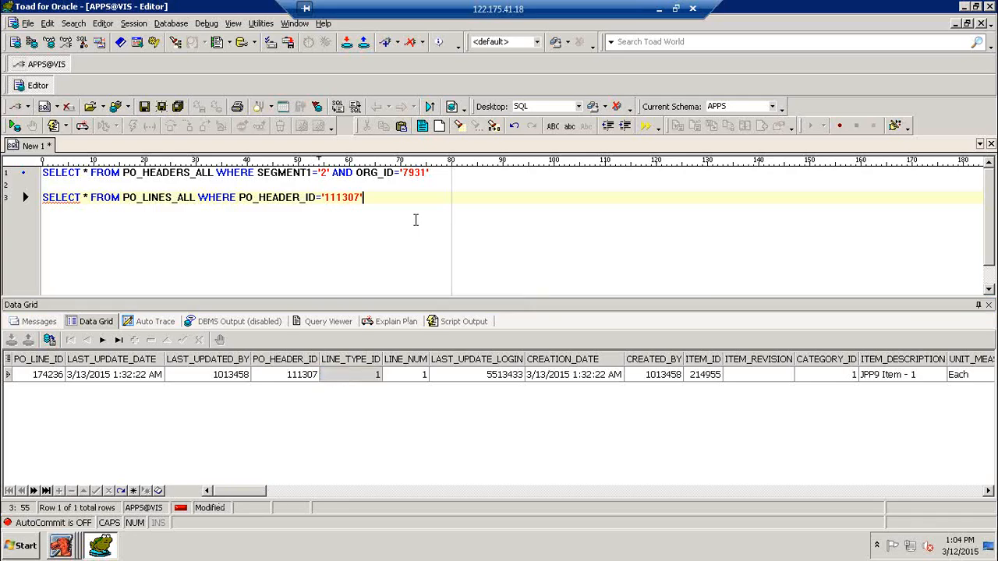
Query PO_LINE_LOCATIONS_ALL for PO_LINE_ID 174236 and confirm one shipment of quantity 10
{"action": "key", "text": "Return"}
{"action": "key", "text": "Return"}
{"action": "type", "text": "SELECT "}
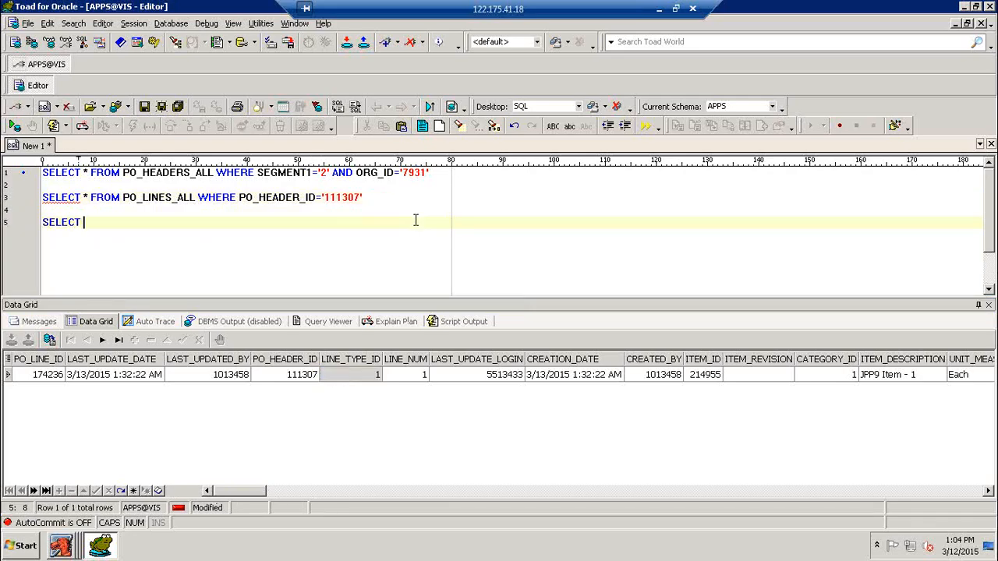
{"action": "type", "text": "* FROM PO_L"}
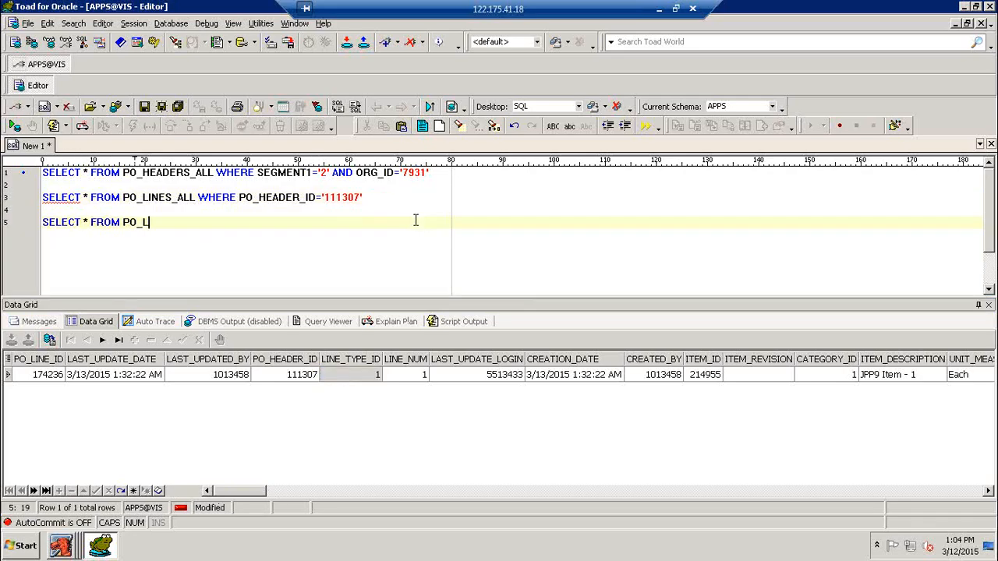
{"action": "type", "text": "INE_LOCATIONS_ALL"}
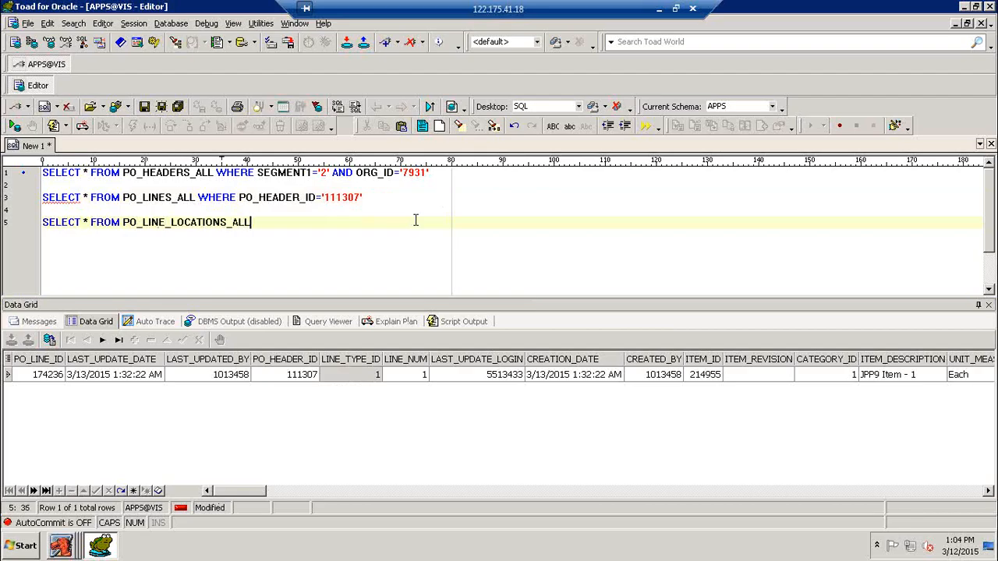
{"action": "key", "text": "F9"}
{"action": "type", "text": "_ALL"}
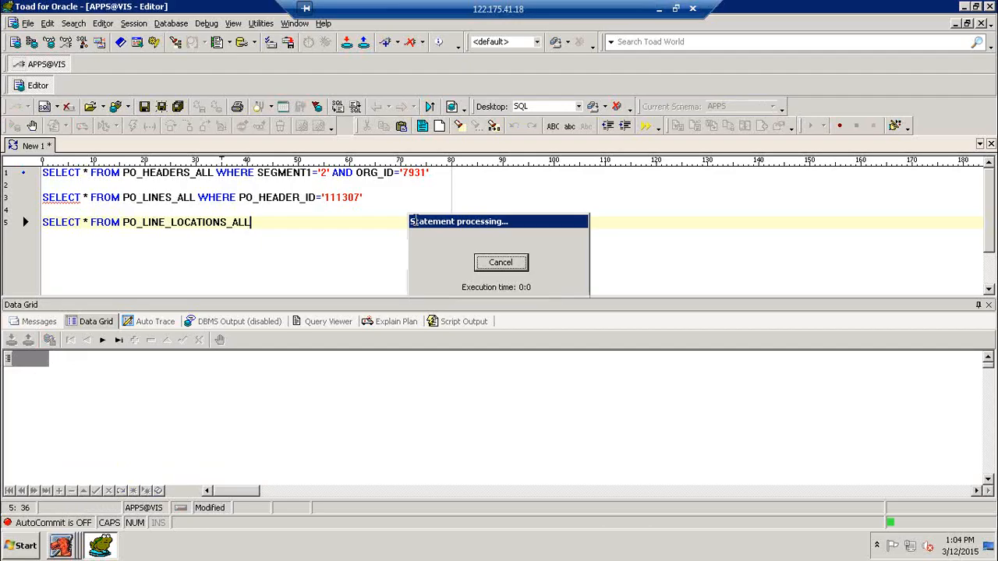
{"action": "type", "text": " WHERE PO"}
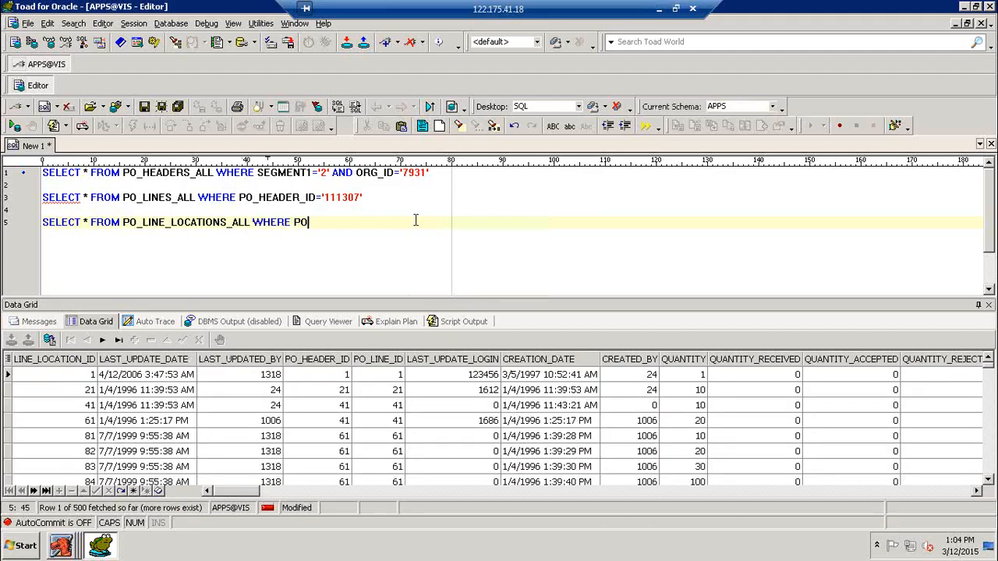
{"action": "type", "text": "_LINE_ID="}
{"action": "key", "text": "Up"}
{"action": "key", "text": "Up"}
{"action": "key", "text": "F9"}
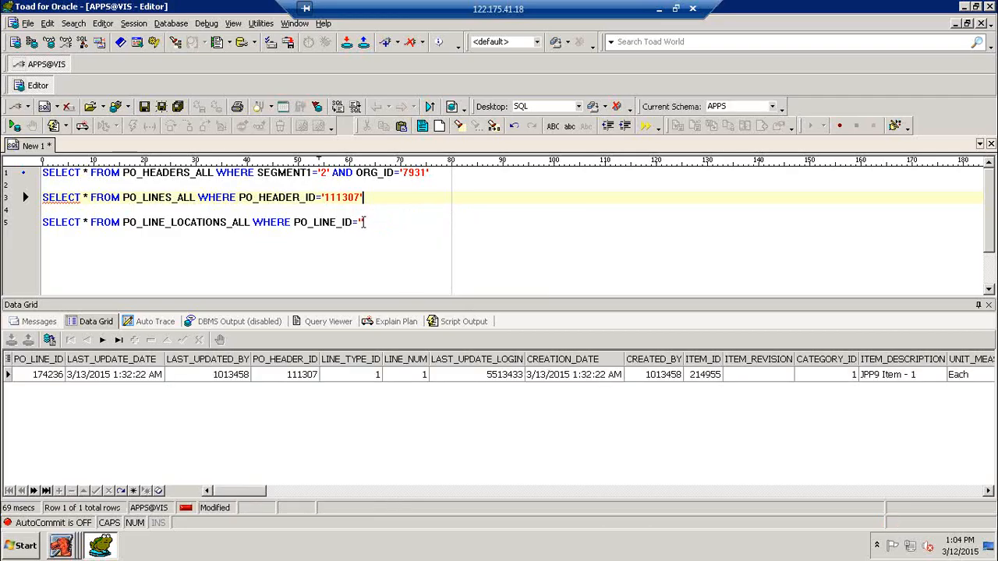
{"action": "left_click", "coordinate": [363, 222]}
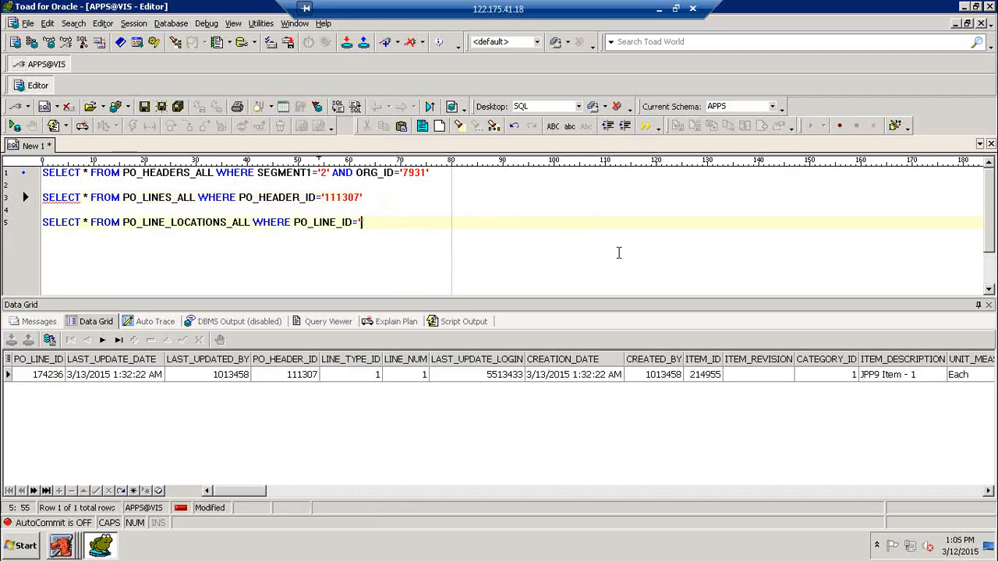
{"action": "type", "text": "174236"}
{"action": "key", "text": "F9"}
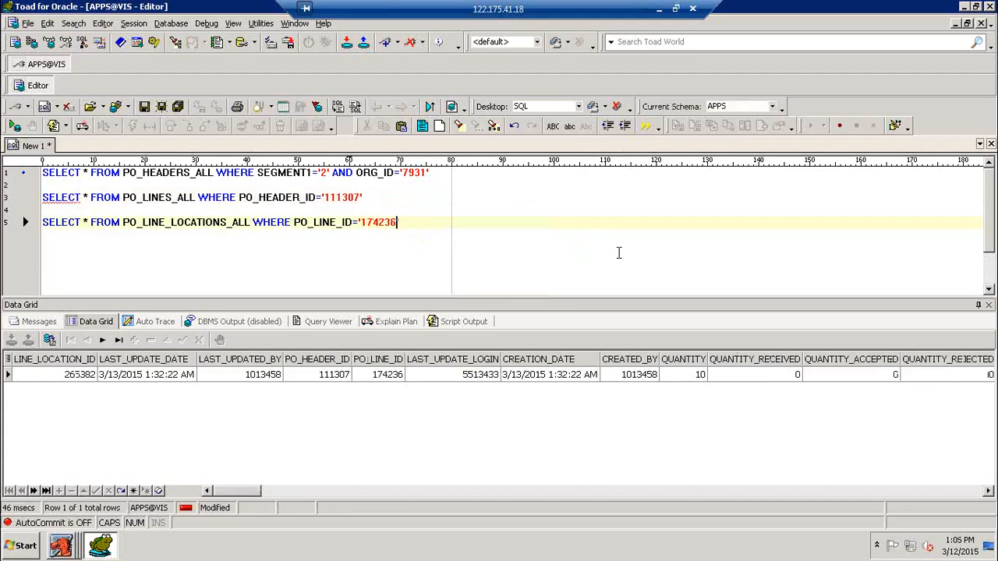
{"action": "left_click", "coordinate": [688, 381]}
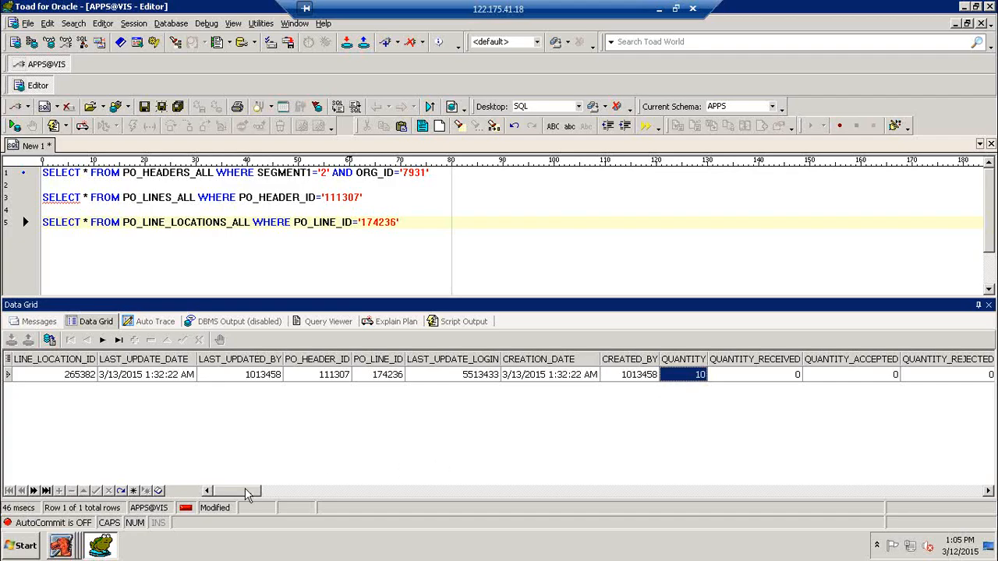
{"action": "left_click_drag", "start_coordinate": [250, 492], "coordinate": [189, 500]}
Choose JPP9 Supplier - 3 as the RFQ's supplier in the Suppliers window
{"action": "left_click", "coordinate": [63, 546]}
{"action": "left_click", "coordinate": [78, 516]}
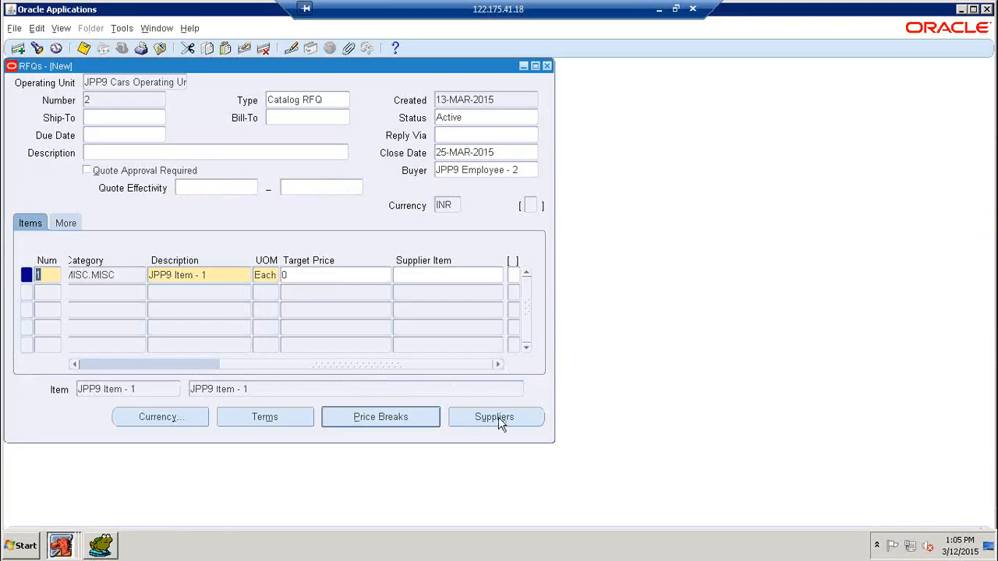
{"action": "left_click", "coordinate": [499, 417]}
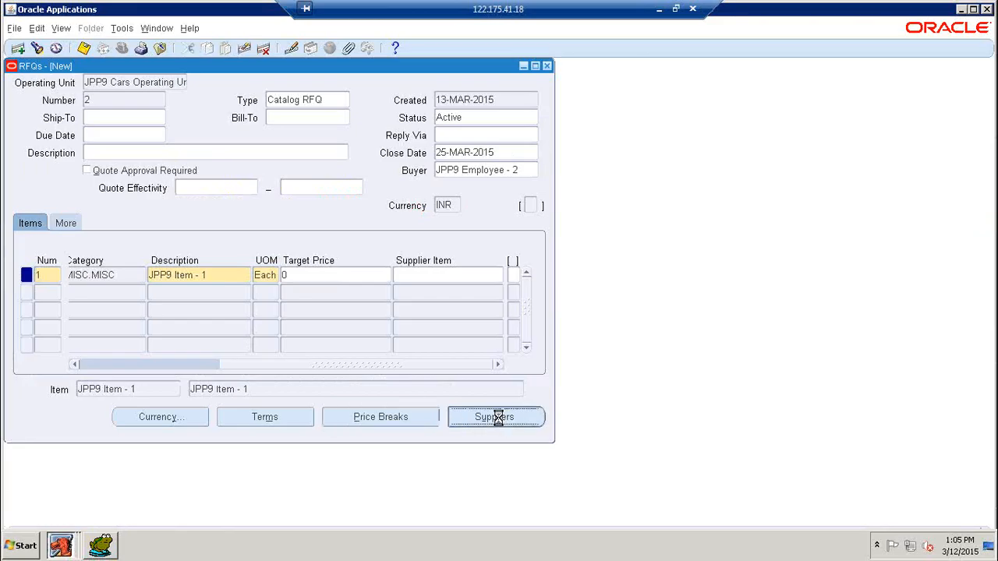
{"action": "key", "text": "Tab"}
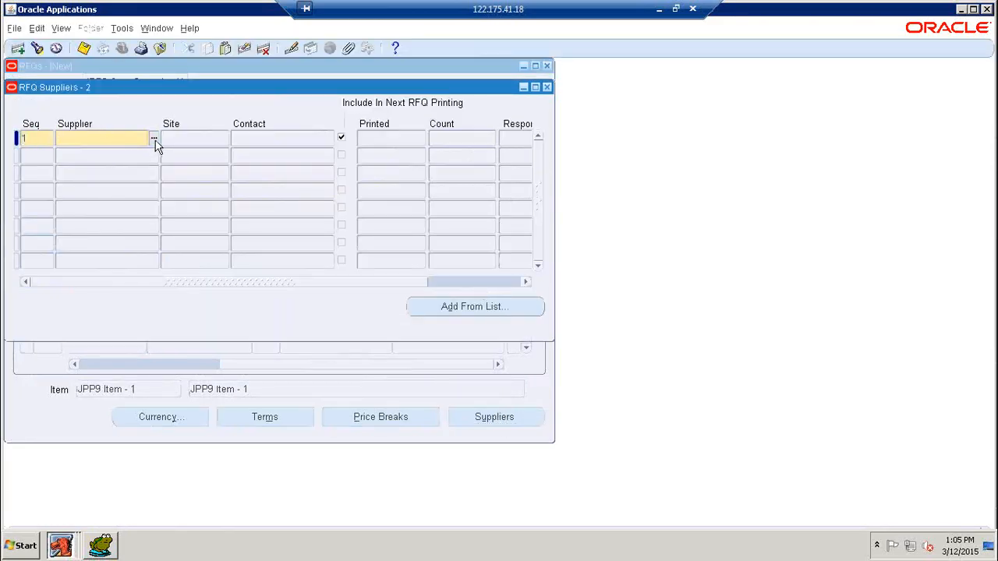
{"action": "left_click", "coordinate": [156, 139]}
{"action": "type", "text": "%"}
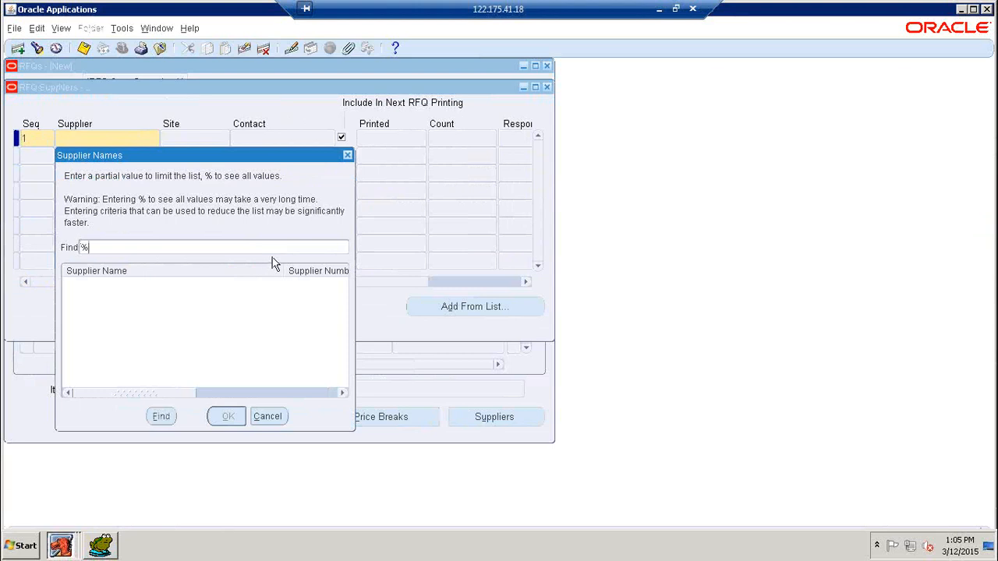
{"action": "key", "text": "Return"}
{"action": "left_click", "coordinate": [124, 255]}
{"action": "left_click", "coordinate": [226, 416]}
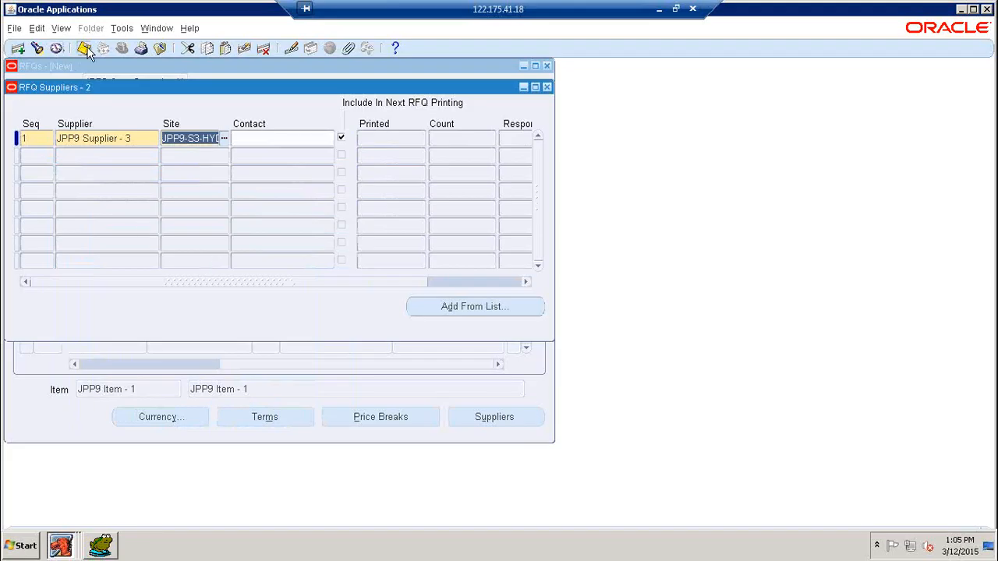
Save the supplier record, close the RFQ Suppliers window, and return to Toad
{"action": "left_click", "coordinate": [973, 9]}
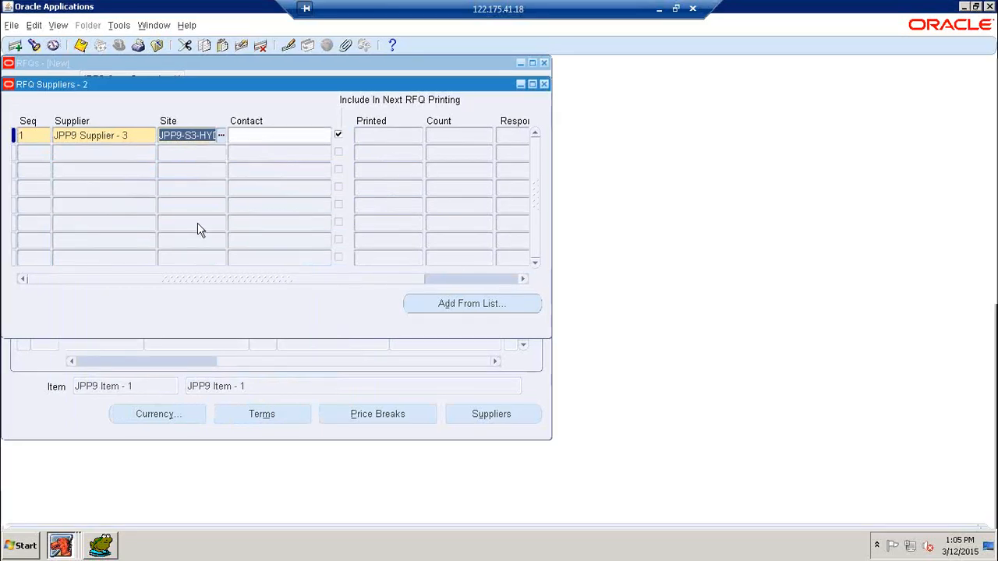
{"action": "left_click", "coordinate": [81, 45]}
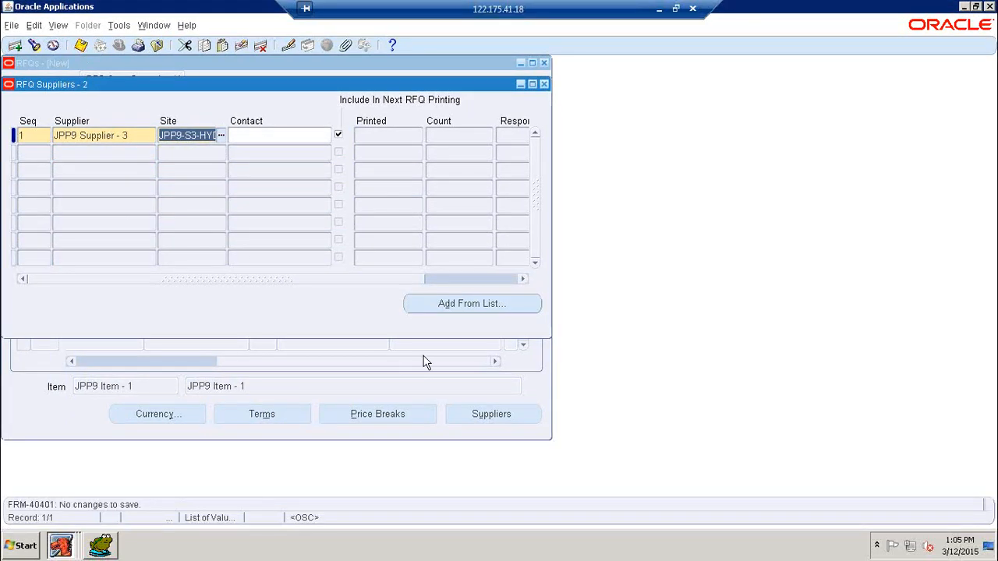
{"action": "left_click", "coordinate": [544, 85]}
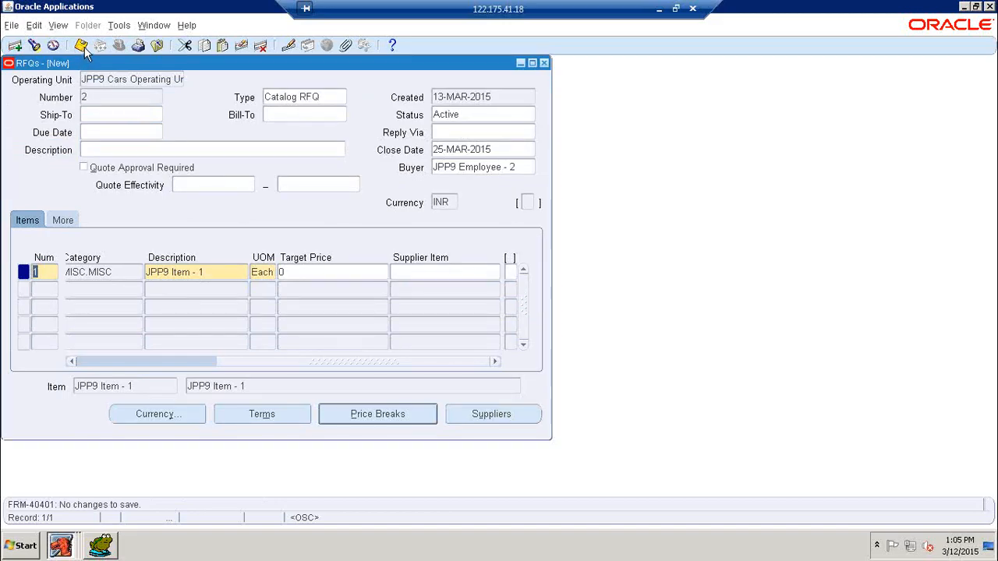
{"action": "left_click", "coordinate": [102, 548]}
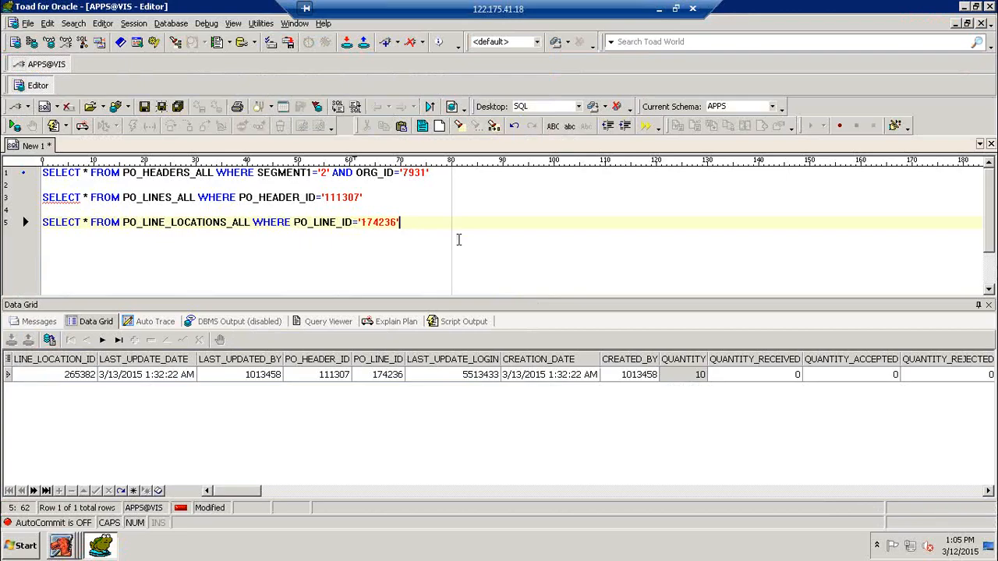
Query PO_RFQ_VENDORS for header 111307, confirming vendor 37171 at site 8916, then return to Oracle Applications
{"action": "key", "text": "Return"}
{"action": "key", "text": "Return"}
{"action": "type", "text": "SELECT * FROM PO"}
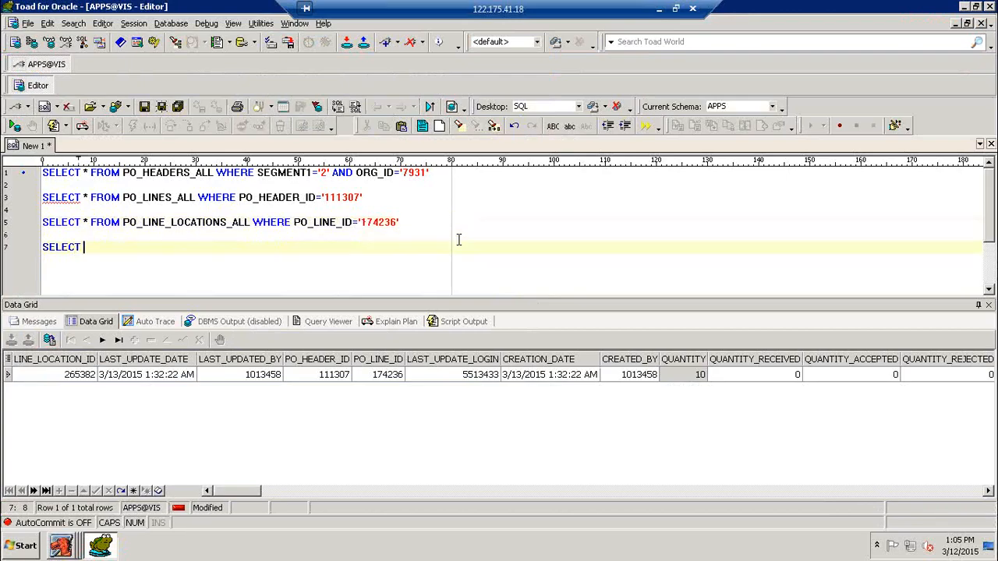
{"action": "type", "text": "_R"}
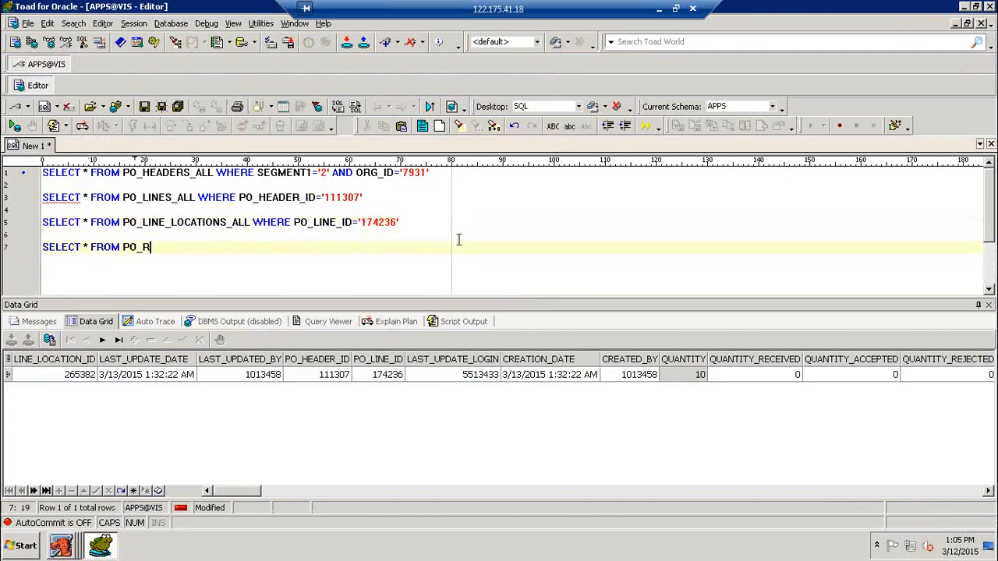
{"action": "type", "text": "FQ_VENDORS WHERE P"}
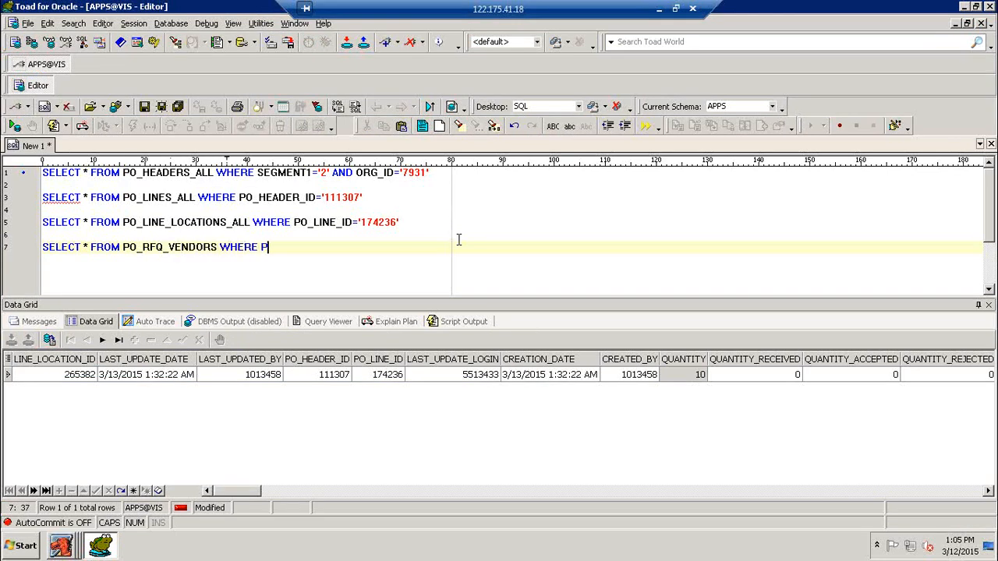
{"action": "type", "text": "O_HEADER_ID='1113"}
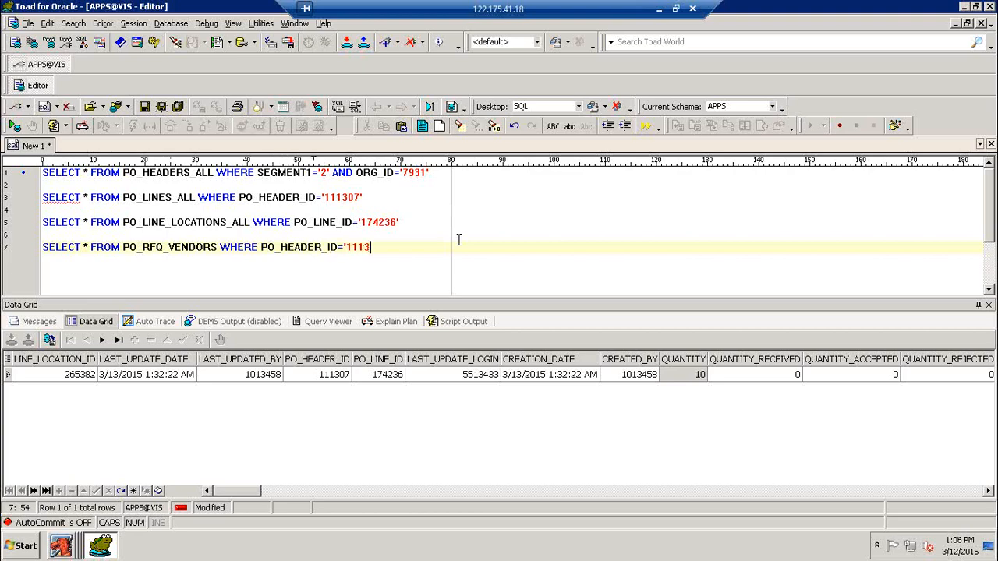
{"action": "type", "text": "07'"}
{"action": "key", "text": "F9"}
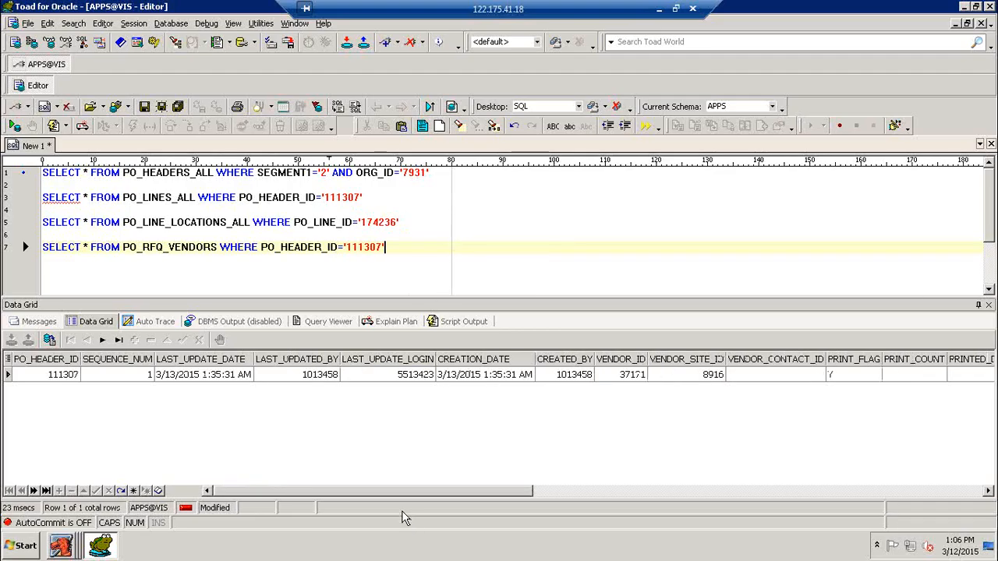
{"action": "left_click_drag", "start_coordinate": [408, 493], "coordinate": [761, 493]}
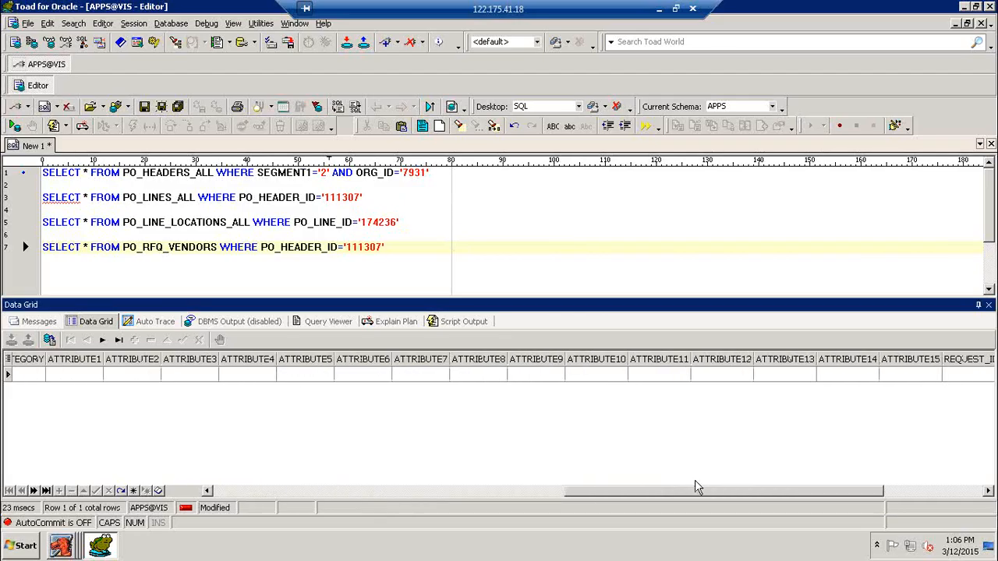
{"action": "left_click", "coordinate": [374, 493]}
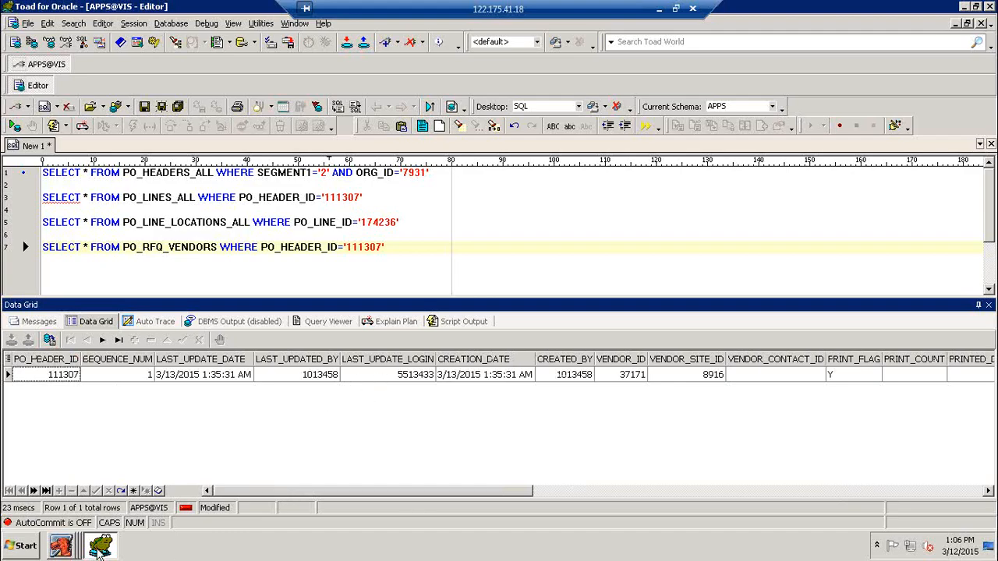
{"action": "left_click", "coordinate": [62, 548]}
{"action": "left_click", "coordinate": [64, 515]}
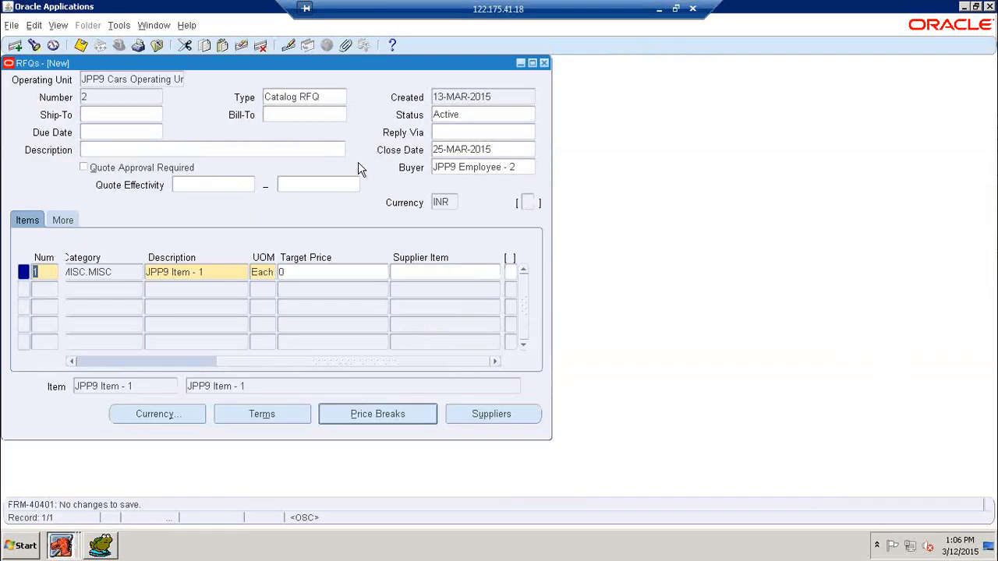
Close the saved RFQ and open a fresh RFQ form from the Navigator
{"action": "left_click", "coordinate": [528, 65]}
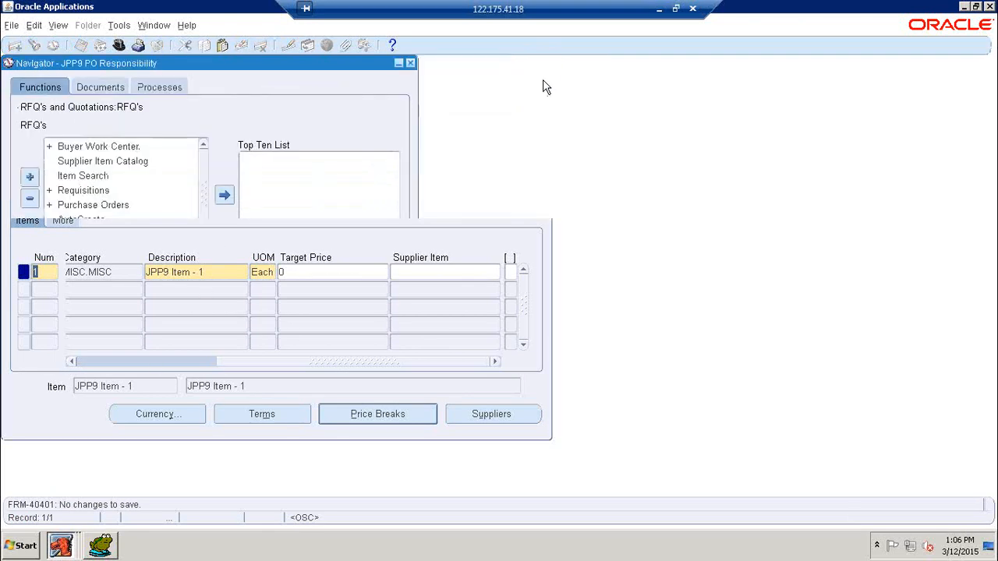
{"action": "left_click", "coordinate": [95, 261]}
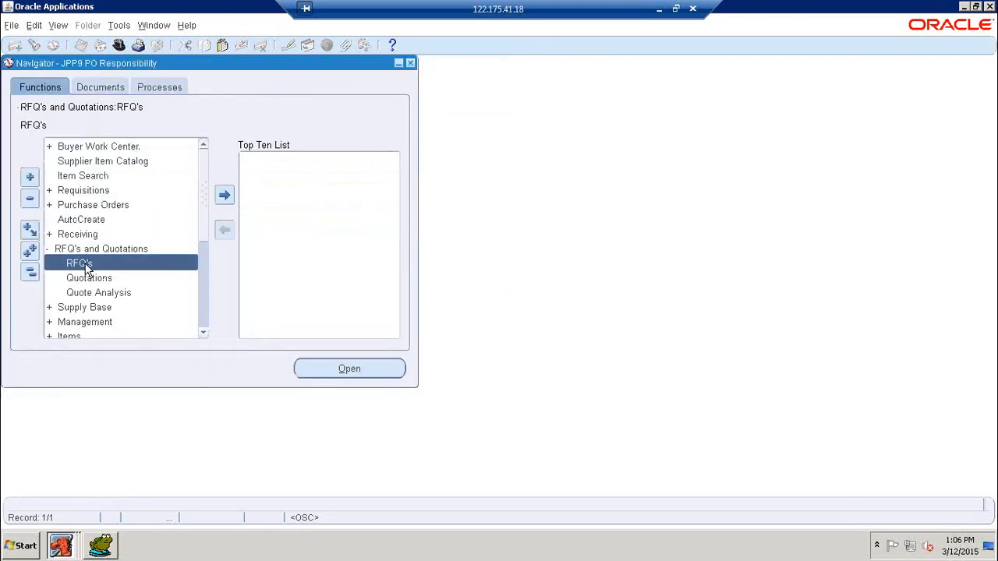
{"action": "double_click", "coordinate": [90, 264]}
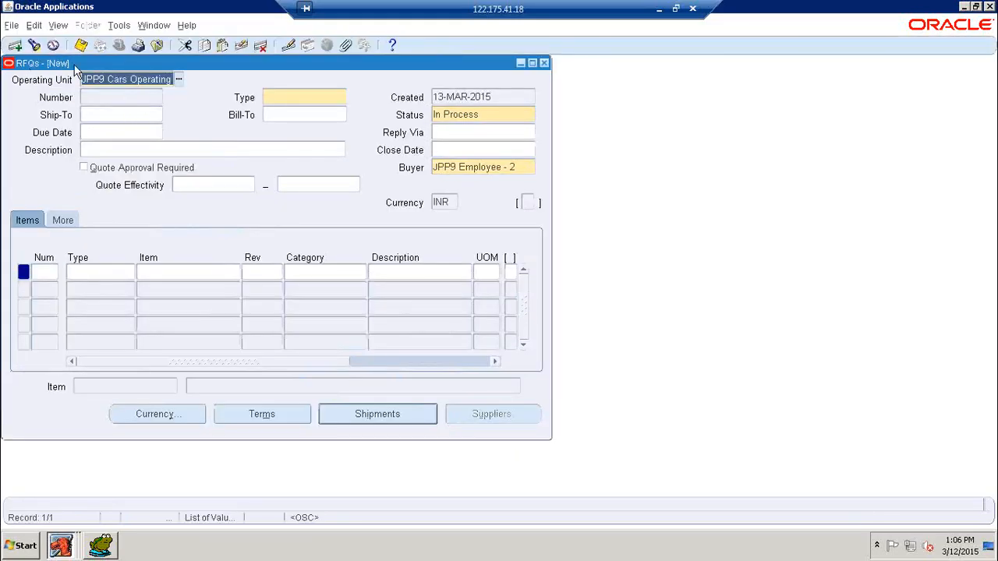
Set the RFQ type to Bid RFQ, after briefly trying Catalog RFQ
{"action": "left_click", "coordinate": [305, 96]}
{"action": "left_click", "coordinate": [346, 97]}
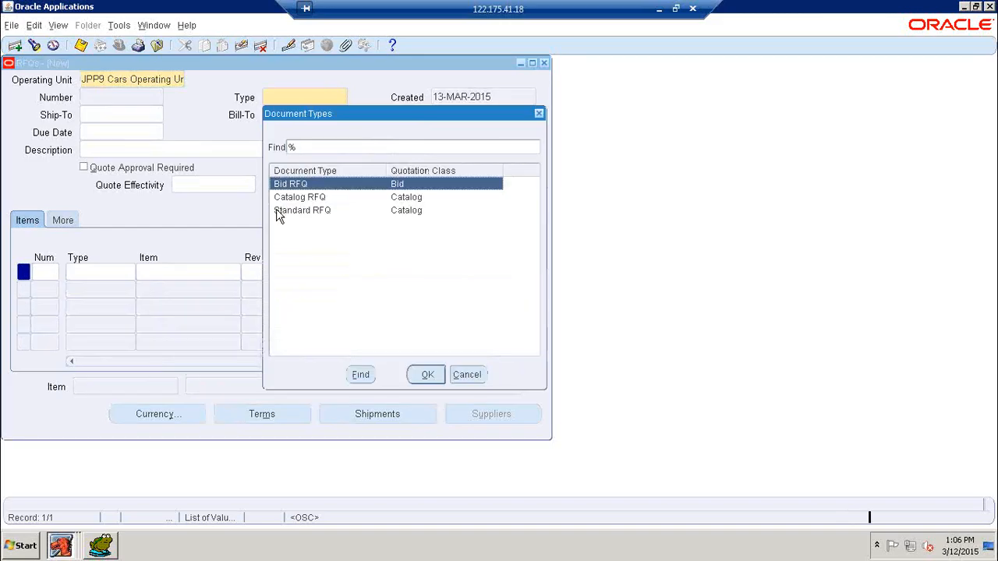
{"action": "left_click", "coordinate": [427, 374]}
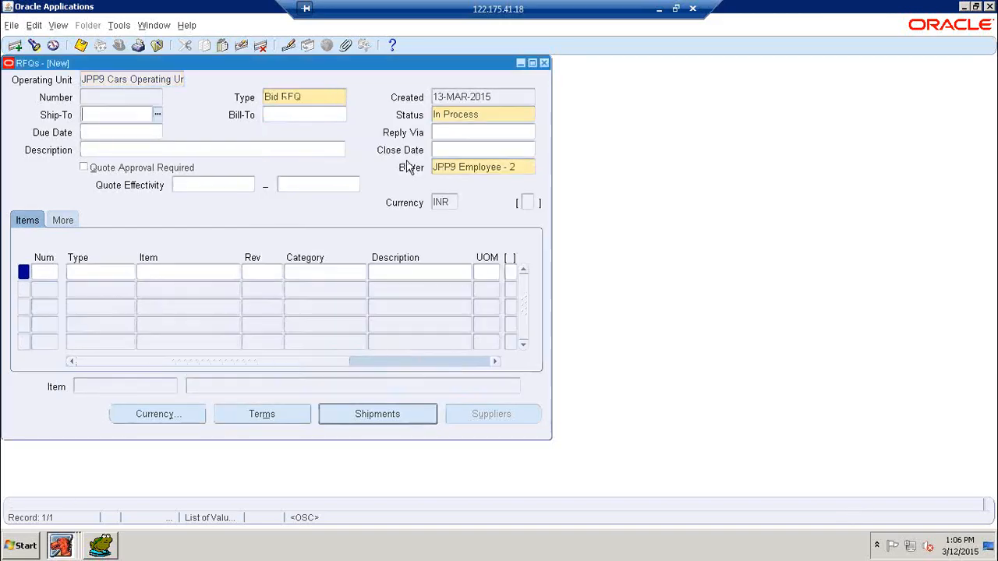
{"action": "left_click", "coordinate": [341, 95]}
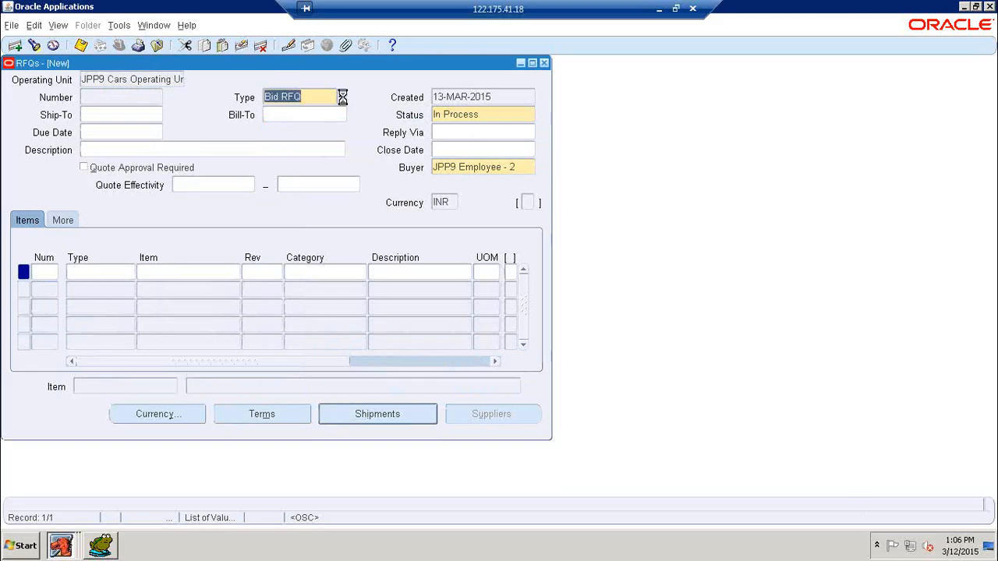
{"action": "left_click", "coordinate": [345, 97]}
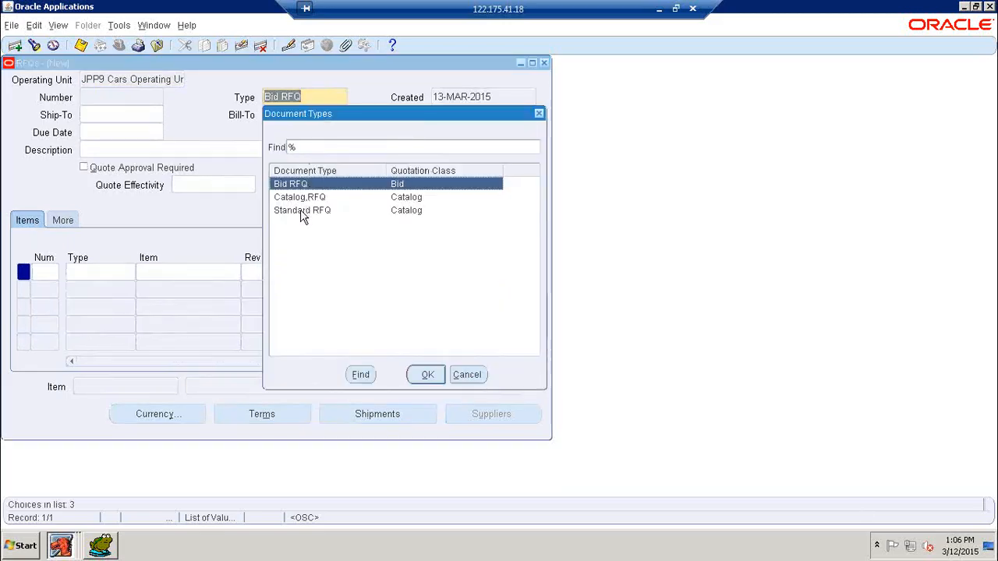
{"action": "left_click", "coordinate": [303, 214]}
{"action": "left_click", "coordinate": [314, 198]}
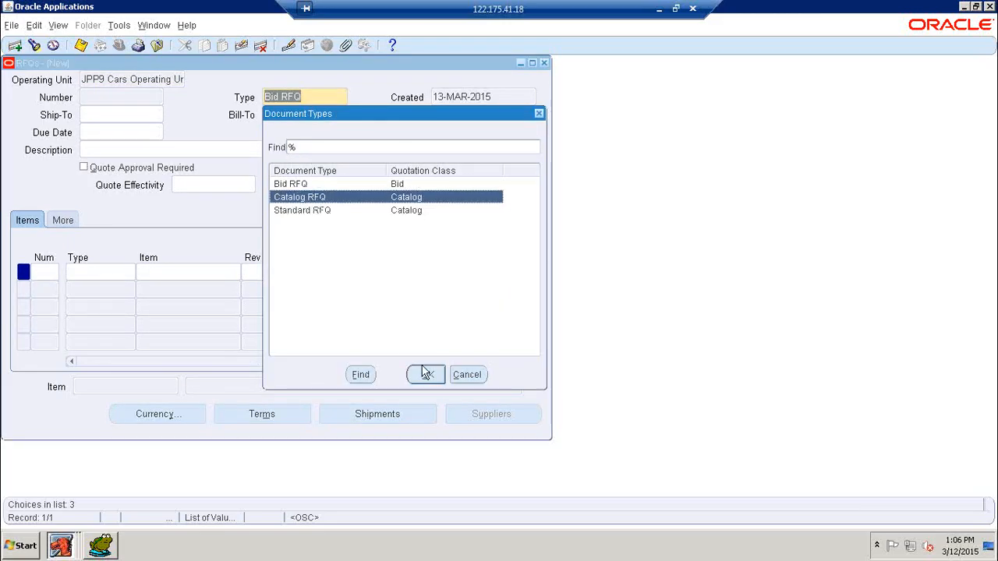
{"action": "left_click", "coordinate": [427, 375]}
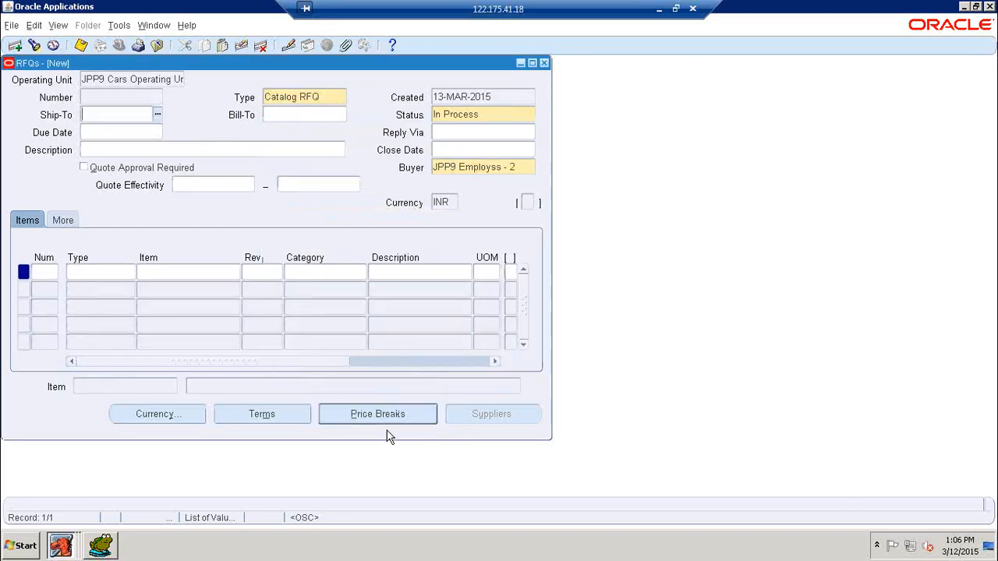
{"action": "left_click", "coordinate": [325, 97]}
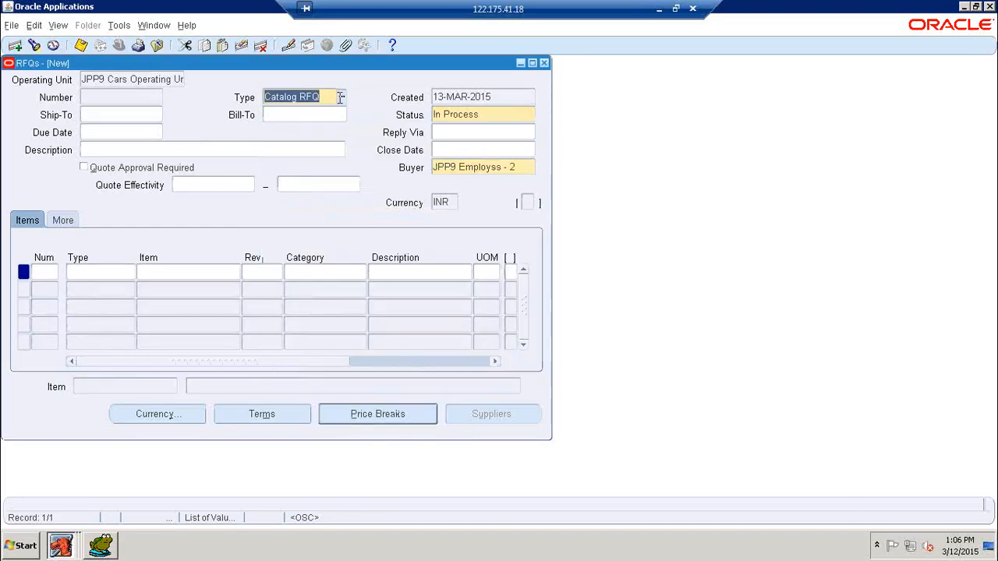
{"action": "left_click", "coordinate": [297, 184]}
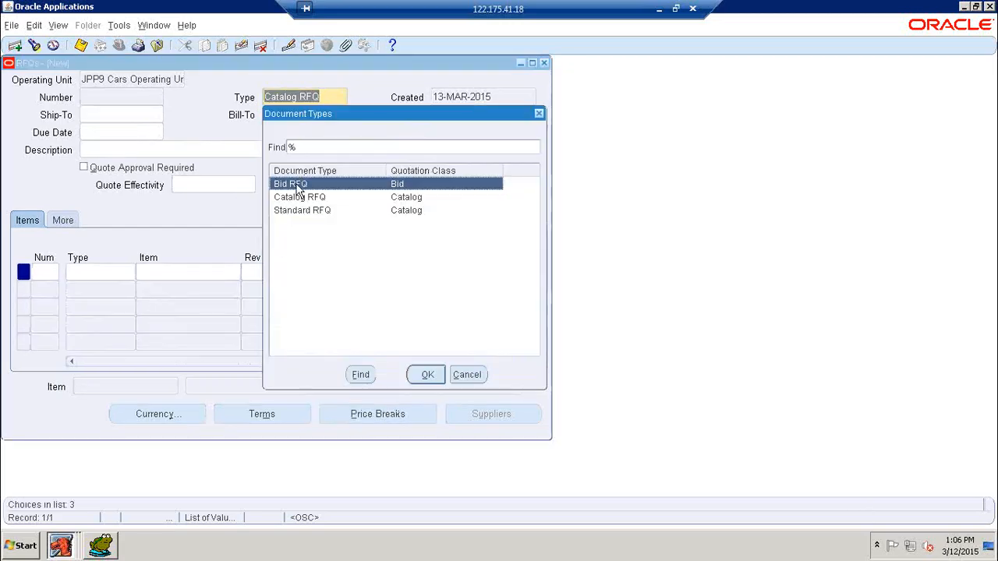
{"action": "left_click", "coordinate": [423, 372]}
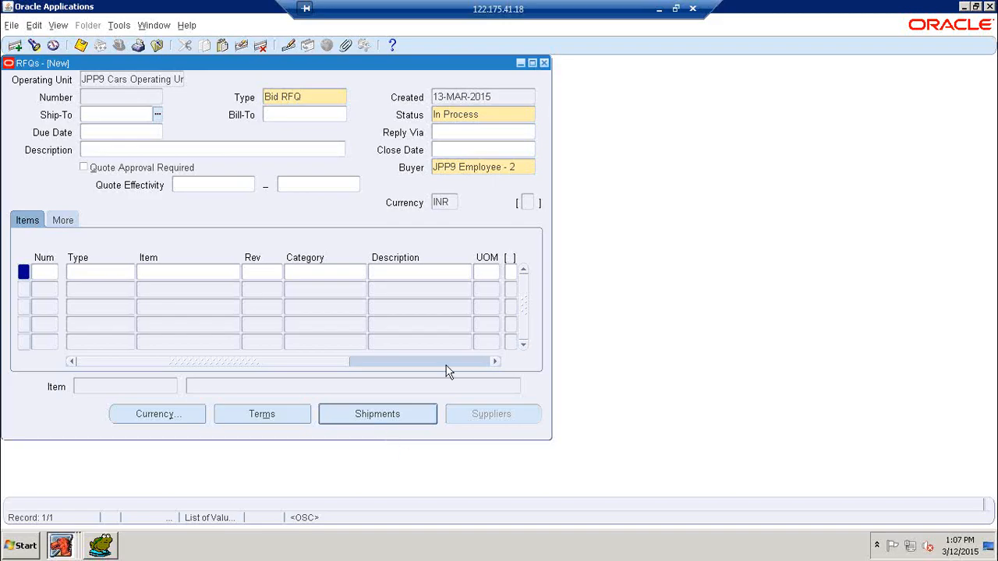
Set the RFQ close date to 17-MAR-2015 from the calendar
{"action": "left_click", "coordinate": [499, 150]}
{"action": "left_click", "coordinate": [529, 150]}
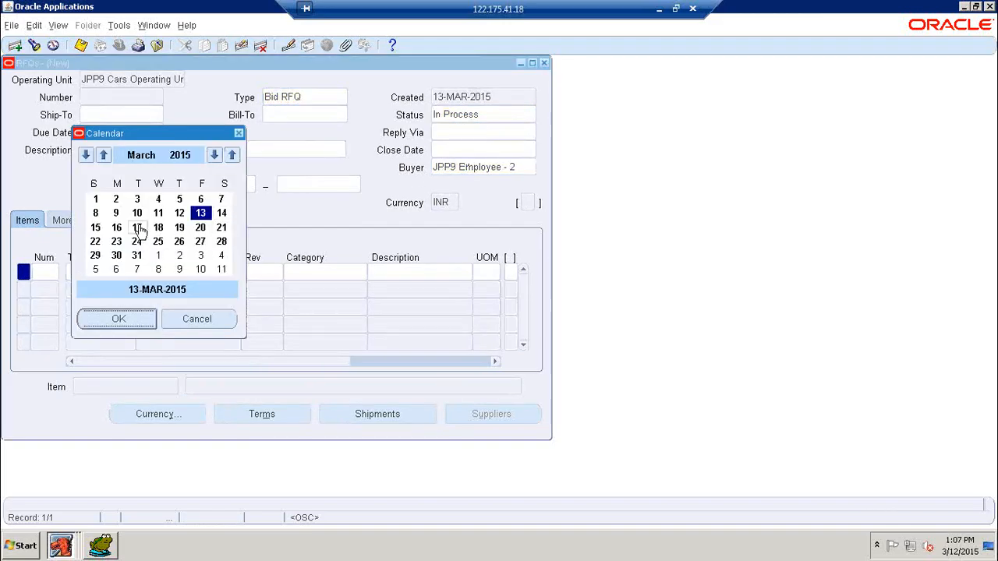
{"action": "left_click", "coordinate": [136, 227]}
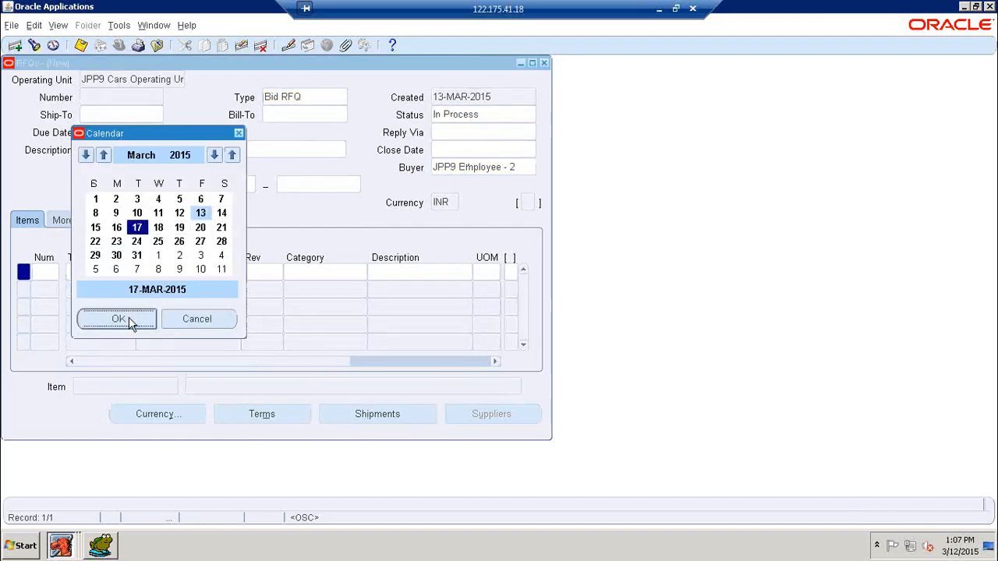
{"action": "left_click", "coordinate": [129, 315]}
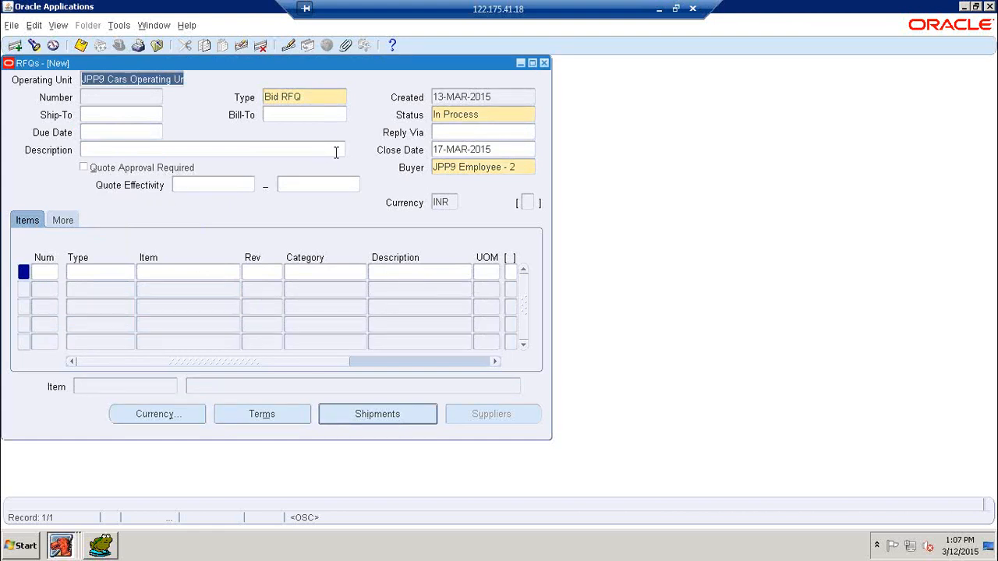
Add line 1 as a Goods line for item JPP9 Item - 1, found via JPP9%
{"action": "left_click", "coordinate": [106, 274]}
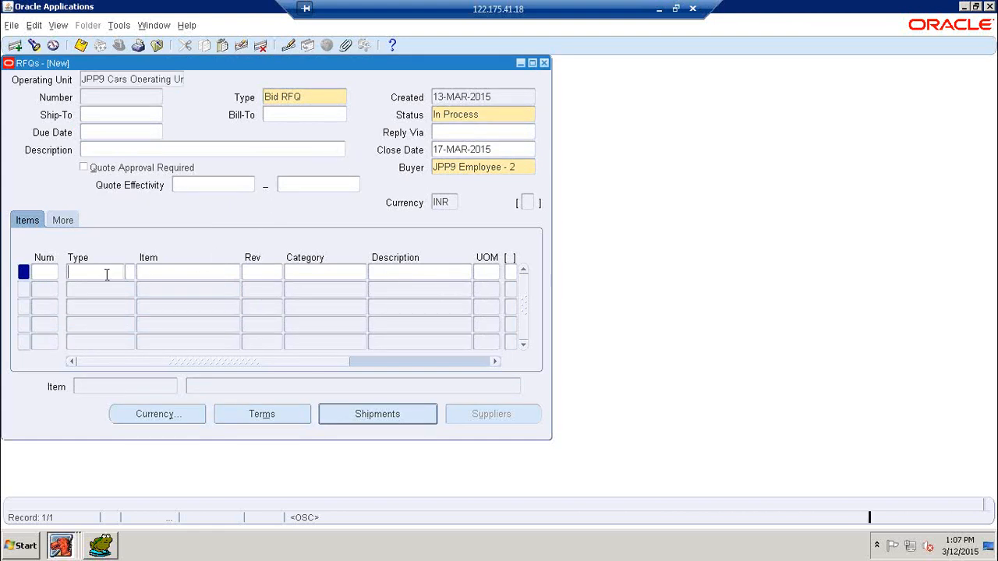
{"action": "type", "text": "GOO"}
{"action": "key", "text": "Tab"}
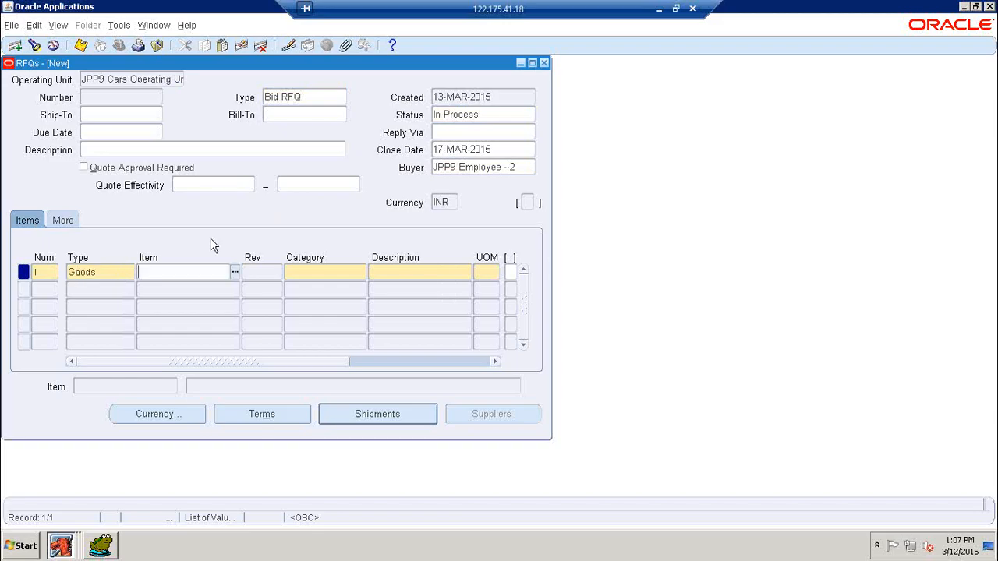
{"action": "type", "text": "JPP9%"}
{"action": "key", "text": "Tab"}
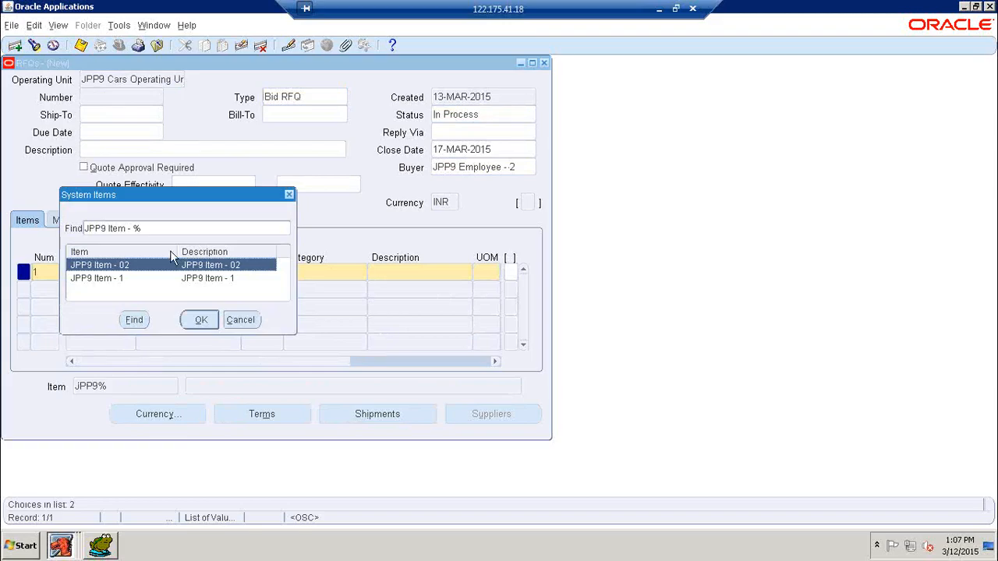
{"action": "left_click", "coordinate": [109, 281]}
{"action": "left_click", "coordinate": [200, 320]}
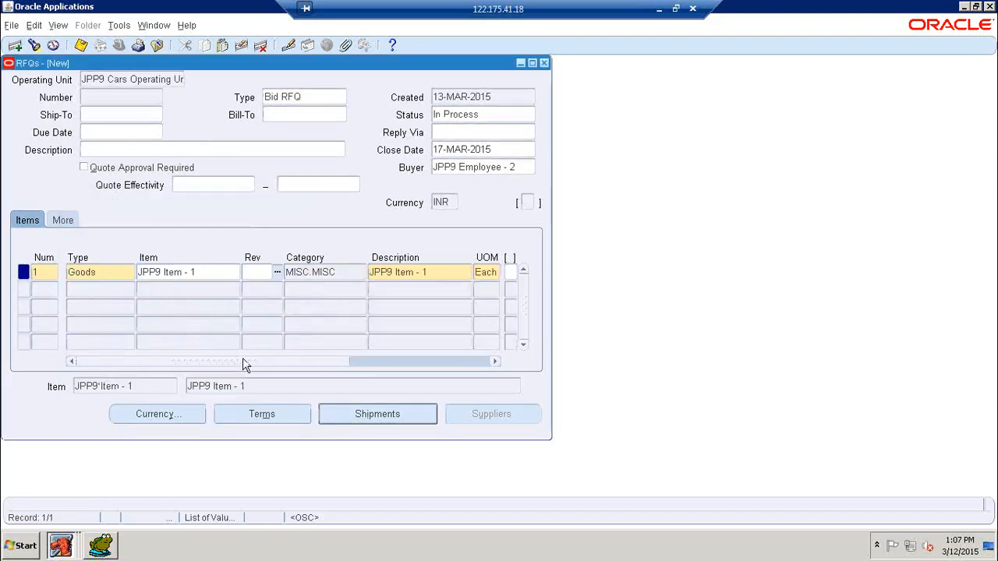
{"action": "left_click_drag", "start_coordinate": [244, 361], "coordinate": [401, 361]}
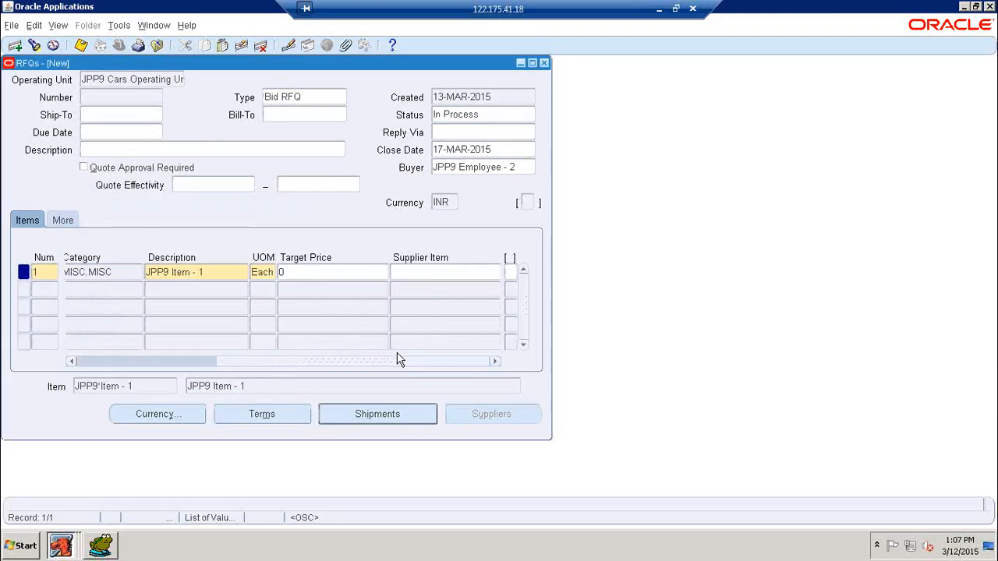
Accept the INR currency details and set the RFQ freight terms to COD
{"action": "left_click", "coordinate": [175, 414]}
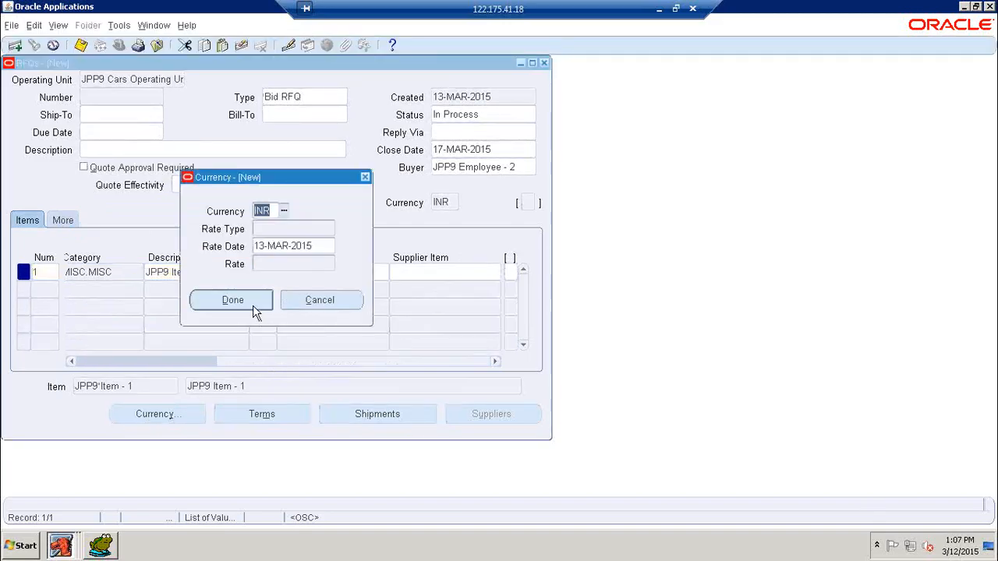
{"action": "left_click", "coordinate": [254, 304]}
{"action": "left_click", "coordinate": [257, 417]}
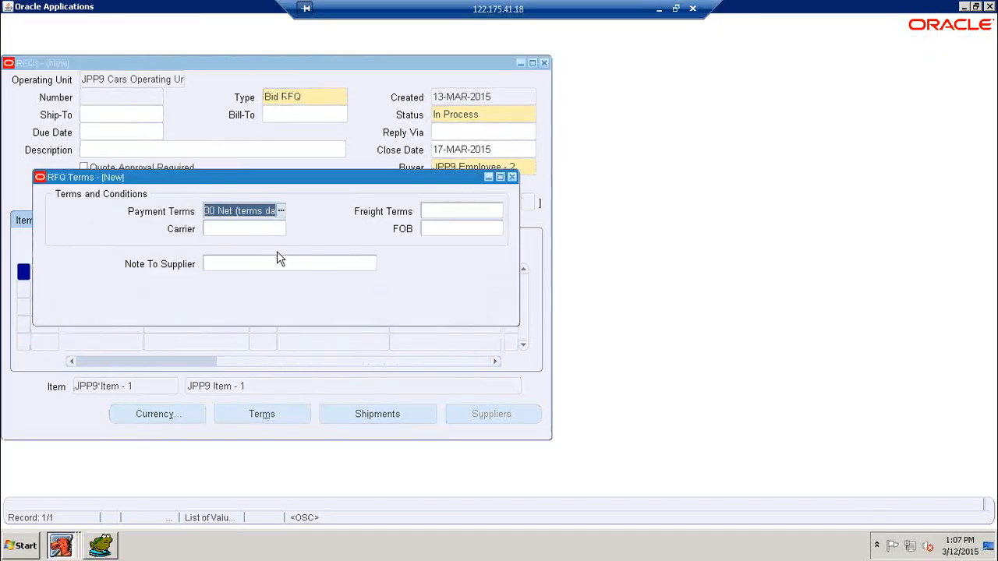
{"action": "left_click", "coordinate": [447, 219]}
{"action": "left_click", "coordinate": [498, 211]}
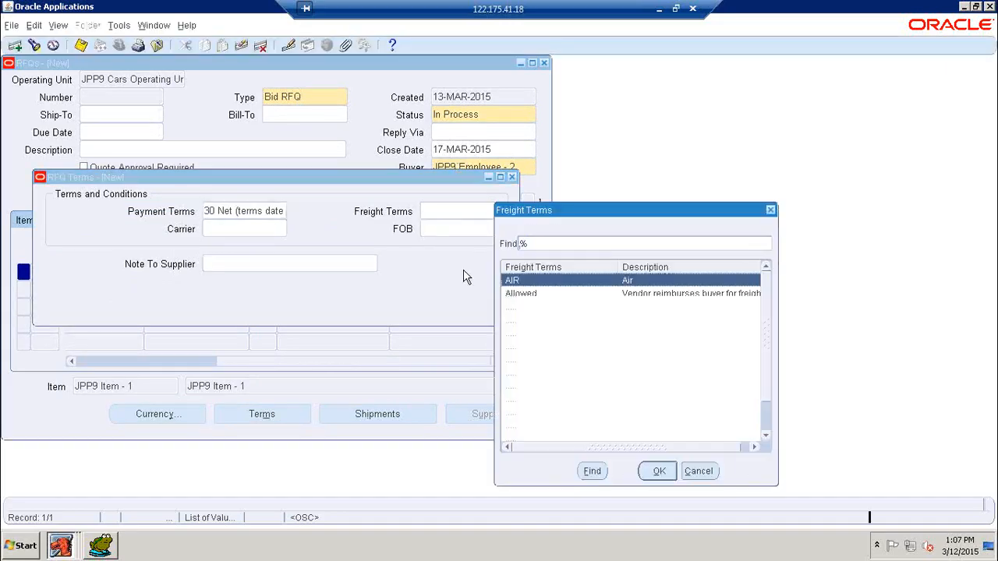
{"action": "left_click", "coordinate": [637, 308]}
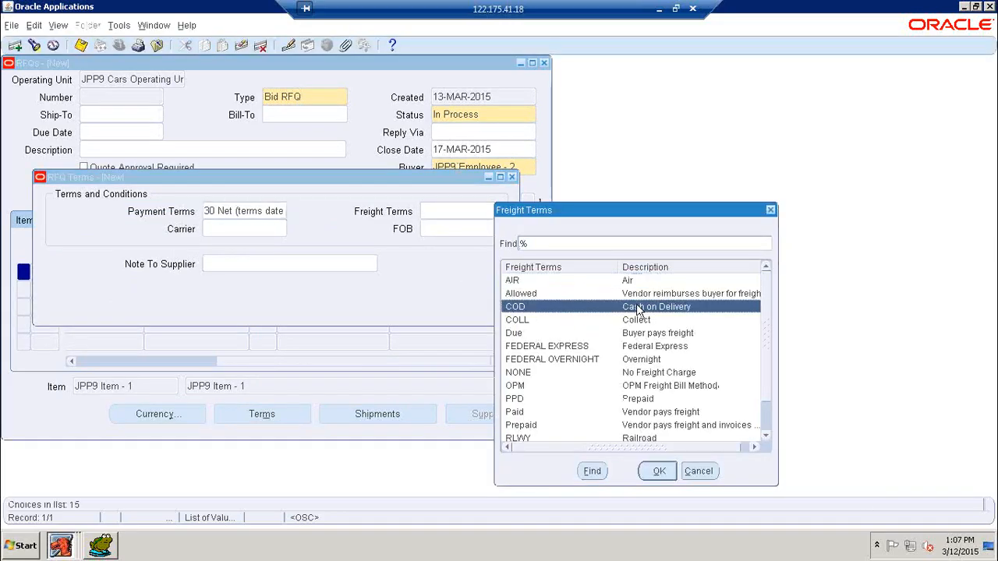
{"action": "left_click", "coordinate": [659, 472]}
Set the FOB term to Destination and close the RFQ Terms window
{"action": "left_click", "coordinate": [483, 229]}
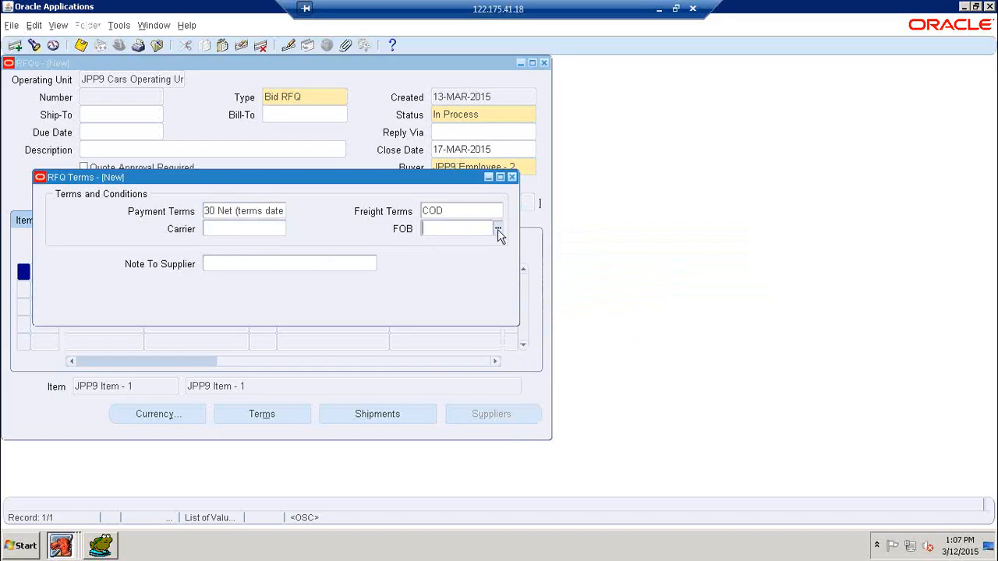
{"action": "left_click", "coordinate": [498, 229]}
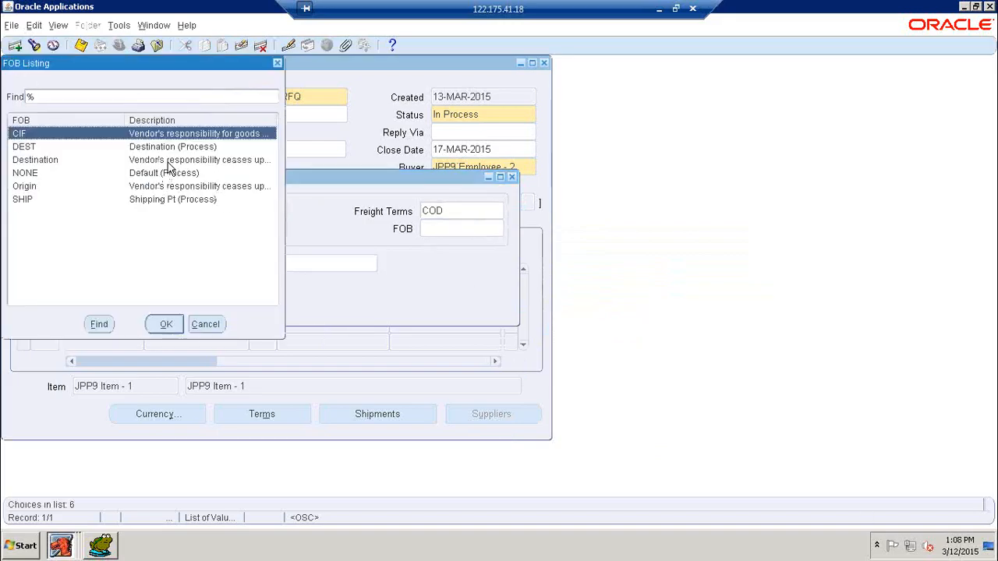
{"action": "left_click", "coordinate": [170, 164]}
{"action": "left_click", "coordinate": [167, 324]}
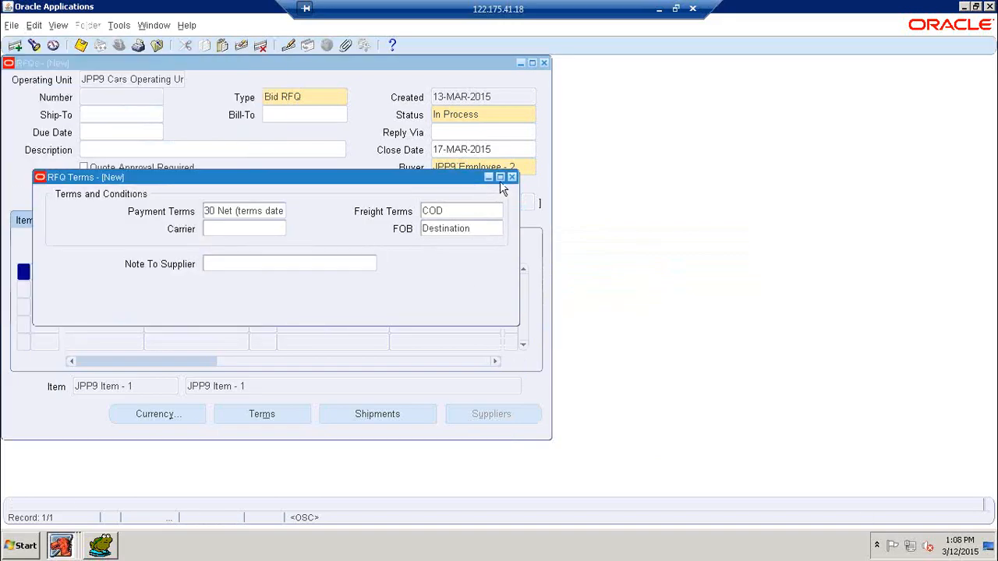
{"action": "left_click", "coordinate": [511, 177]}
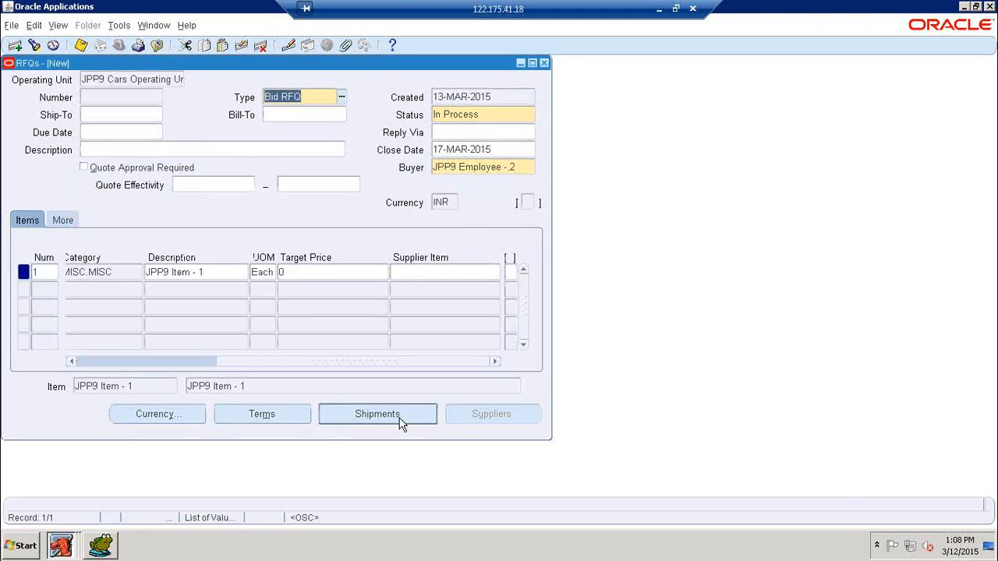
Give the line's shipment organization 100 and ship-to location JPP9 Locations
{"action": "left_click", "coordinate": [361, 413]}
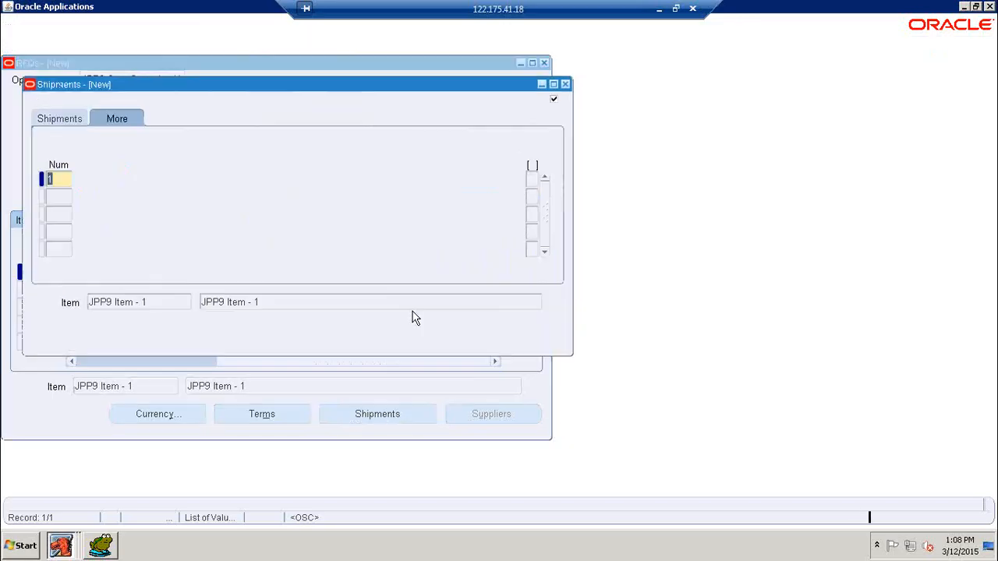
{"action": "left_click", "coordinate": [70, 121]}
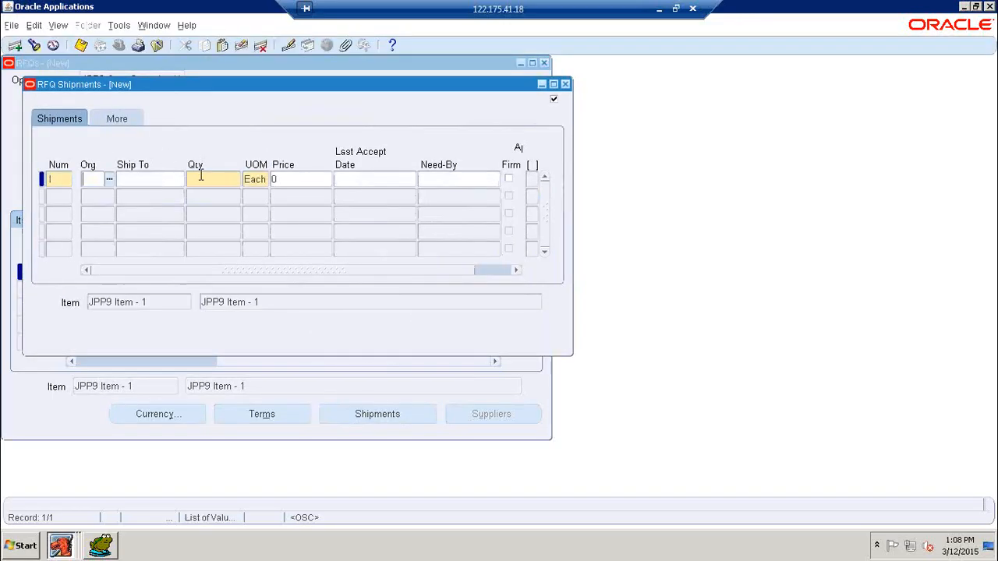
{"action": "left_click", "coordinate": [109, 181]}
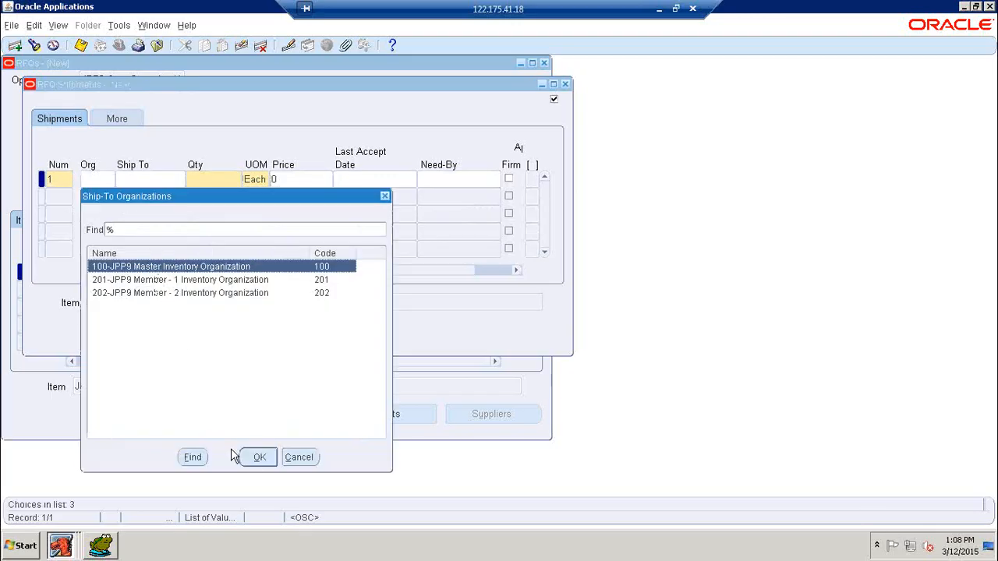
{"action": "key", "text": "Return"}
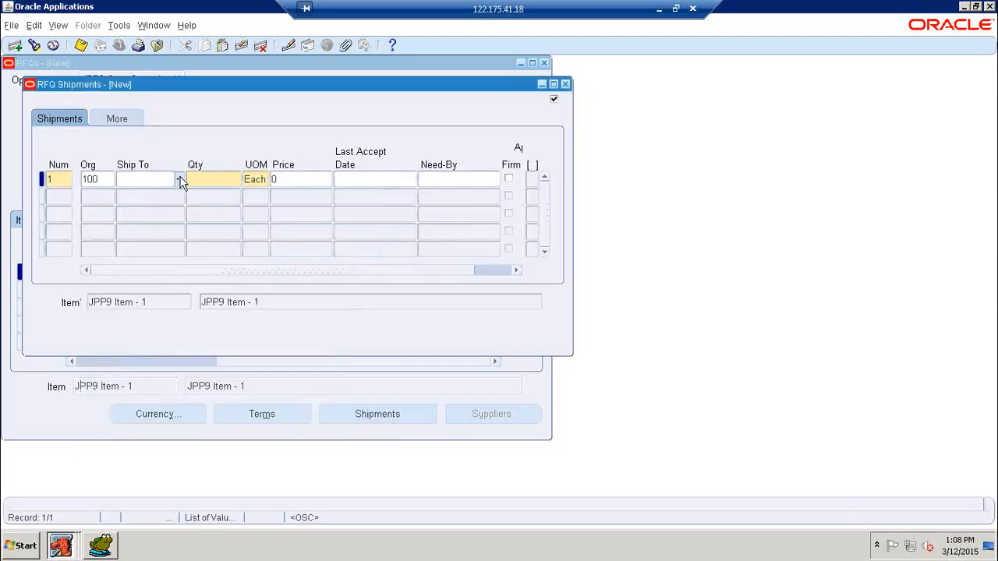
{"action": "left_click", "coordinate": [179, 181]}
{"action": "type", "text": "%"}
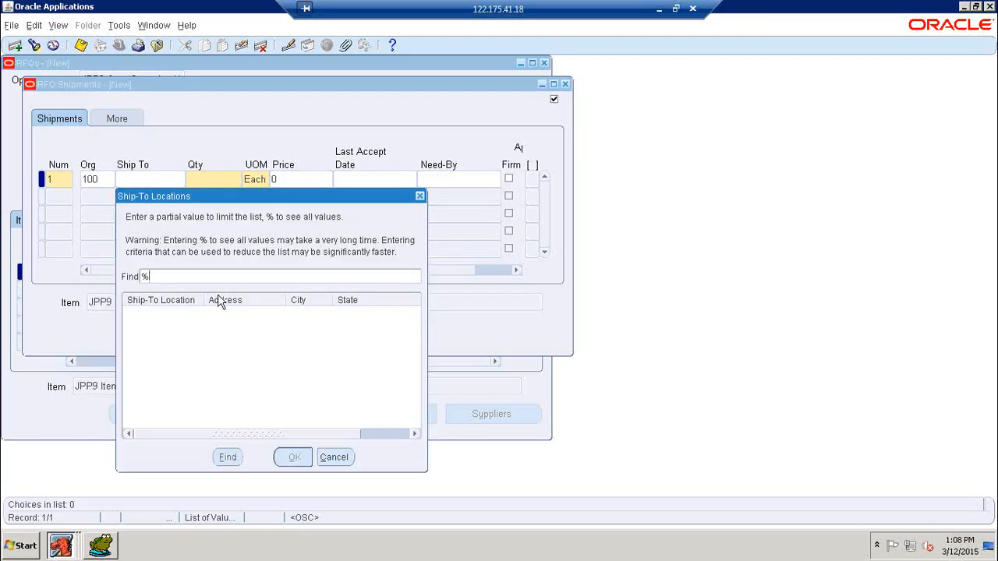
{"action": "key", "text": "Return"}
{"action": "type", "text": "jpp"}
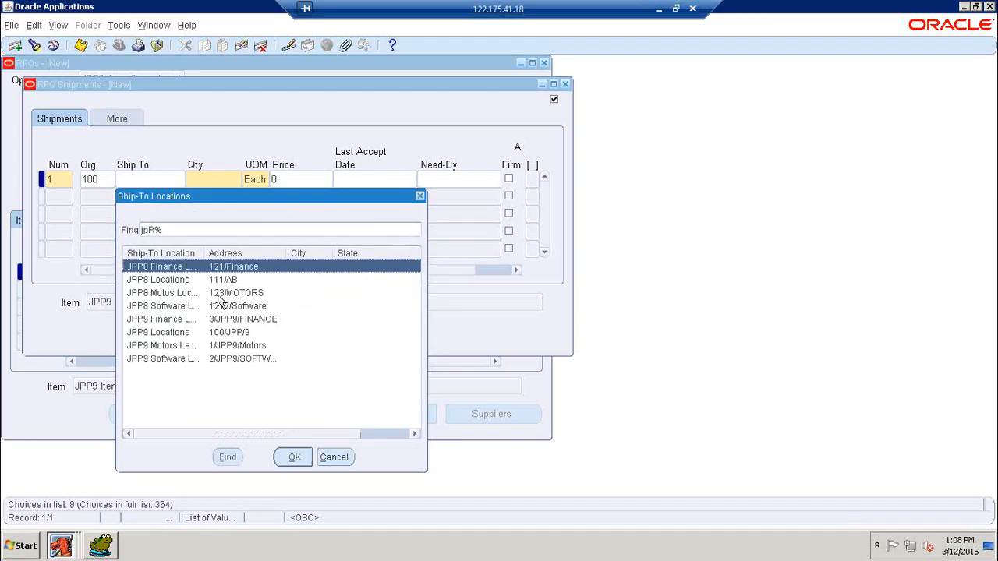
{"action": "type", "text": "9"}
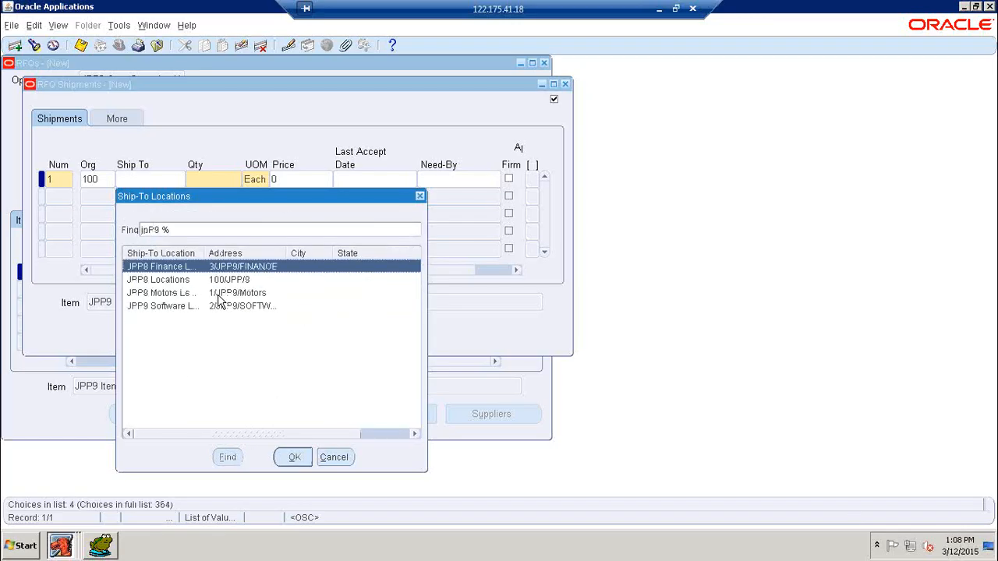
{"action": "left_click", "coordinate": [228, 280]}
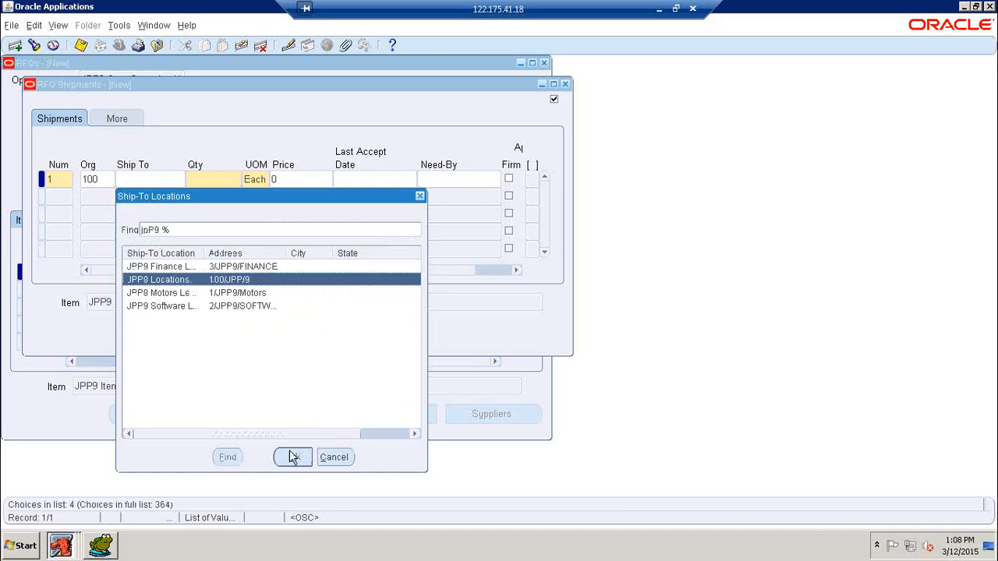
{"action": "left_click", "coordinate": [294, 457]}
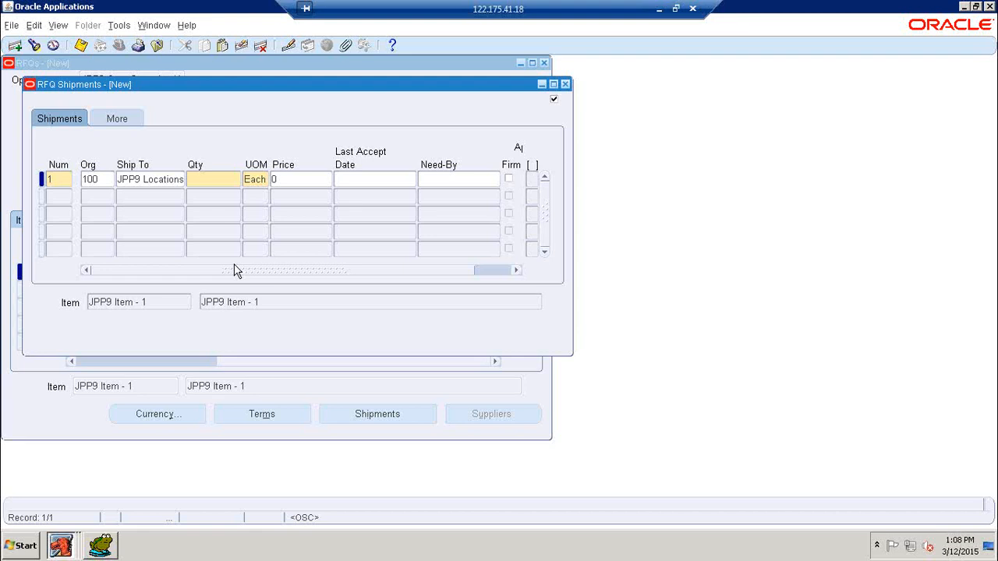
Enter shipment quantity 100 and price 10
{"action": "type", "text": "1000"}
{"action": "key", "text": "BackSpace"}
{"action": "left_click", "coordinate": [288, 179]}
{"action": "type", "text": "10"}
{"action": "left_click", "coordinate": [514, 271]}
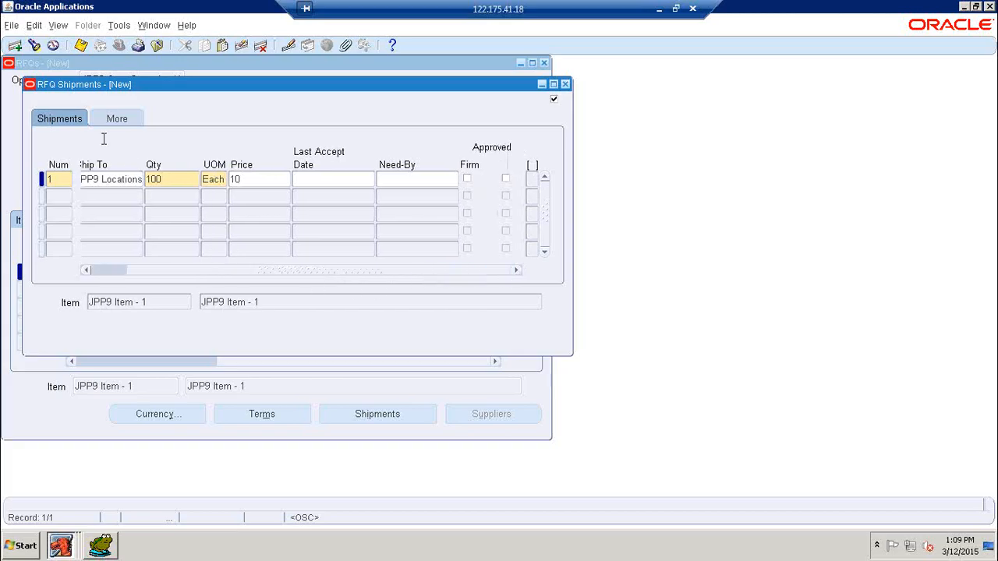
Save the RFQ with its item and shipment, then move over to Toad
{"action": "left_click", "coordinate": [115, 119]}
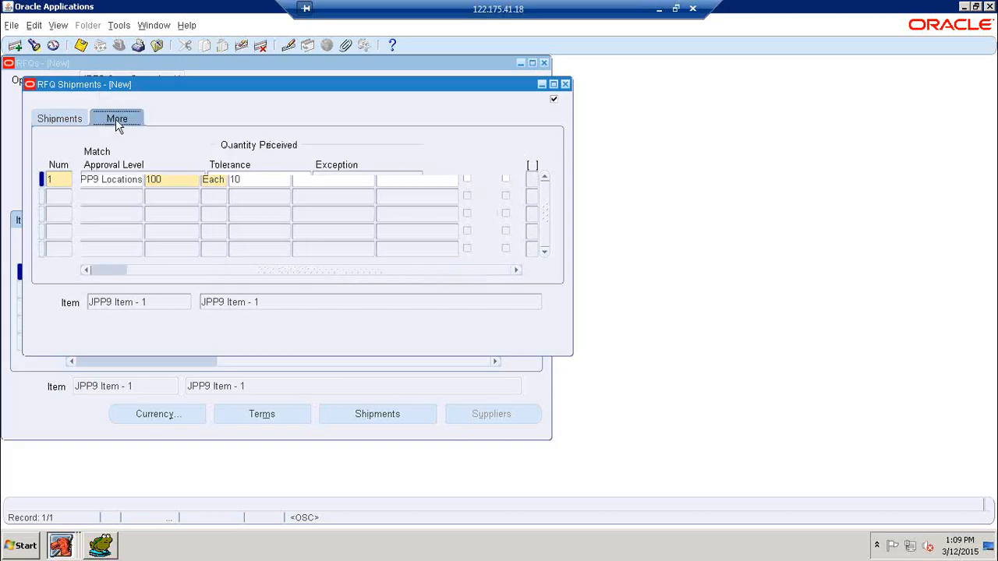
{"action": "left_click", "coordinate": [70, 122]}
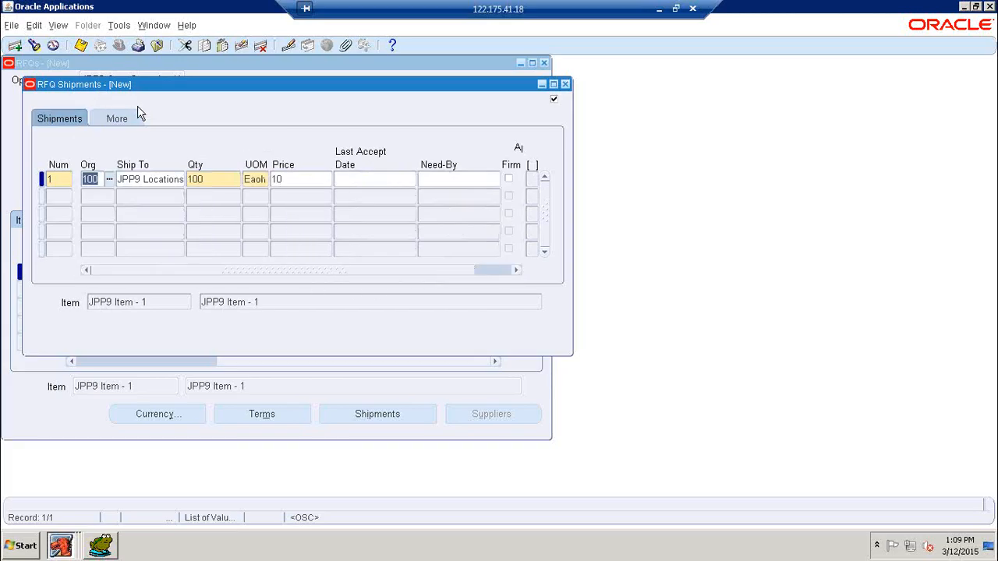
{"action": "left_click", "coordinate": [80, 46]}
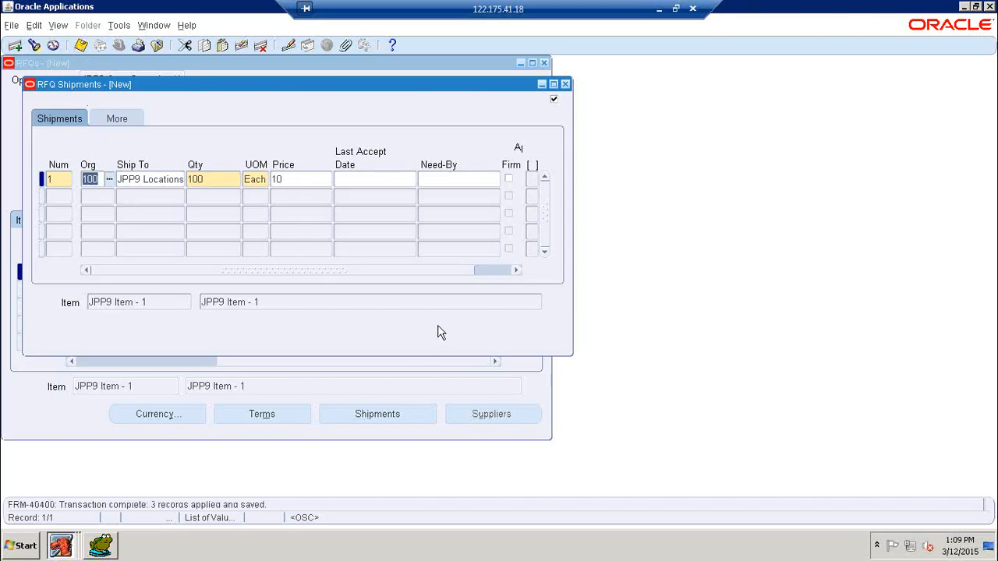
{"action": "left_click_drag", "start_coordinate": [325, 88], "coordinate": [704, 153]}
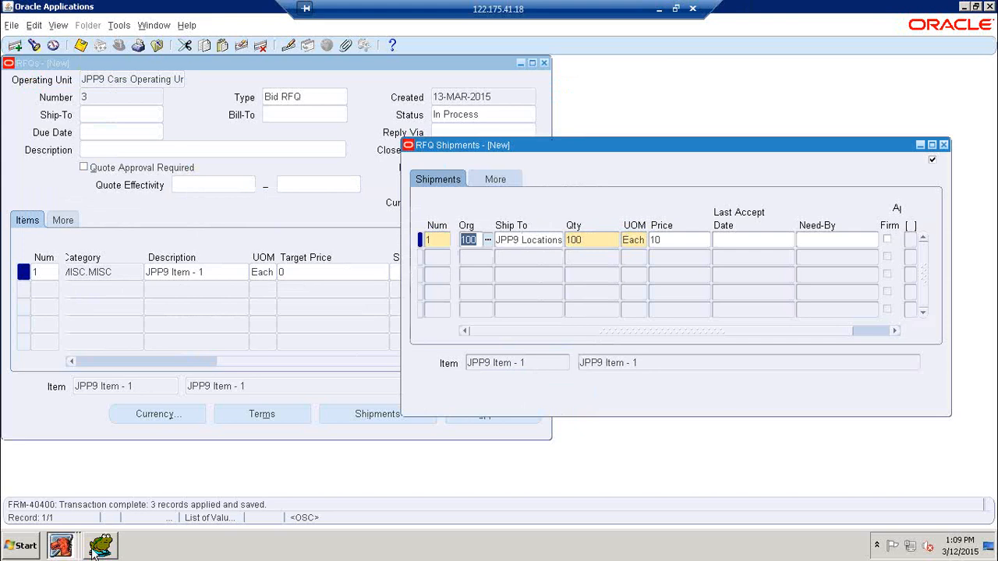
{"action": "mouse_move", "coordinate": [103, 548]}
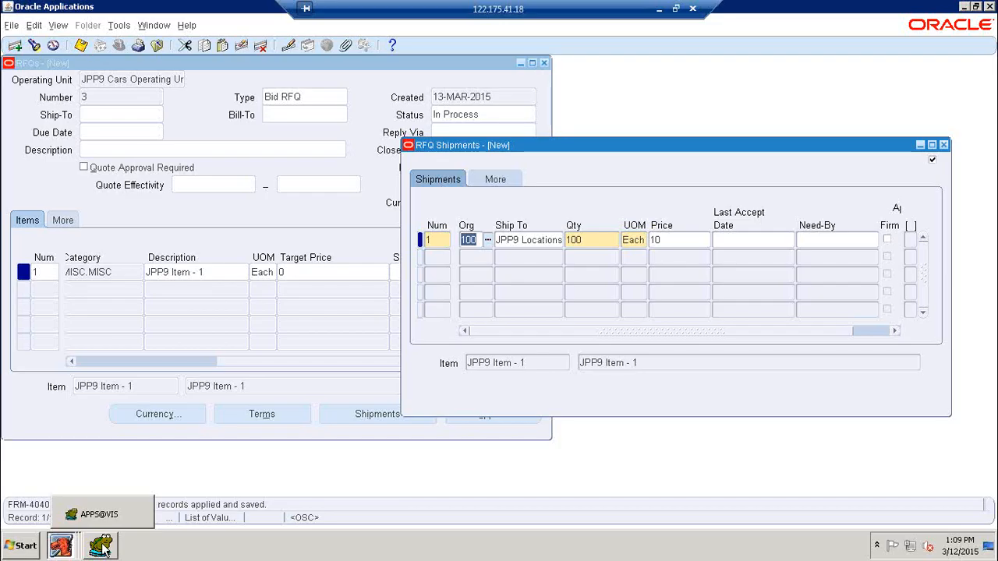
{"action": "left_click", "coordinate": [102, 549]}
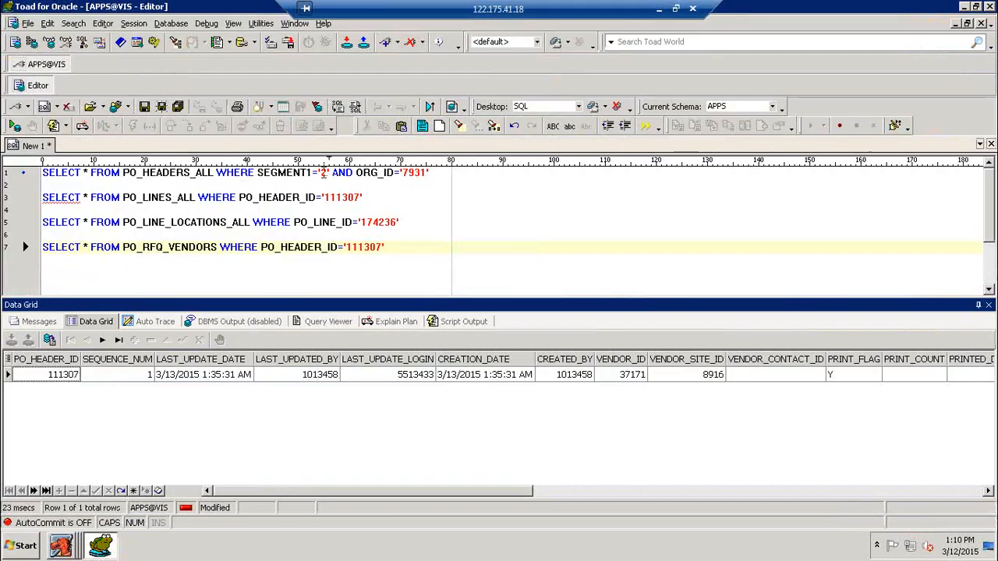
Rerun the RFQ header query in Toad for RFQ number 3
{"action": "left_click", "coordinate": [326, 172]}
{"action": "key", "text": "BackSpace"}
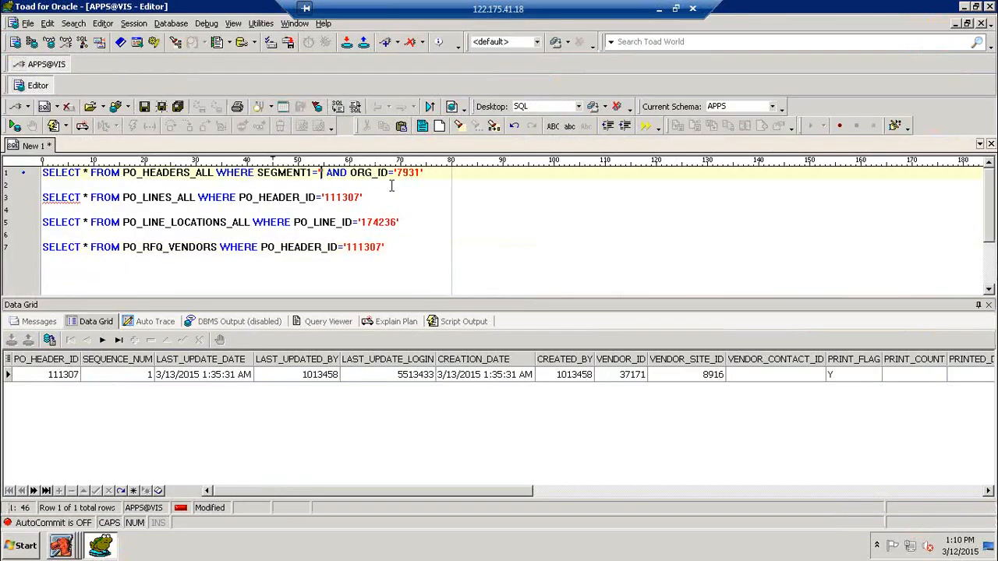
{"action": "type", "text": "3"}
{"action": "key", "text": "F9"}
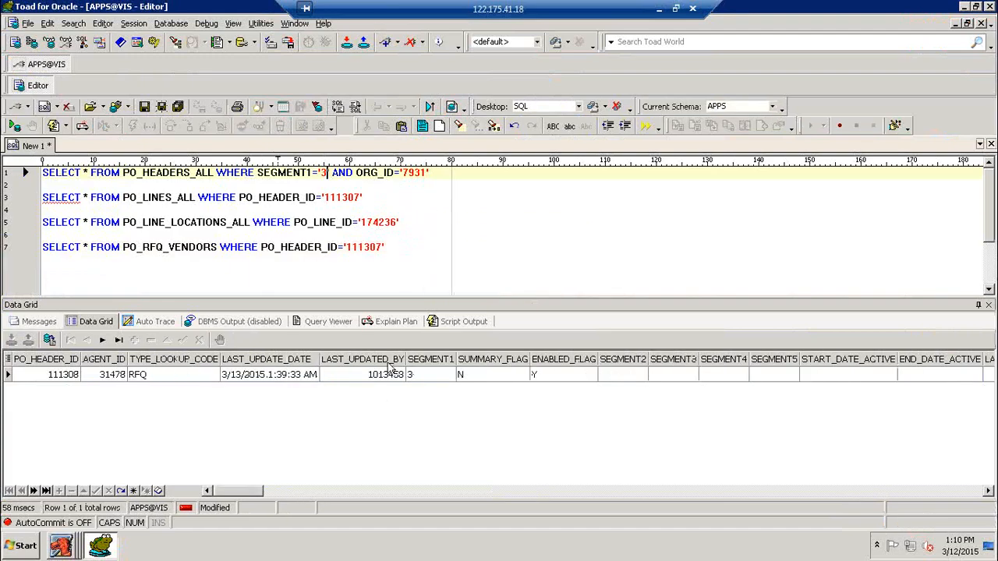
Run the PO_LINES_ALL query for header 111308 and find PO_LINE_ID 174237
{"action": "left_click", "coordinate": [356, 198]}
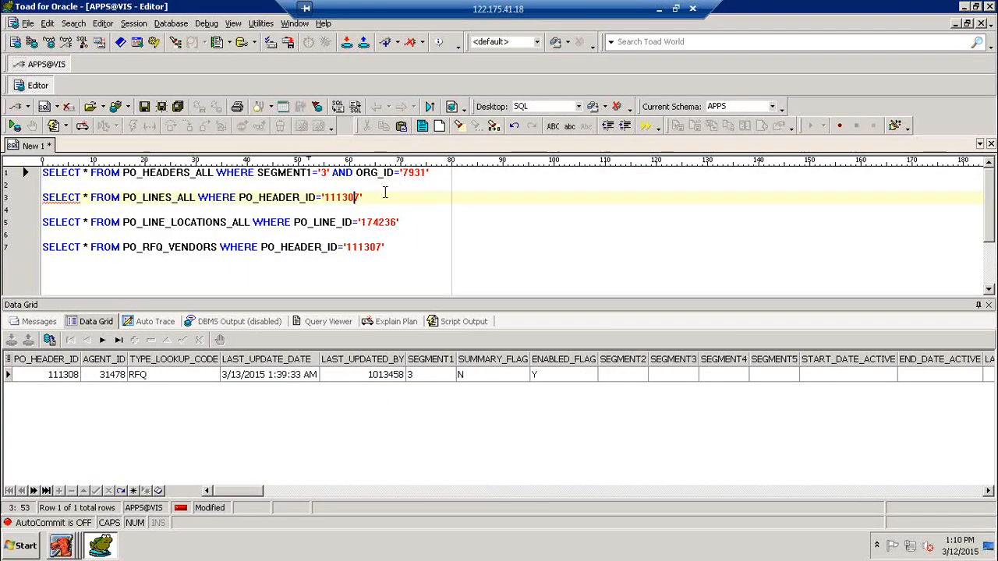
{"action": "type", "text": "8"}
{"action": "key", "text": "F9"}
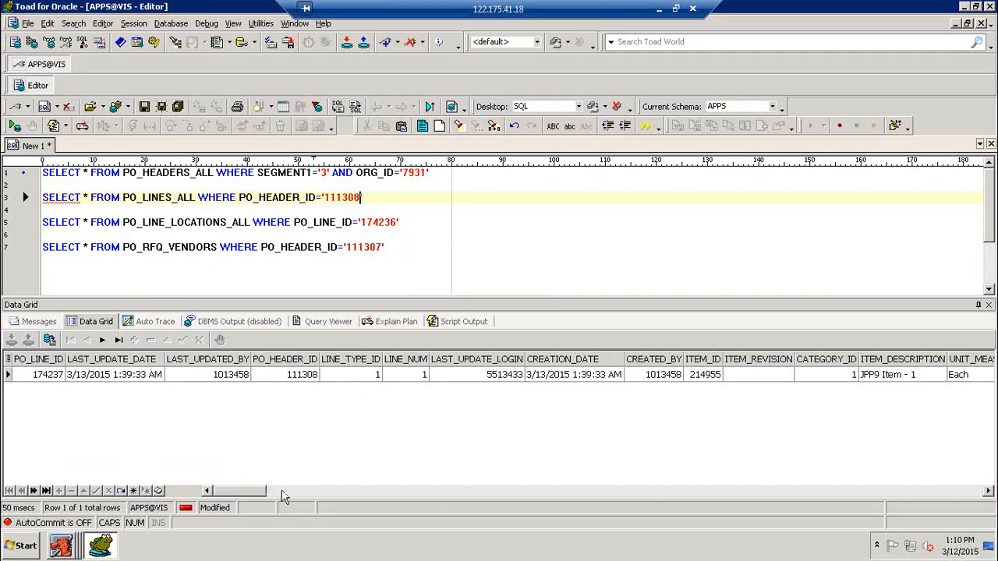
{"action": "left_click", "coordinate": [316, 496]}
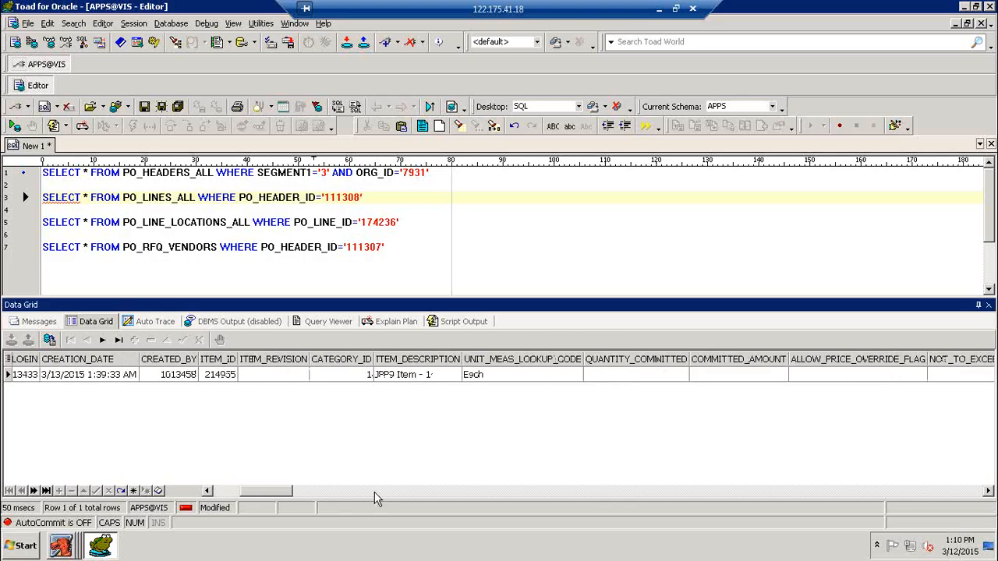
{"action": "left_click", "coordinate": [308, 496]}
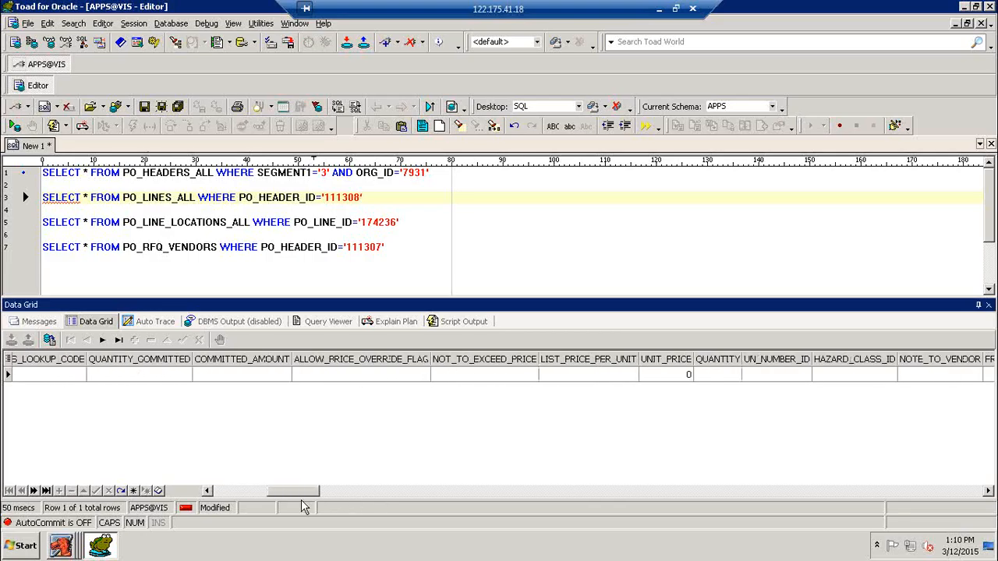
{"action": "left_click", "coordinate": [252, 496]}
{"action": "left_click_drag", "start_coordinate": [252, 497], "coordinate": [181, 499]}
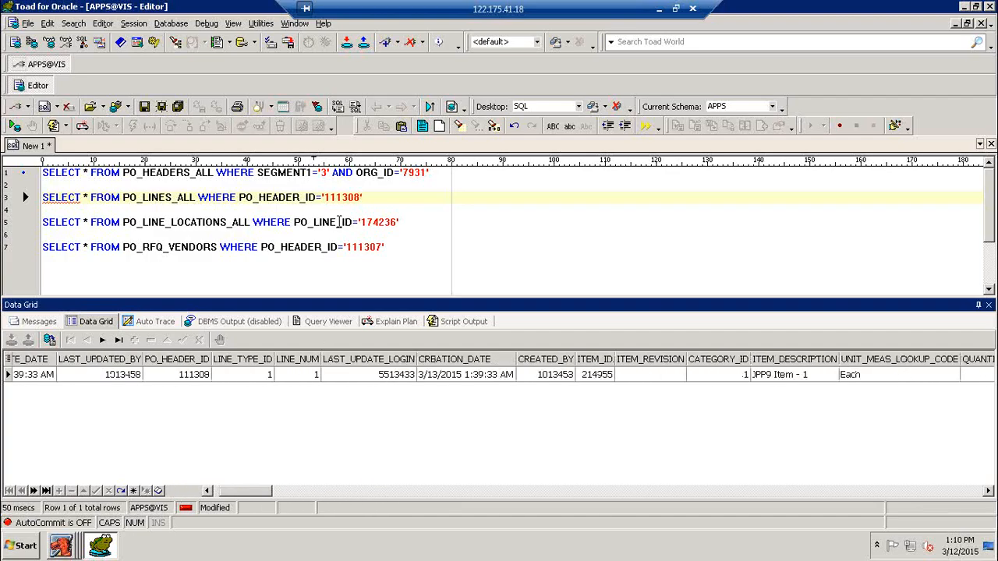
Begin updating the line-locations query's PO_LINE_ID from the returned line id
{"action": "left_click", "coordinate": [339, 222]}
{"action": "left_click", "coordinate": [210, 492]}
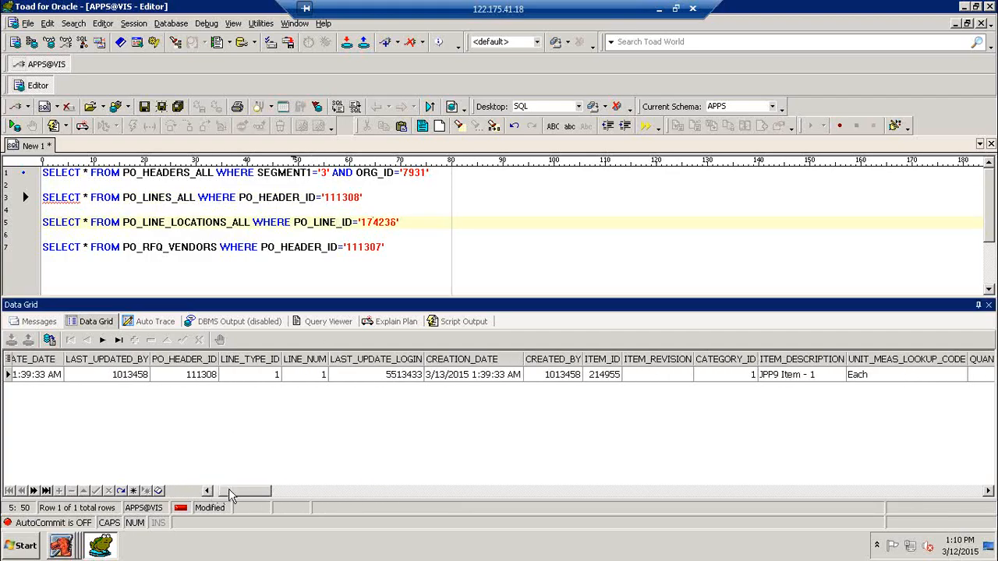
{"action": "left_click_drag", "start_coordinate": [229, 490], "coordinate": [204, 494]}
{"action": "left_click", "coordinate": [392, 224]}
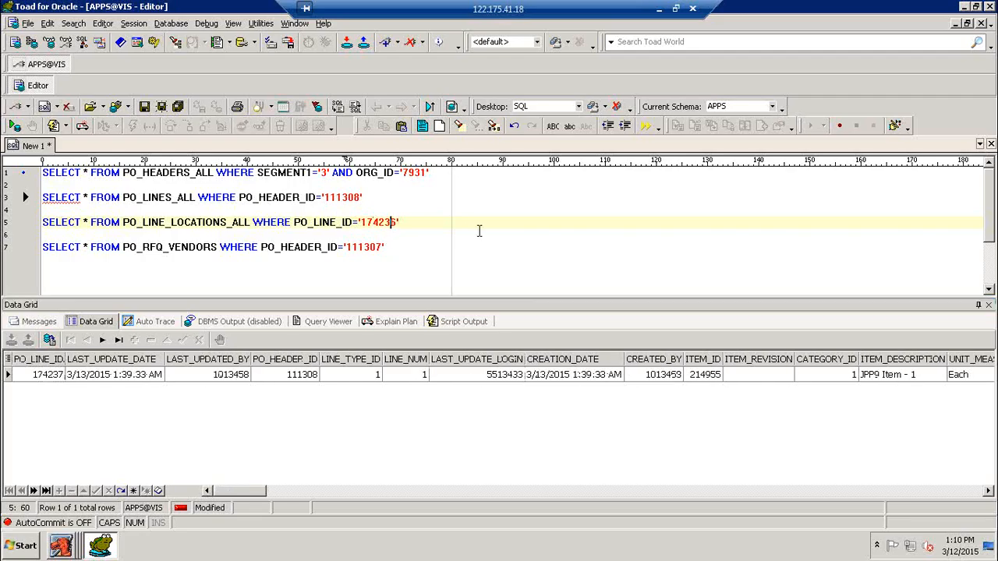
Run the line-locations query for line 174237, verifying quantity 100 and ship-to organization 7935
{"action": "type", "text": "7"}
{"action": "key", "text": "F9"}
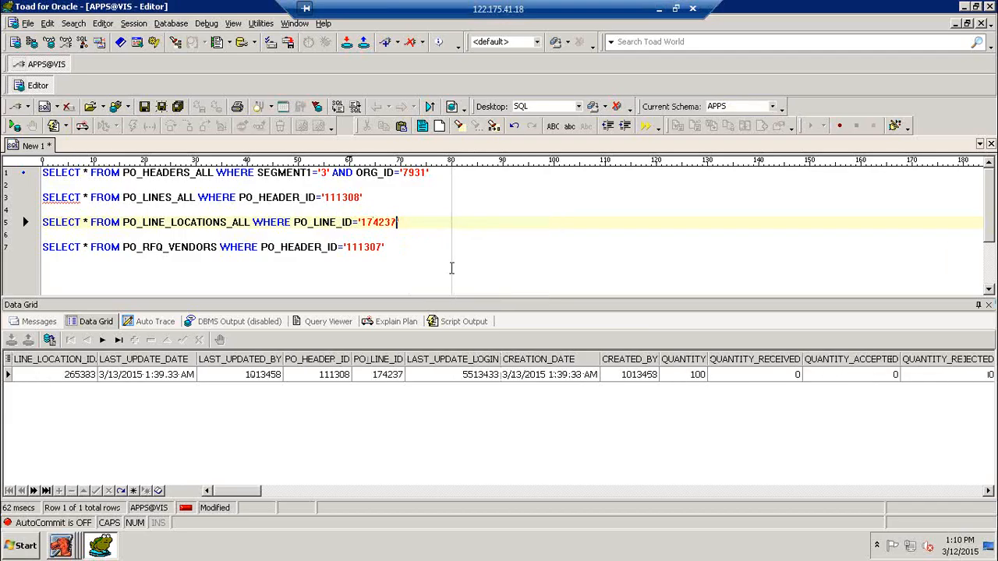
{"action": "left_click", "coordinate": [680, 376]}
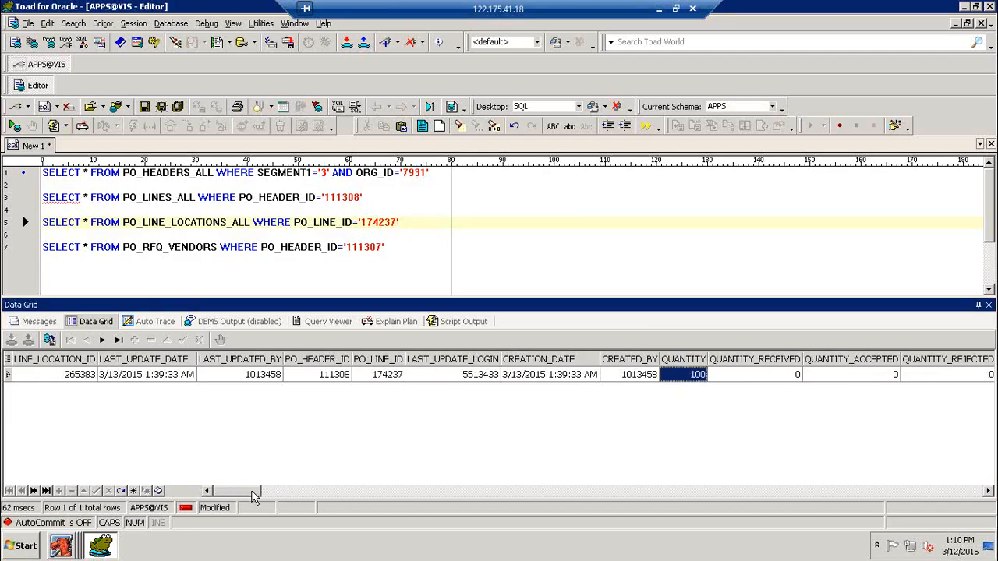
{"action": "left_click_drag", "start_coordinate": [279, 498], "coordinate": [555, 491]}
{"action": "left_click", "coordinate": [448, 377]}
{"action": "left_click", "coordinate": [313, 378]}
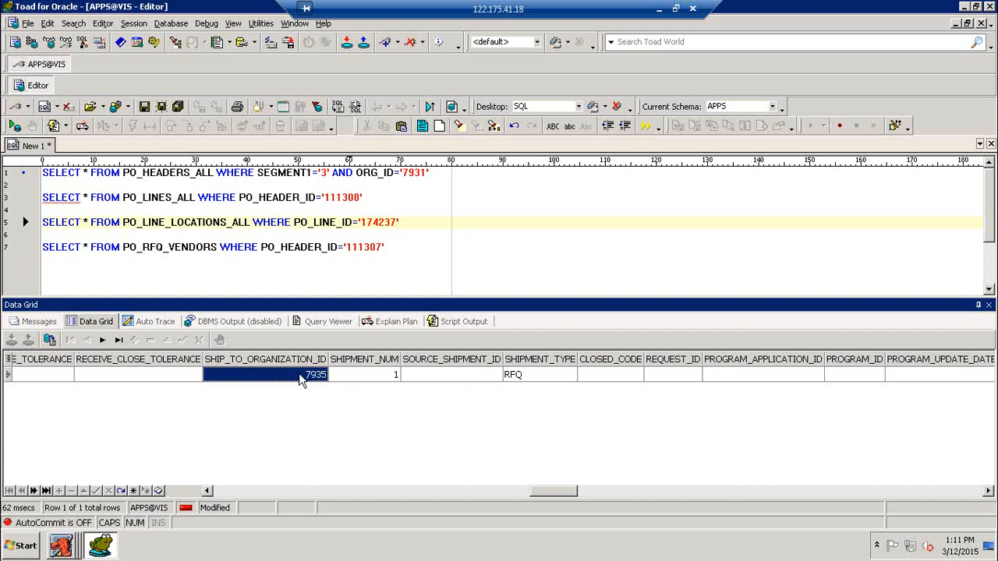
{"action": "left_click_drag", "start_coordinate": [559, 491], "coordinate": [230, 499]}
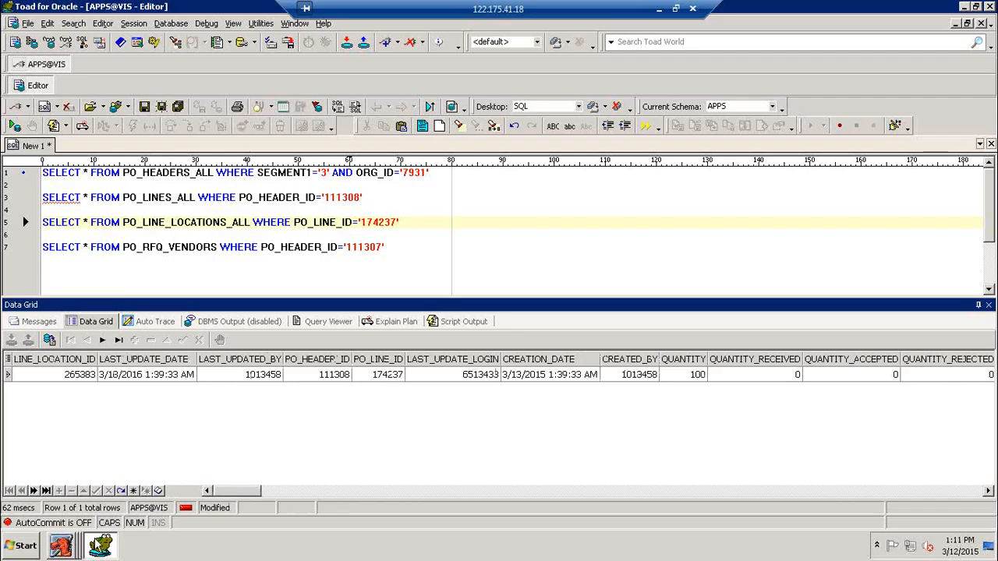
{"action": "left_click", "coordinate": [61, 546]}
Close RFQ Shipments and add JPP9 Supplier - 1 as the RFQ's supplier
{"action": "left_click", "coordinate": [70, 516]}
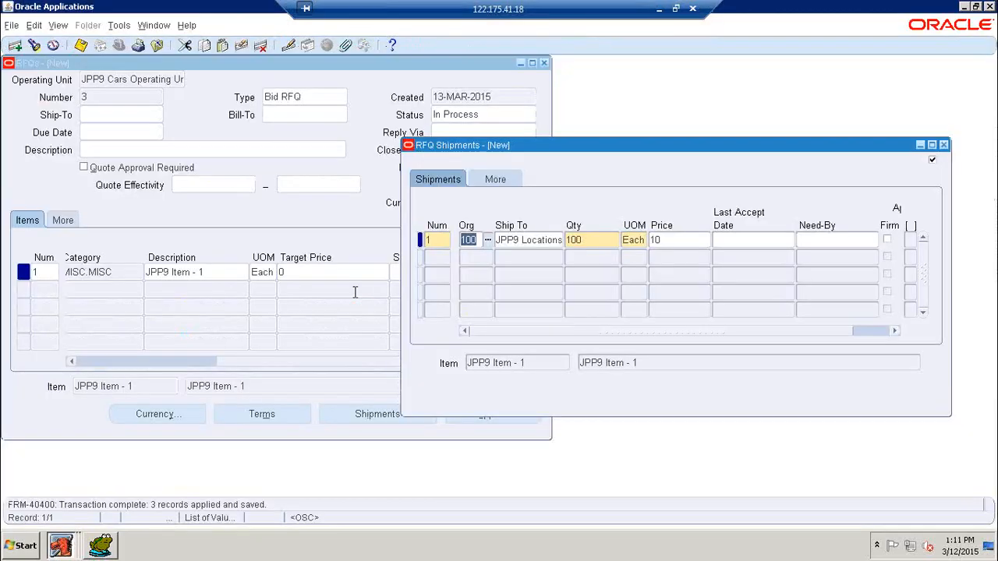
{"action": "left_click", "coordinate": [944, 145]}
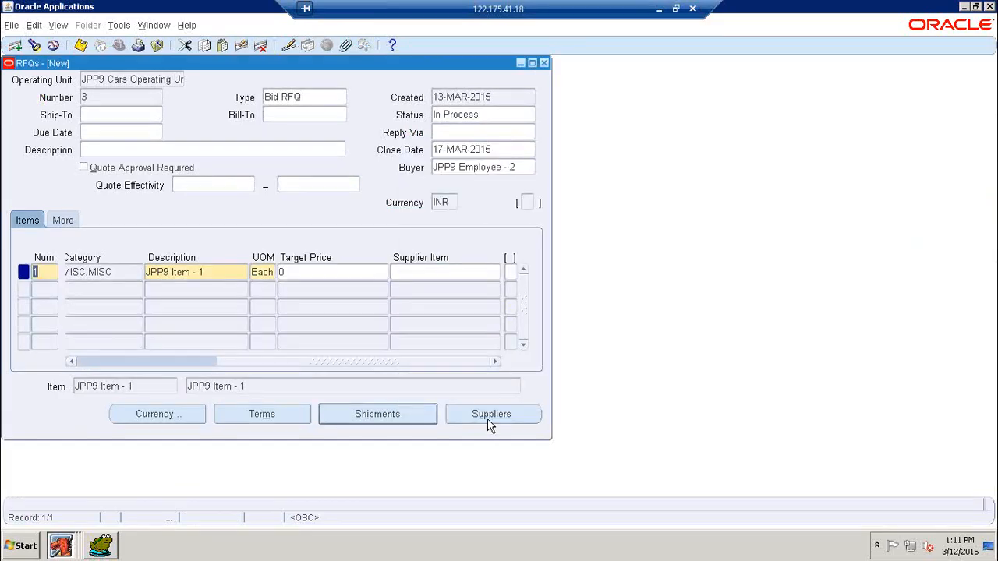
{"action": "left_click", "coordinate": [489, 421]}
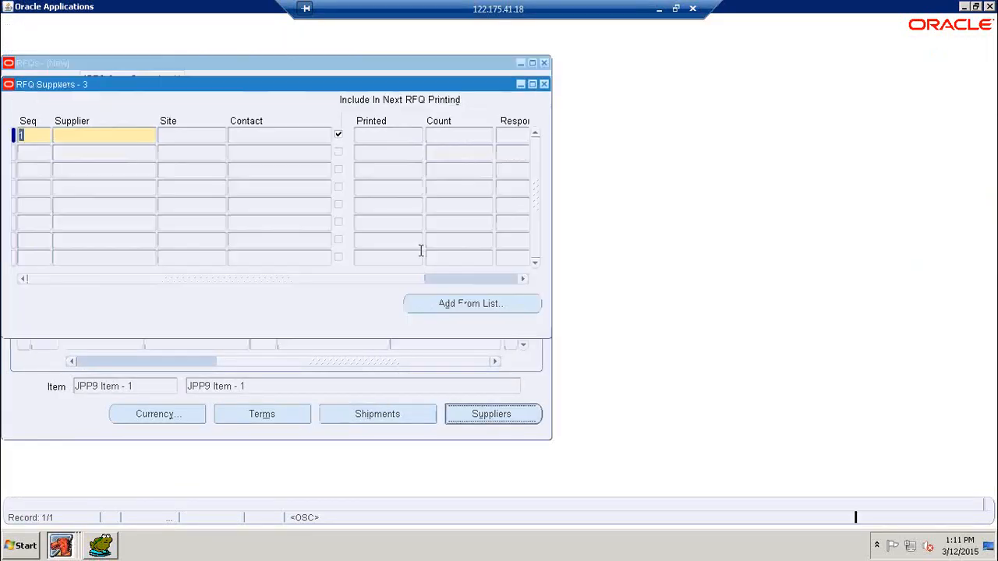
{"action": "left_click", "coordinate": [92, 137]}
{"action": "left_click", "coordinate": [154, 138]}
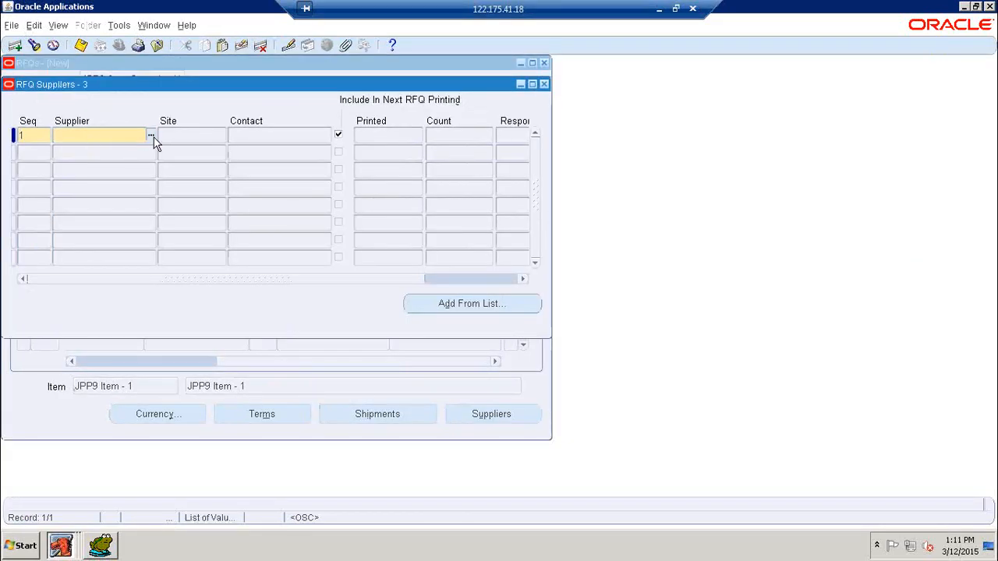
{"action": "type", "text": "JPP9 Supplier - %"}
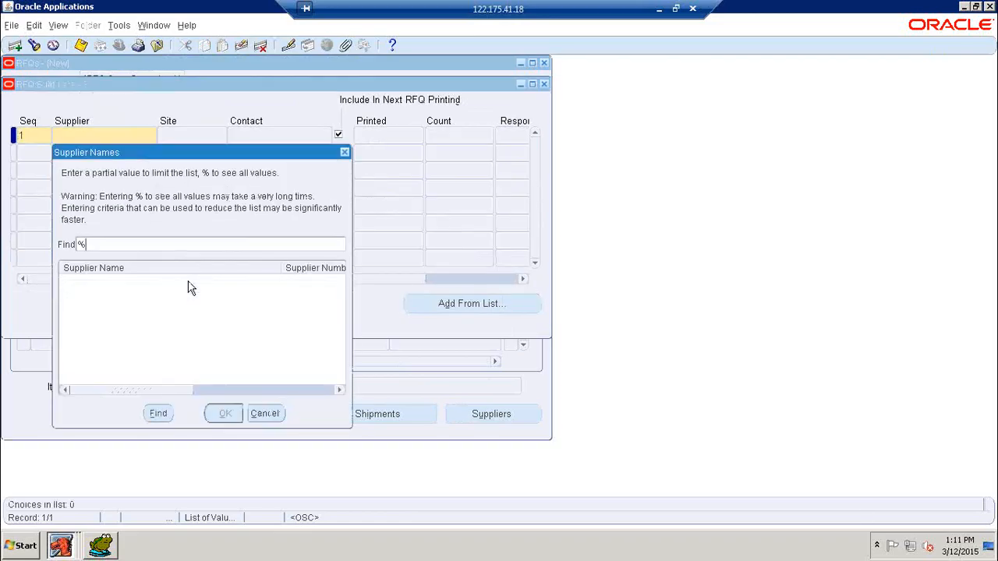
{"action": "key", "text": "Return"}
{"action": "left_click", "coordinate": [224, 413]}
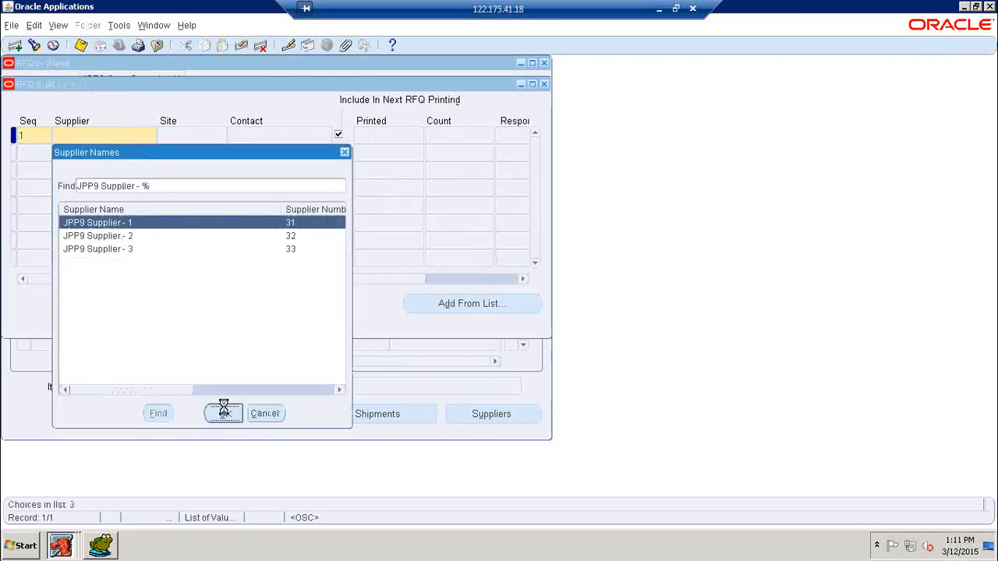
Set supplier site JPP9-S1-CHN and save the RFQ supplier record
{"action": "left_click", "coordinate": [221, 136]}
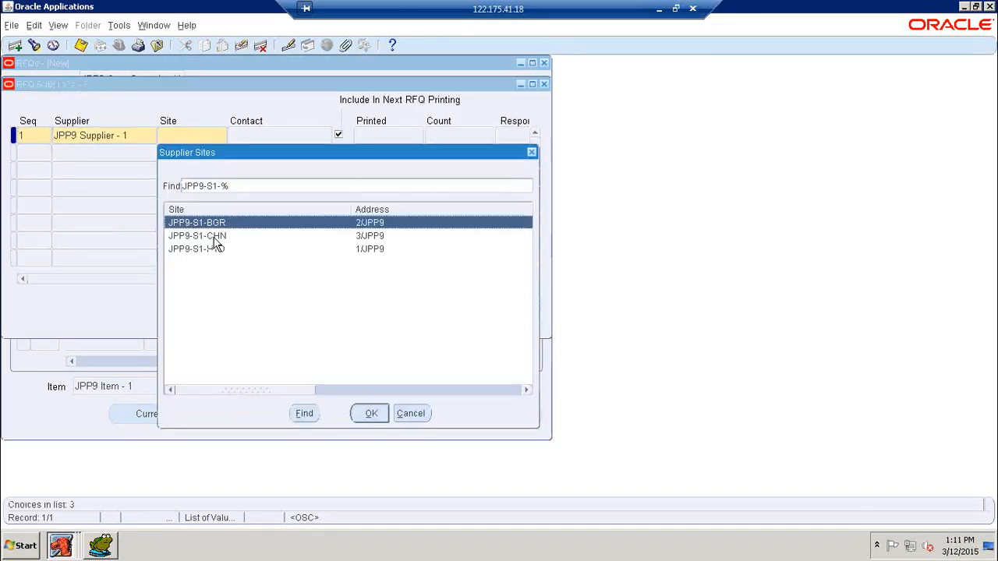
{"action": "left_click", "coordinate": [215, 237]}
{"action": "left_click", "coordinate": [366, 414]}
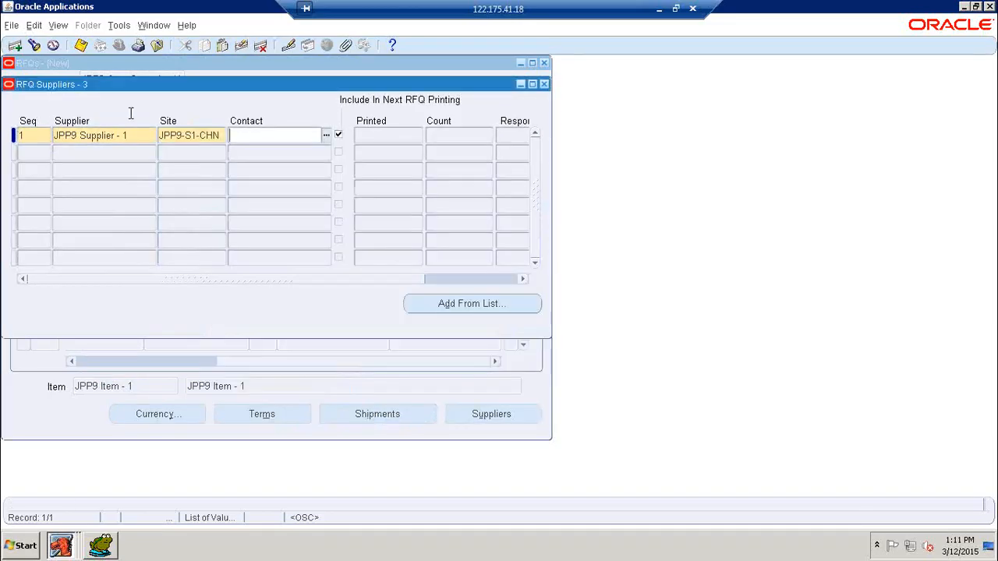
{"action": "left_click", "coordinate": [81, 46]}
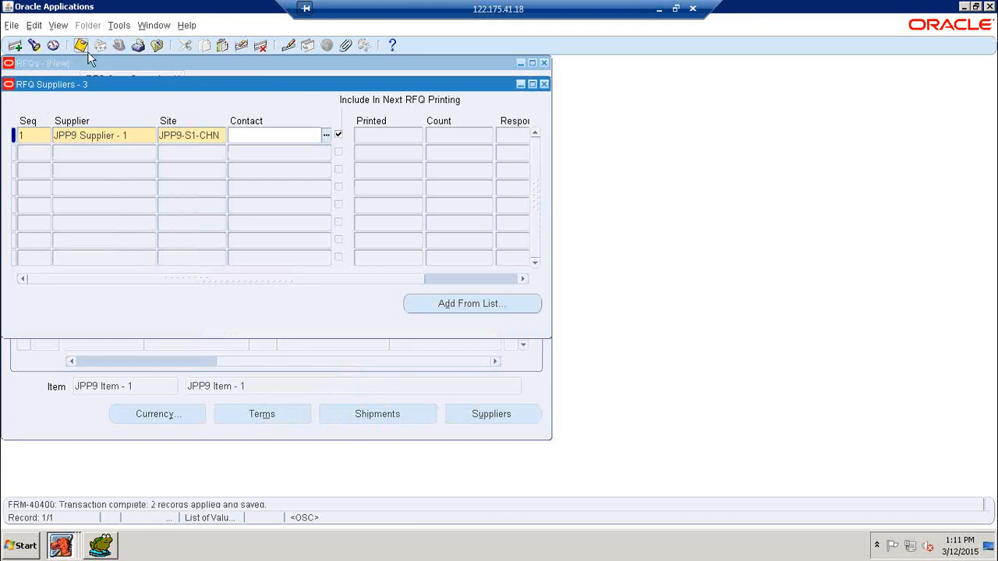
{"action": "left_click", "coordinate": [109, 550]}
Rerun the PO_RFQ_VENDORS query for header 111308, showing vendor 37169 at site 8913
{"action": "left_click", "coordinate": [269, 248]}
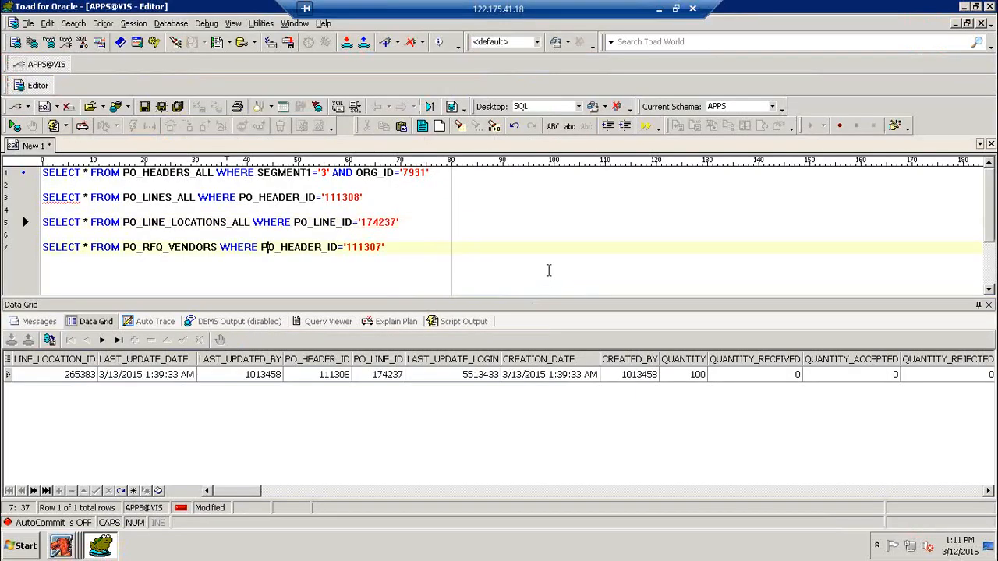
{"action": "key", "text": "F9"}
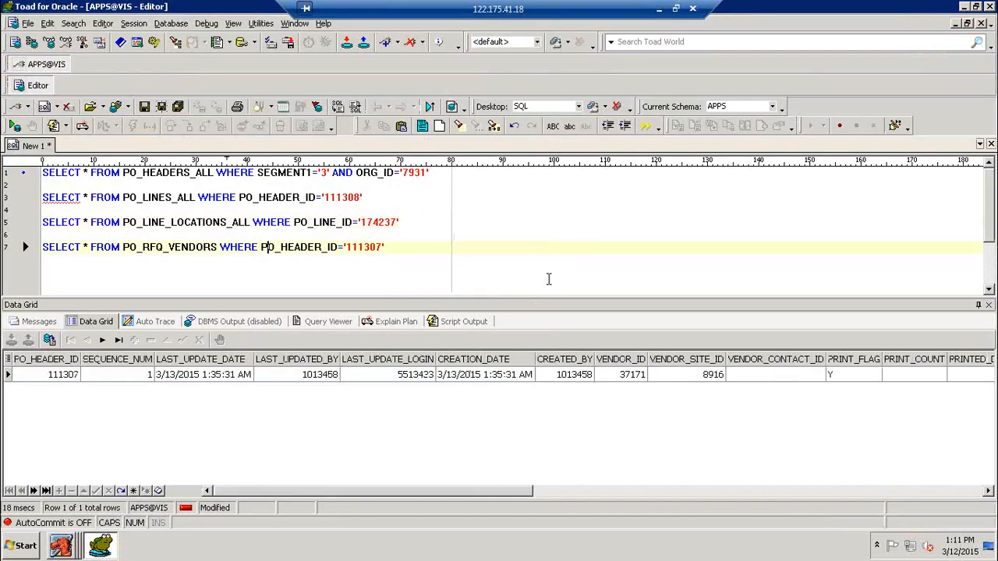
{"action": "left_click", "coordinate": [377, 247]}
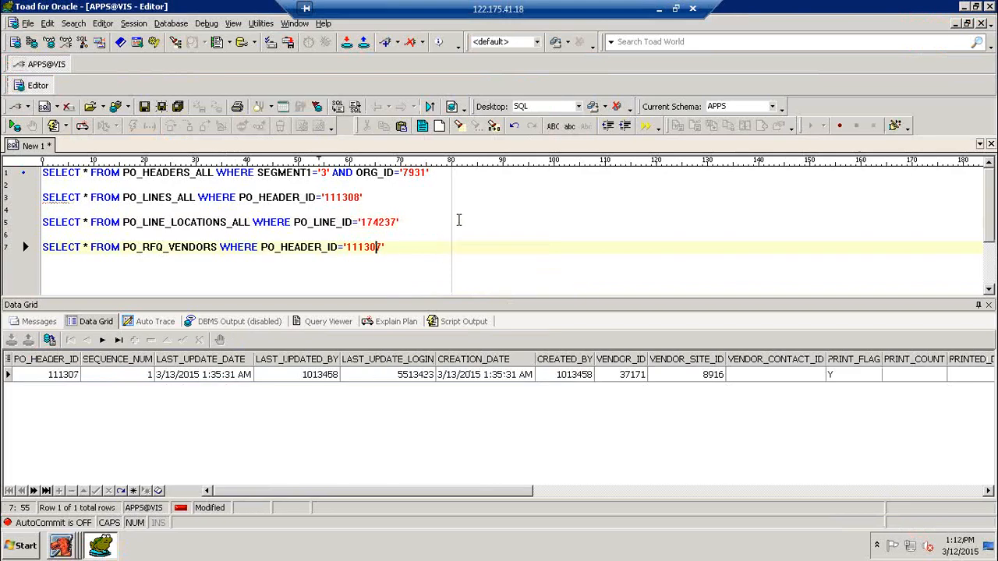
{"action": "type", "text": "8"}
{"action": "key", "text": "F9"}
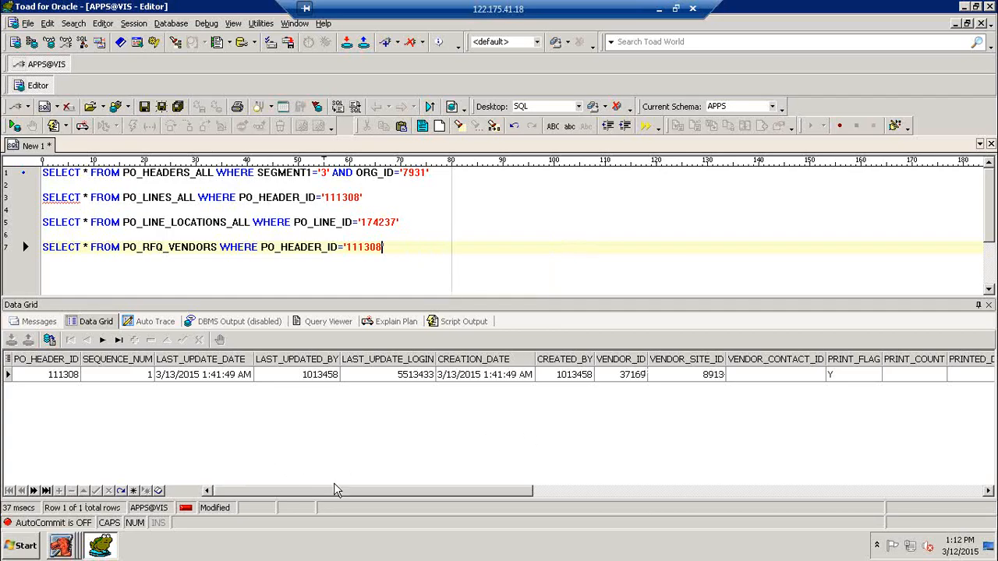
{"action": "left_click_drag", "start_coordinate": [348, 499], "coordinate": [104, 549]}
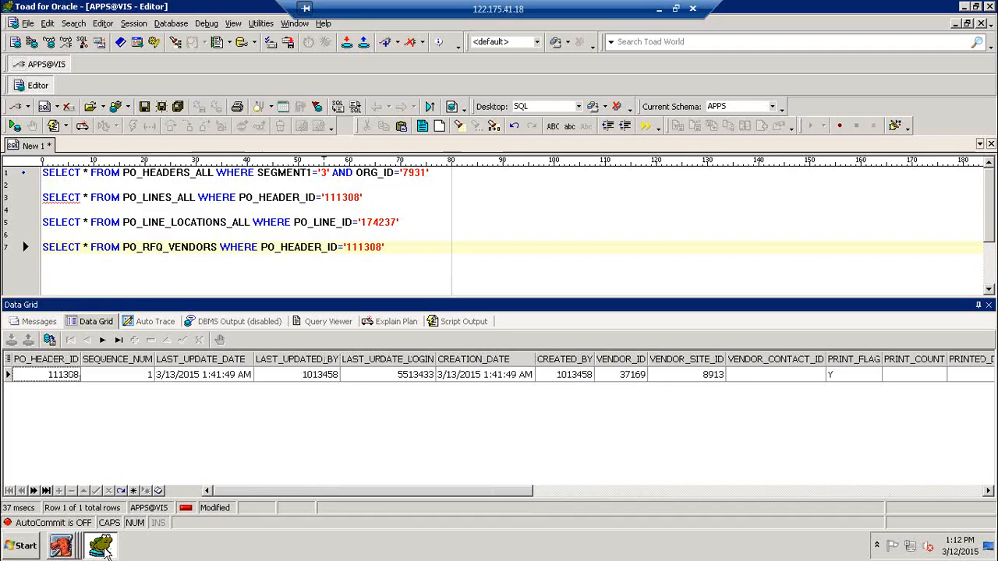
{"action": "left_click", "coordinate": [61, 545]}
{"action": "left_click", "coordinate": [47, 516]}
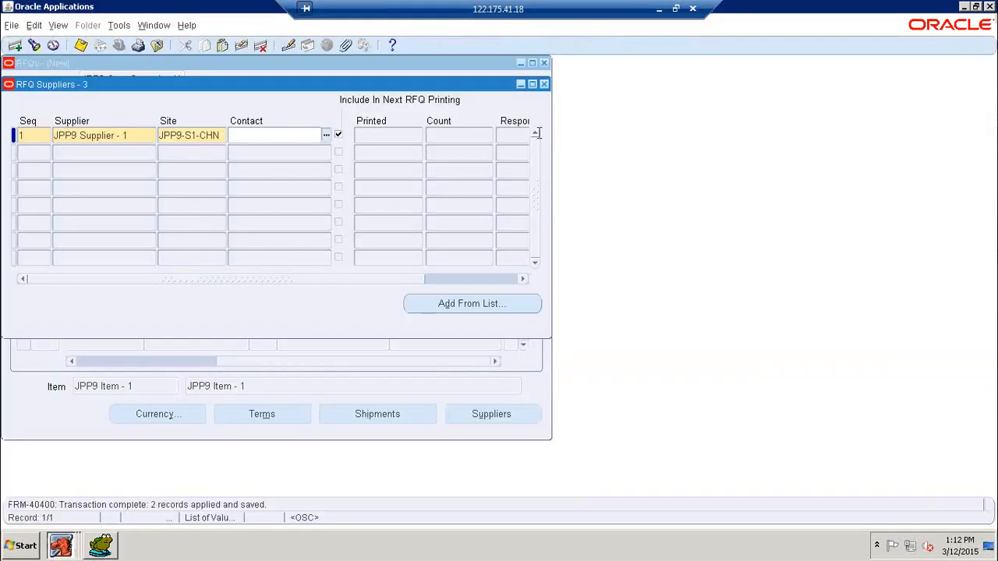
Close the RFQ Suppliers window and refresh the remote desktop
{"action": "left_click", "coordinate": [544, 85]}
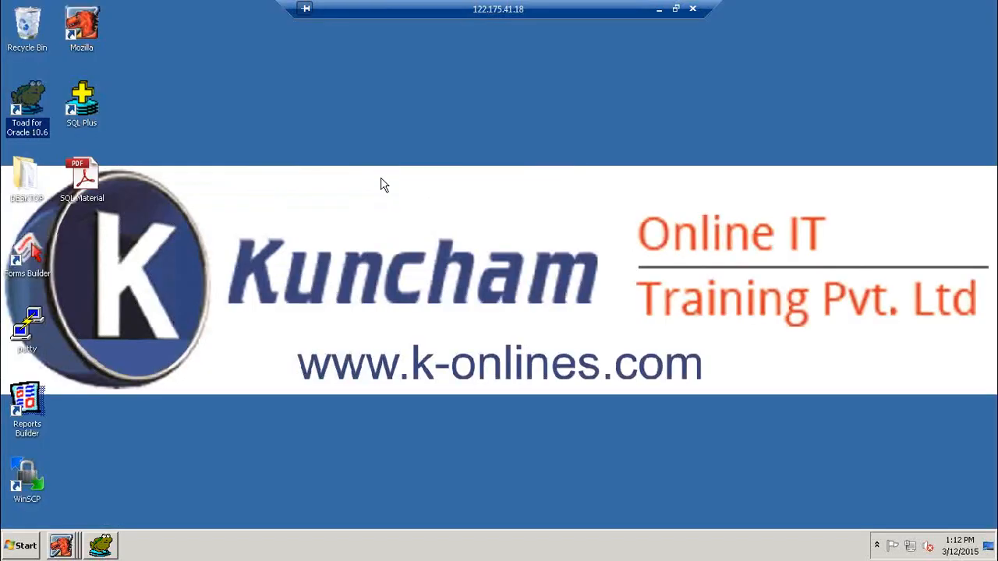
{"action": "right_click", "coordinate": [348, 147]}
{"action": "left_click", "coordinate": [376, 177]}
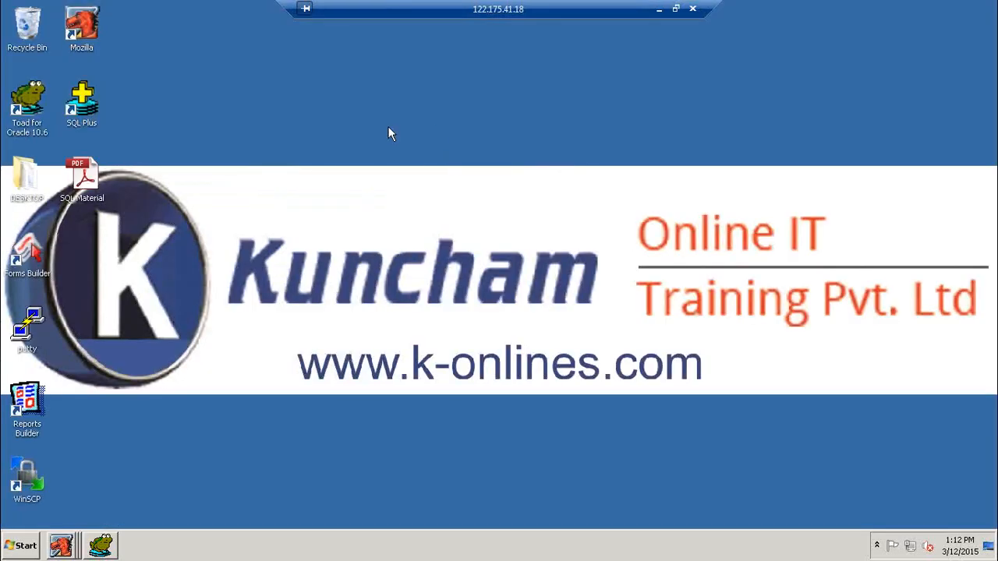
Refresh the remote desktop, then minimise the session and show the k-onlines.com tab in Chrome
{"action": "right_click", "coordinate": [387, 125]}
{"action": "left_click", "coordinate": [418, 157]}
{"action": "left_click", "coordinate": [660, 11]}
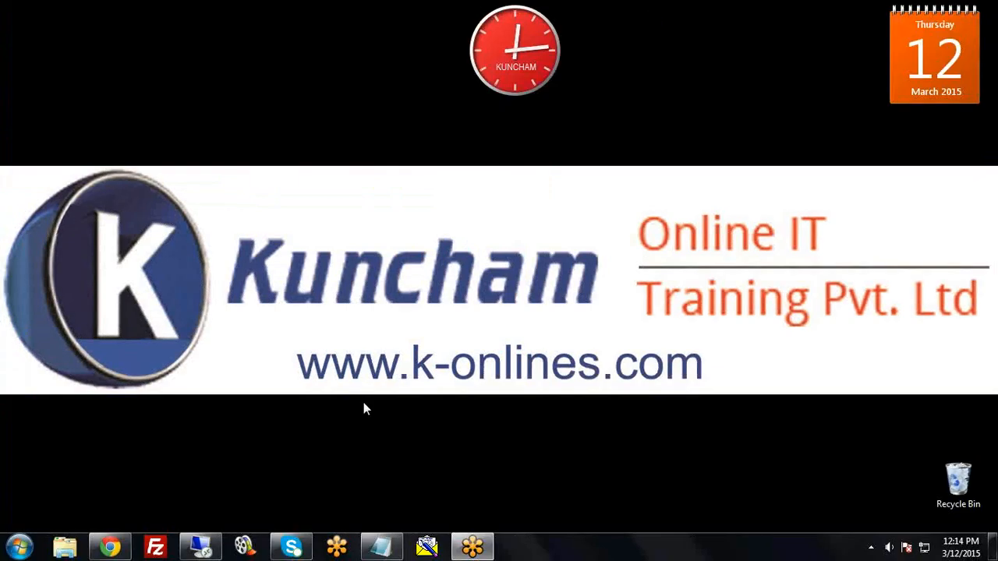
{"action": "left_click", "coordinate": [110, 545]}
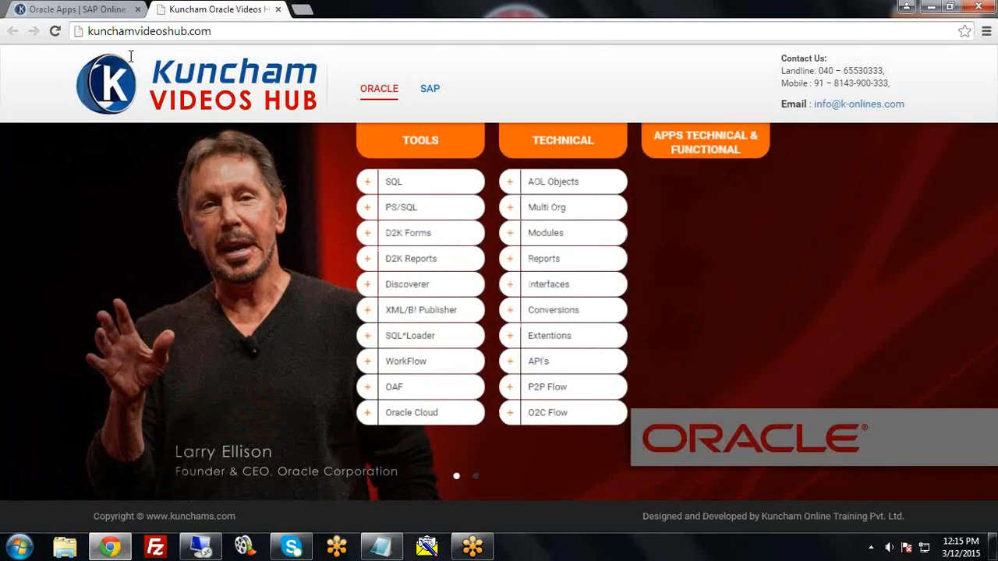
{"action": "left_click", "coordinate": [111, 11]}
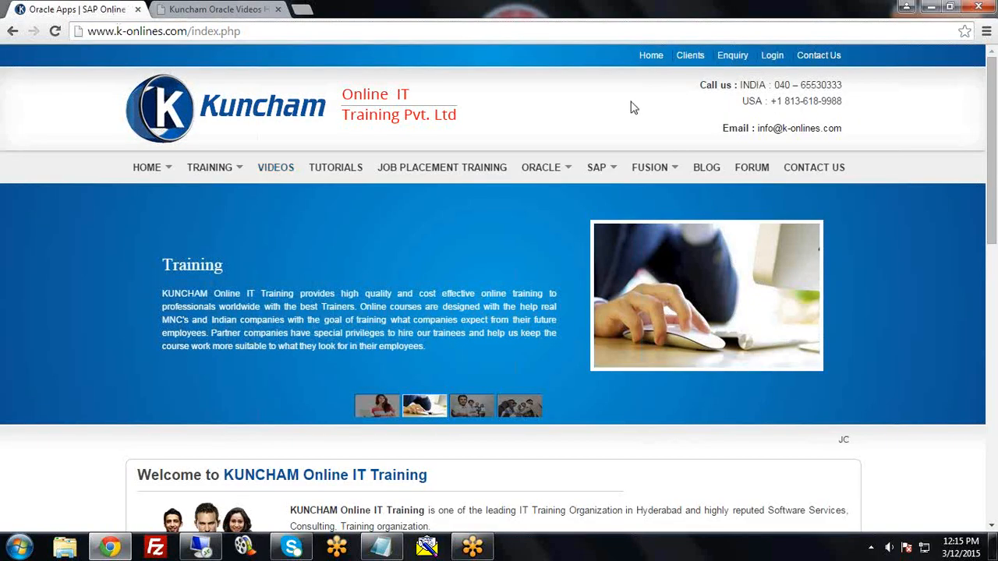